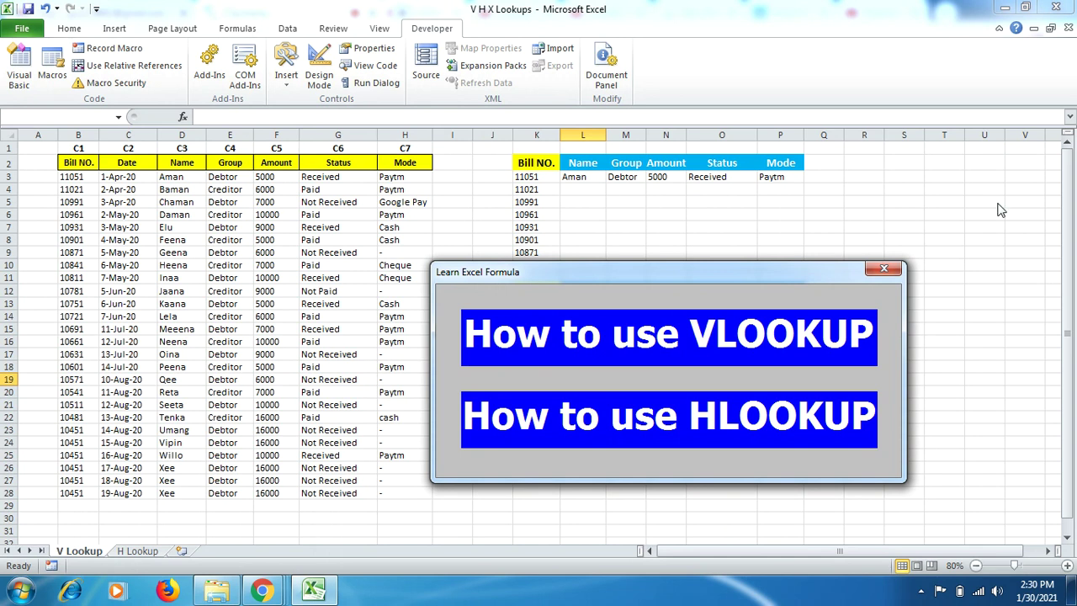
# - Close the Learn Excel Formula form and examine the bill numbers in K3:K9 against the source table in B2:H28
pyautogui.click(883, 268)
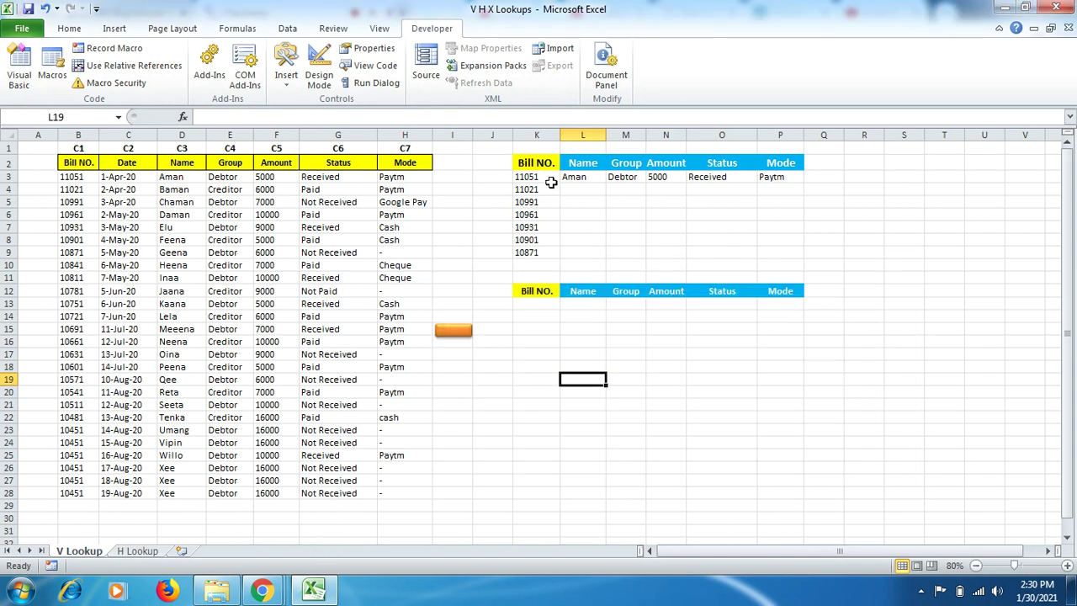
pyautogui.moveTo(547, 176); pyautogui.dragTo(538, 248)
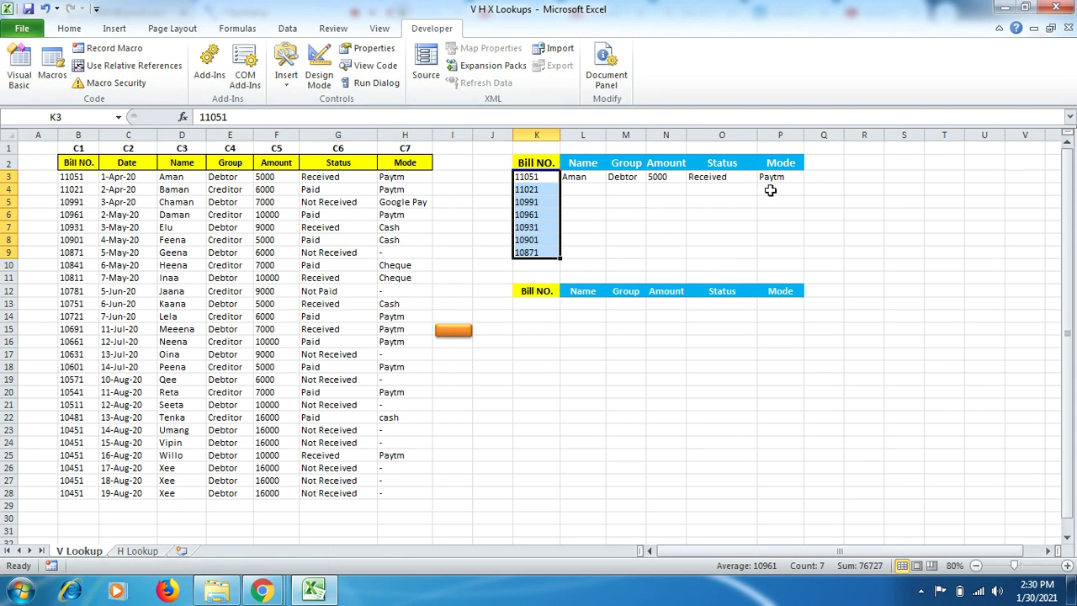
pyautogui.moveTo(67, 164); pyautogui.dragTo(402, 498)
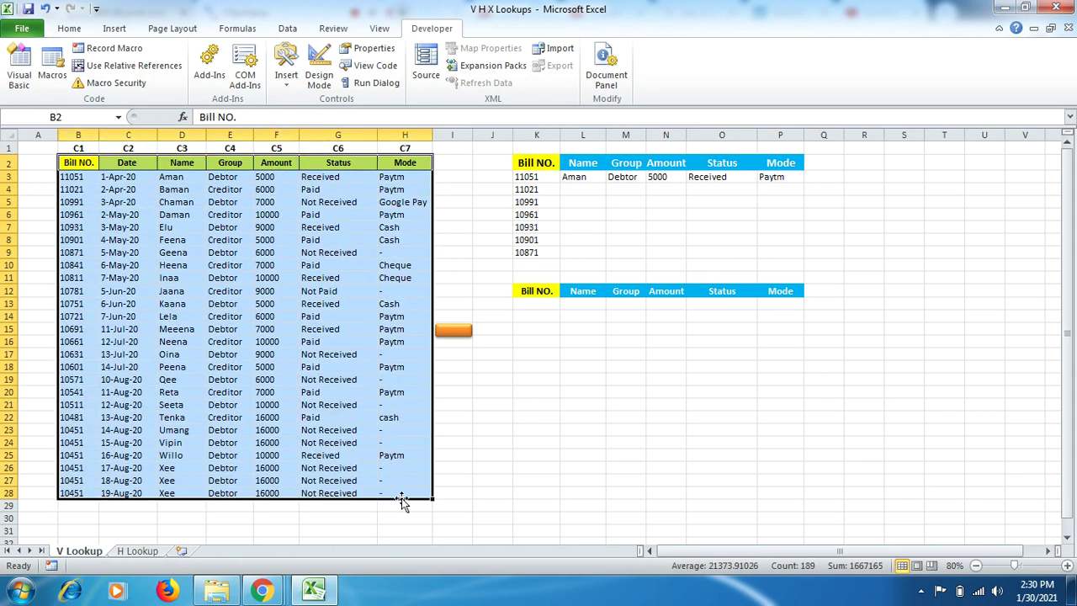
pyautogui.click(535, 188)
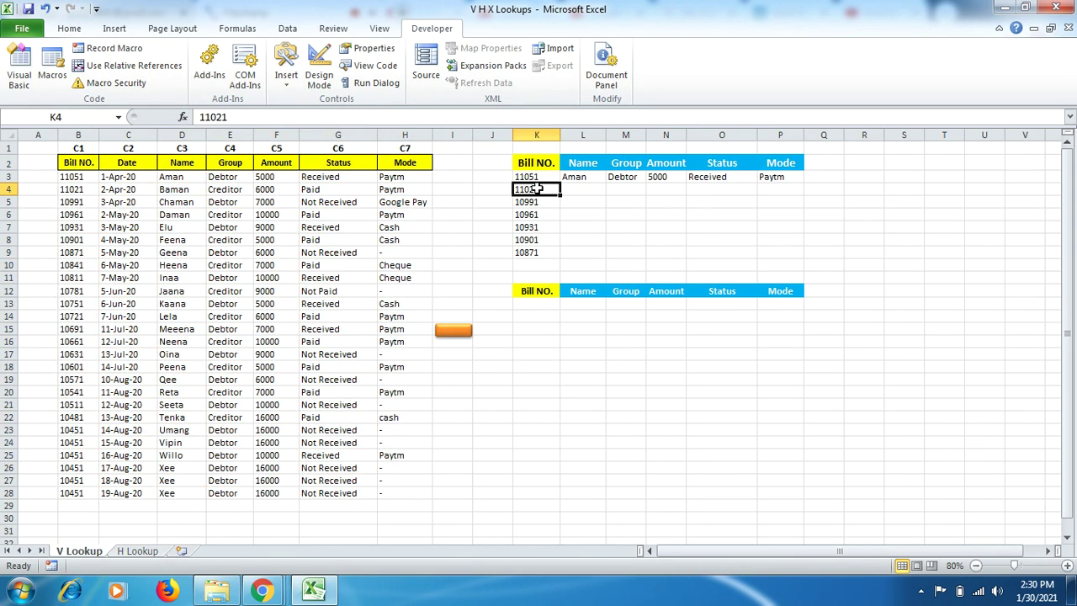
pyautogui.click(579, 190)
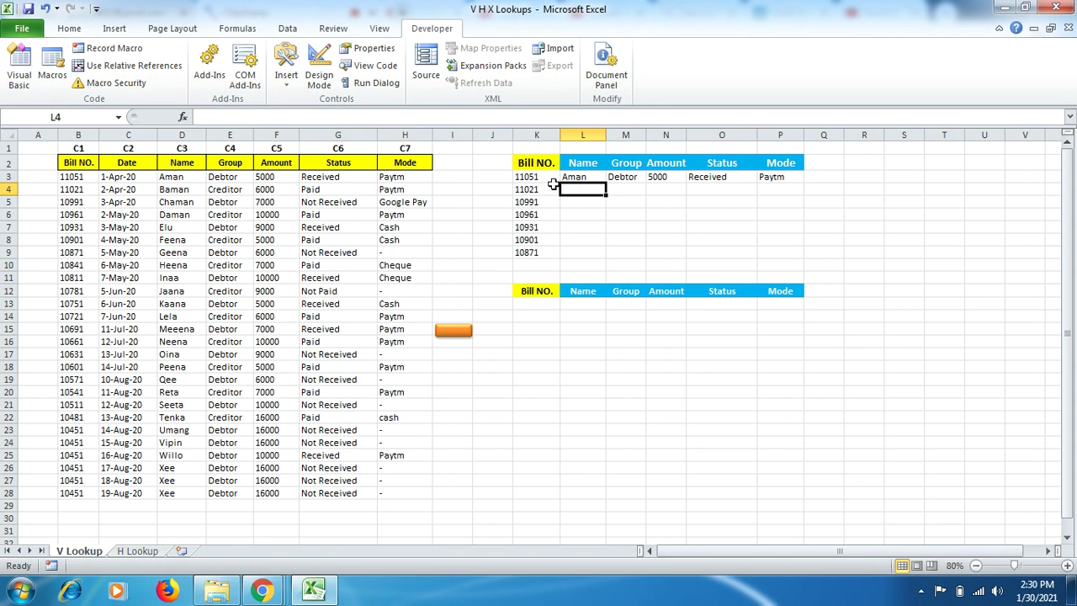
pyautogui.moveTo(544, 177); pyautogui.dragTo(547, 252)
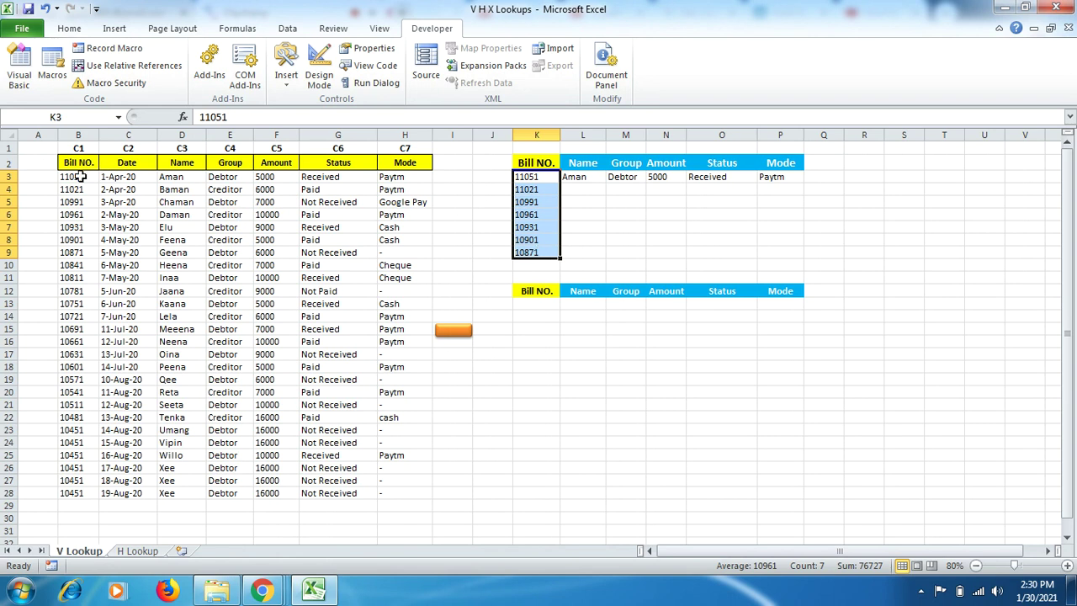
pyautogui.moveTo(80, 177); pyautogui.dragTo(81, 493)
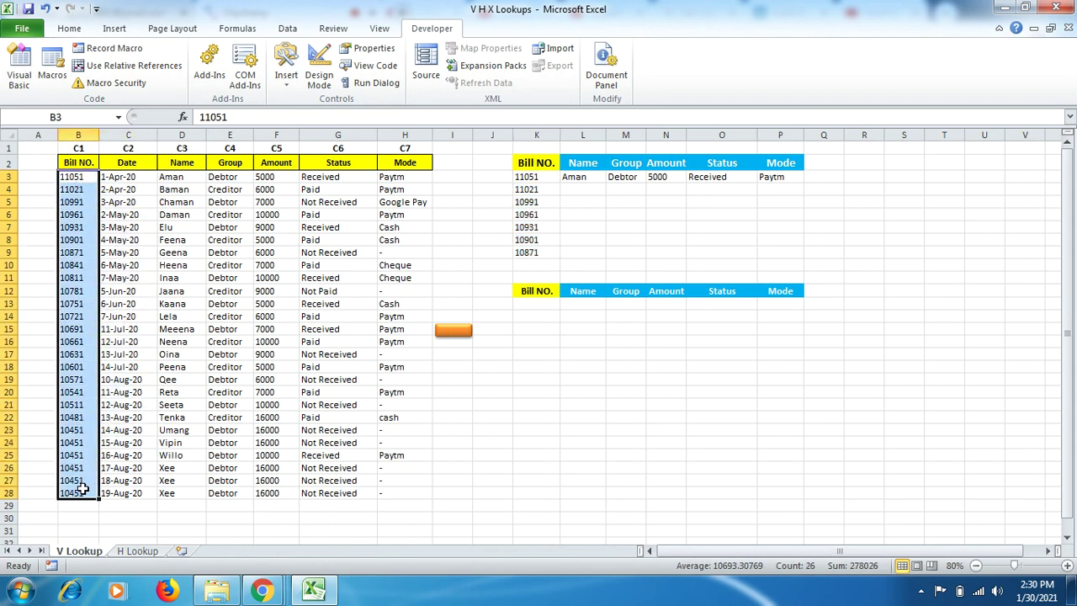
pyautogui.moveTo(85, 179); pyautogui.dragTo(389, 178)
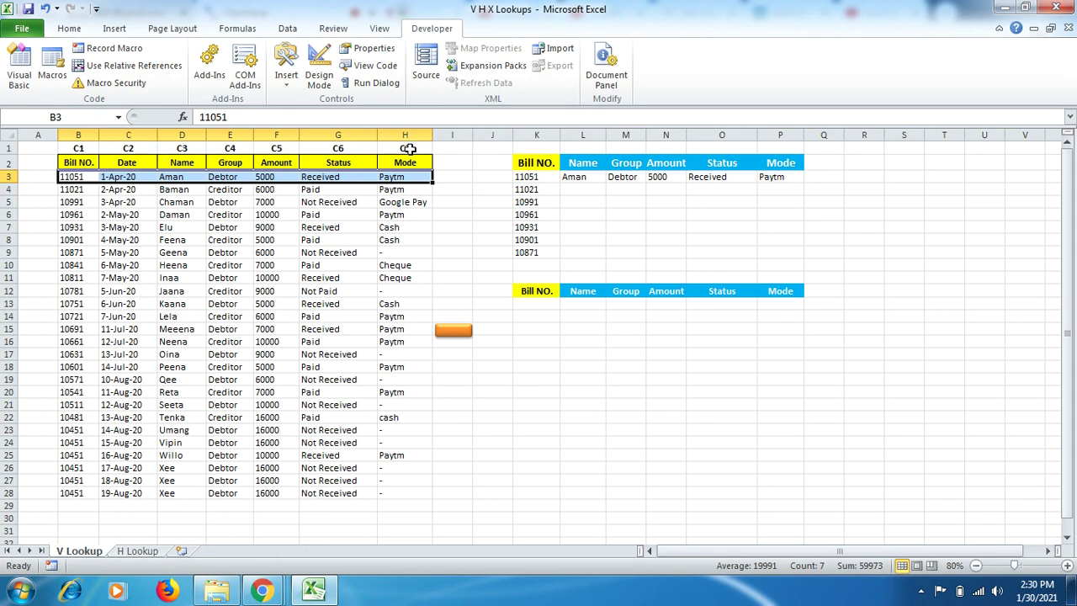
# - Look up the Name for the bill number in K4 by entering =VLOOKUP(K4,B3:H28,3,FALSE) in cell L4
pyautogui.click(578, 191)
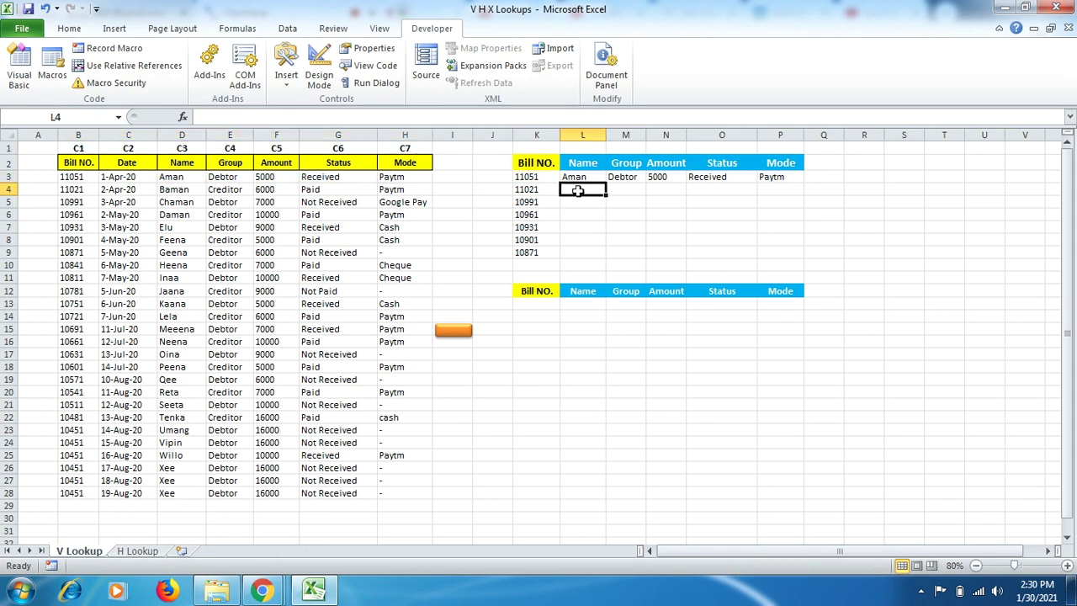
pyautogui.write('=')
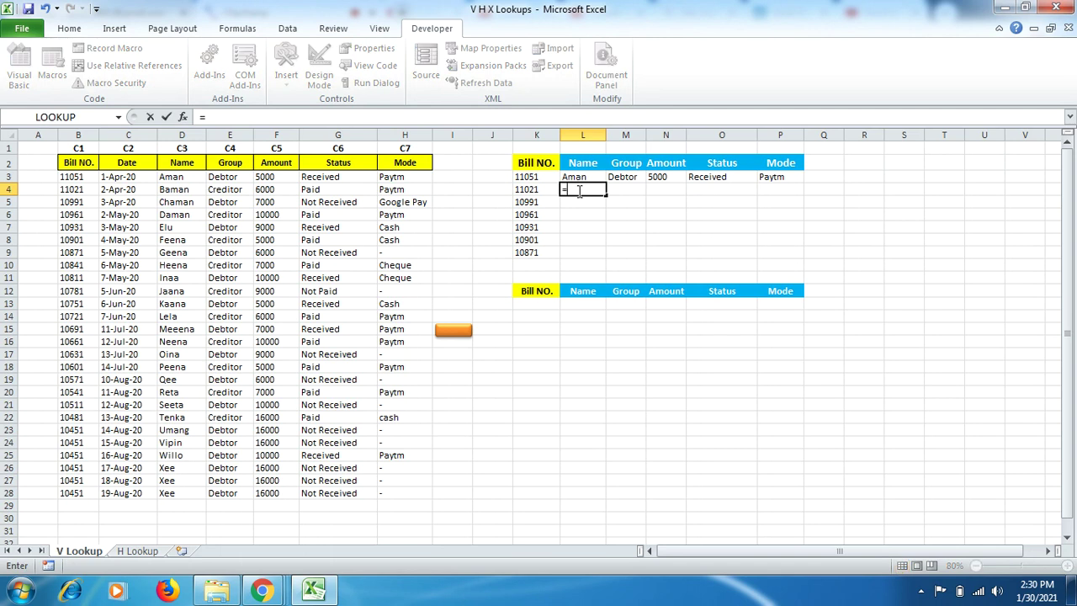
pyautogui.write('vlo')
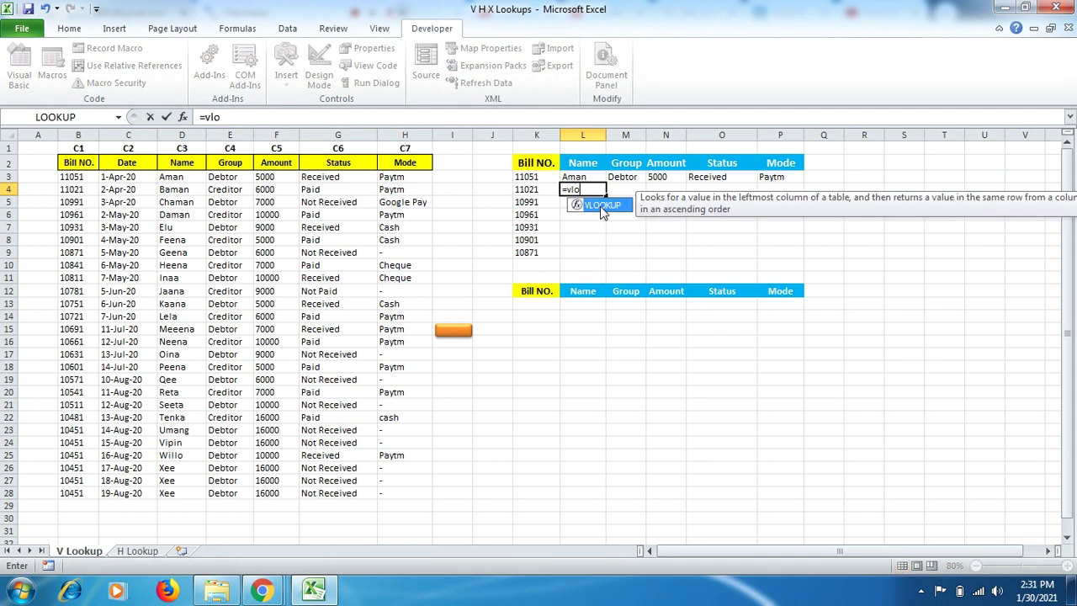
pyautogui.doubleClick(597, 206)
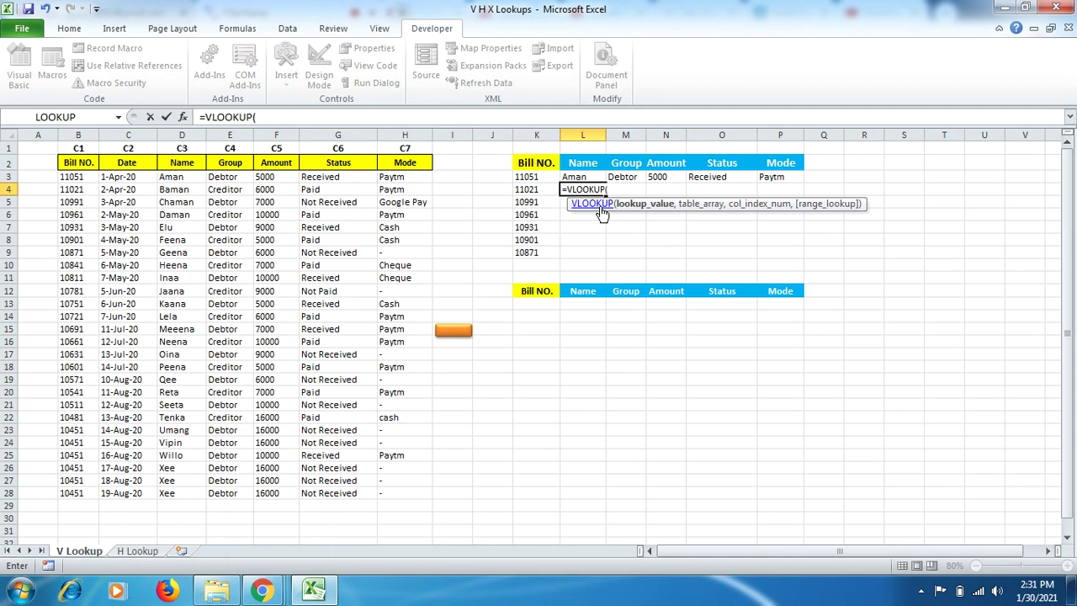
pyautogui.click(538, 190)
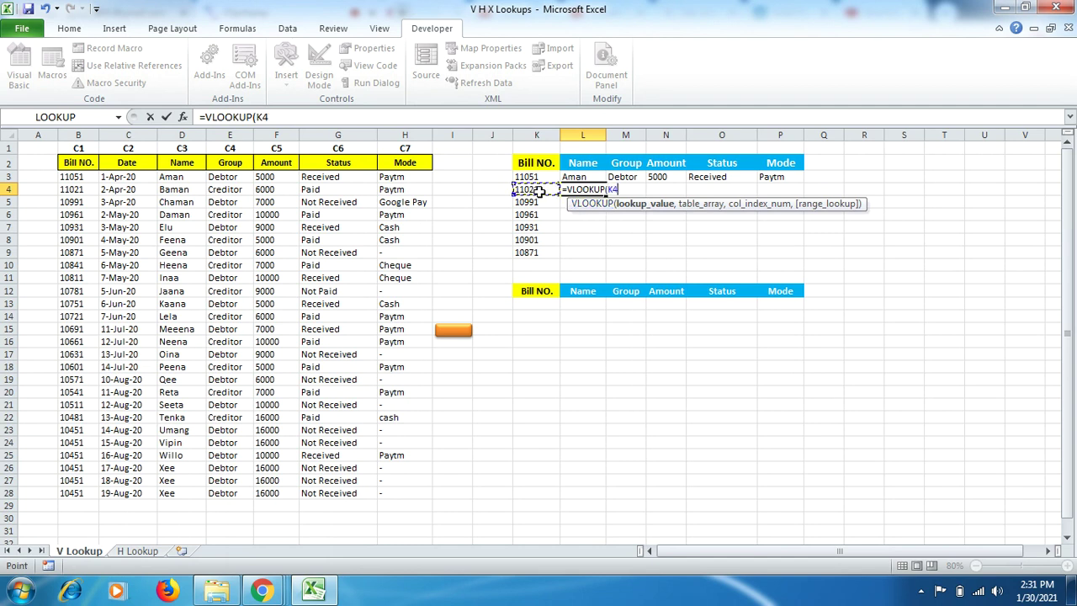
pyautogui.write(',')
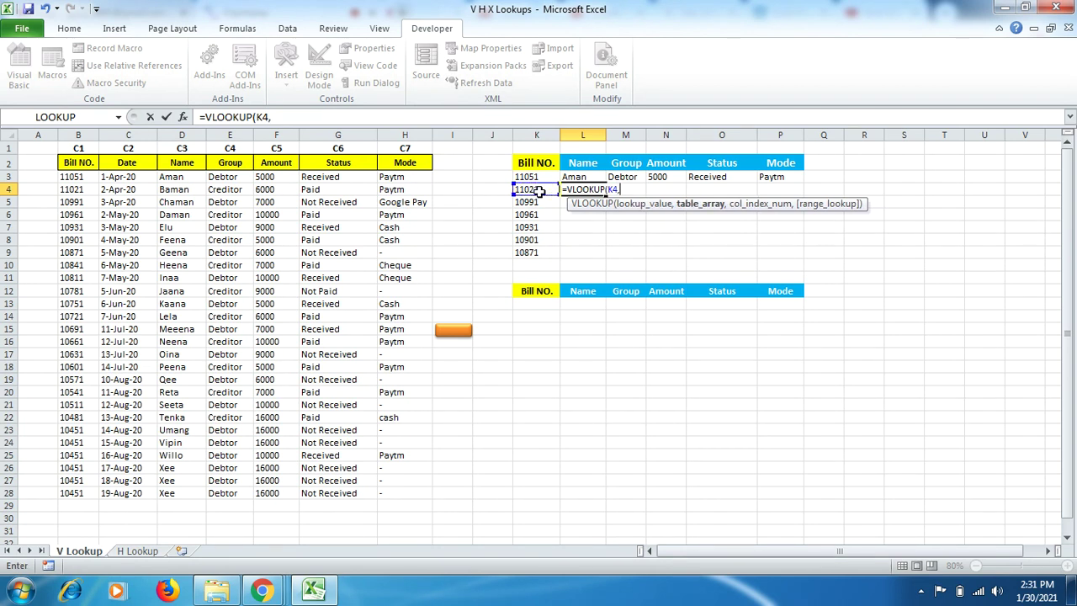
pyautogui.click(77, 176)
pyautogui.moveTo(77, 177); pyautogui.dragTo(381, 492)
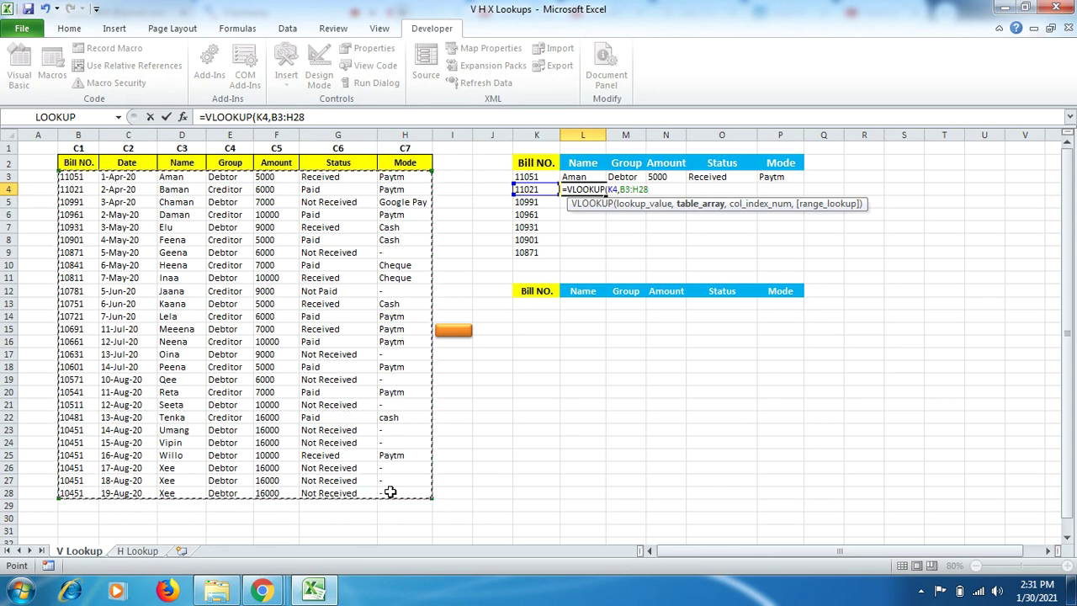
pyautogui.write(',')
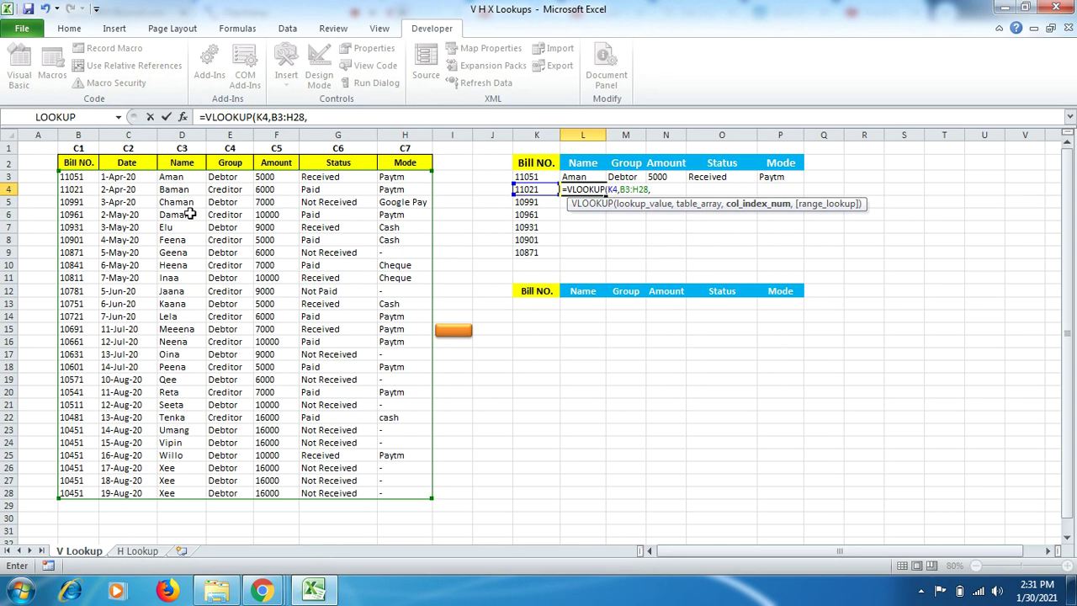
pyautogui.write('3,')
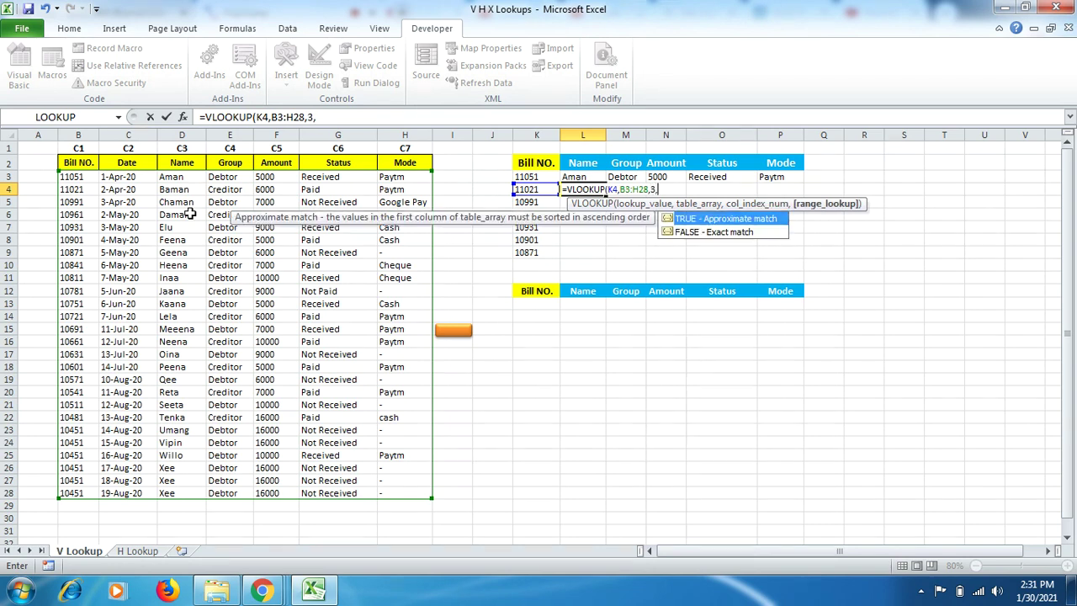
pyautogui.doubleClick(737, 233)
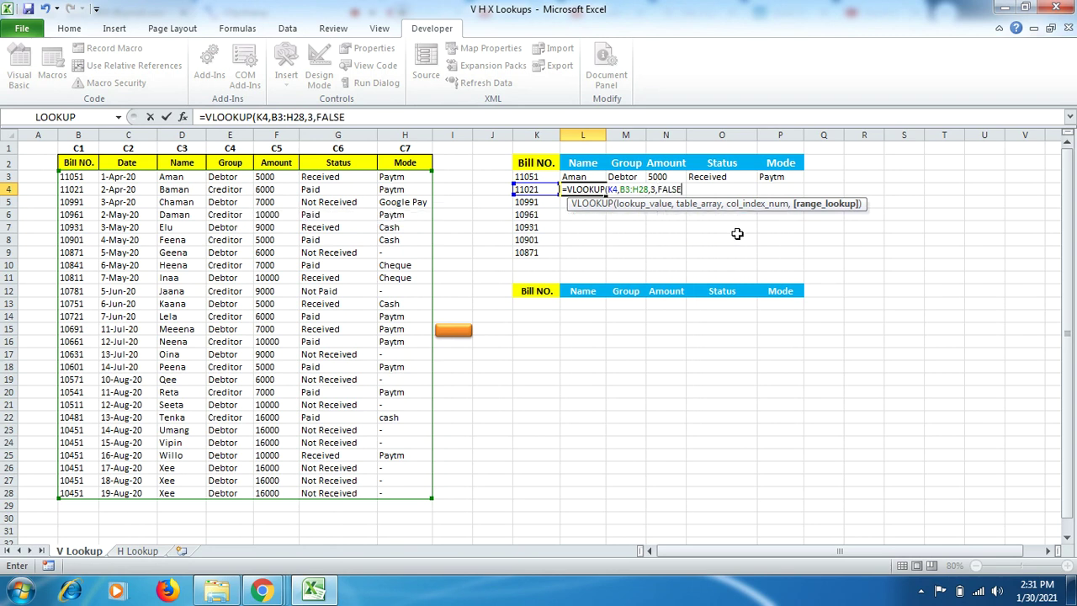
pyautogui.press('Return')
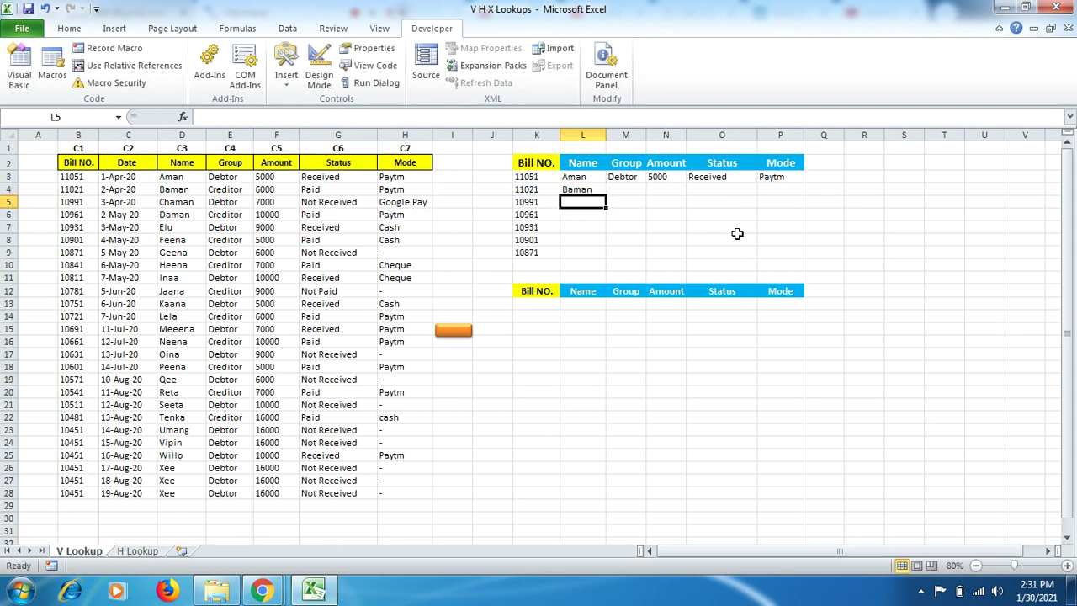
pyautogui.click(595, 190)
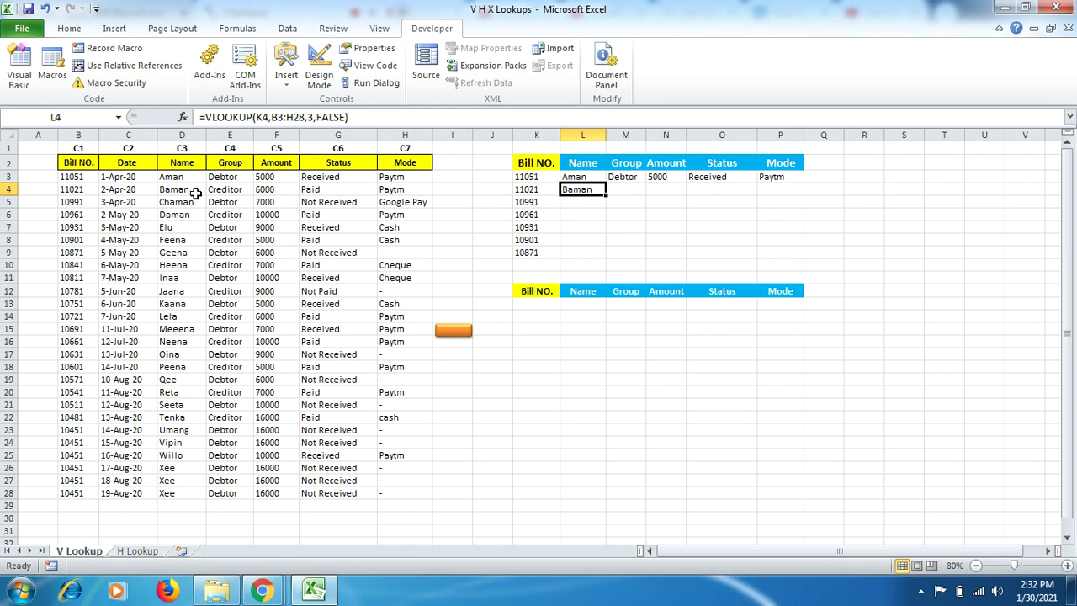
# - Look up the Group for the same bill by entering =VLOOKUP(K4,B3:H28,4,FALSE) in cell M4
pyautogui.click(618, 190)
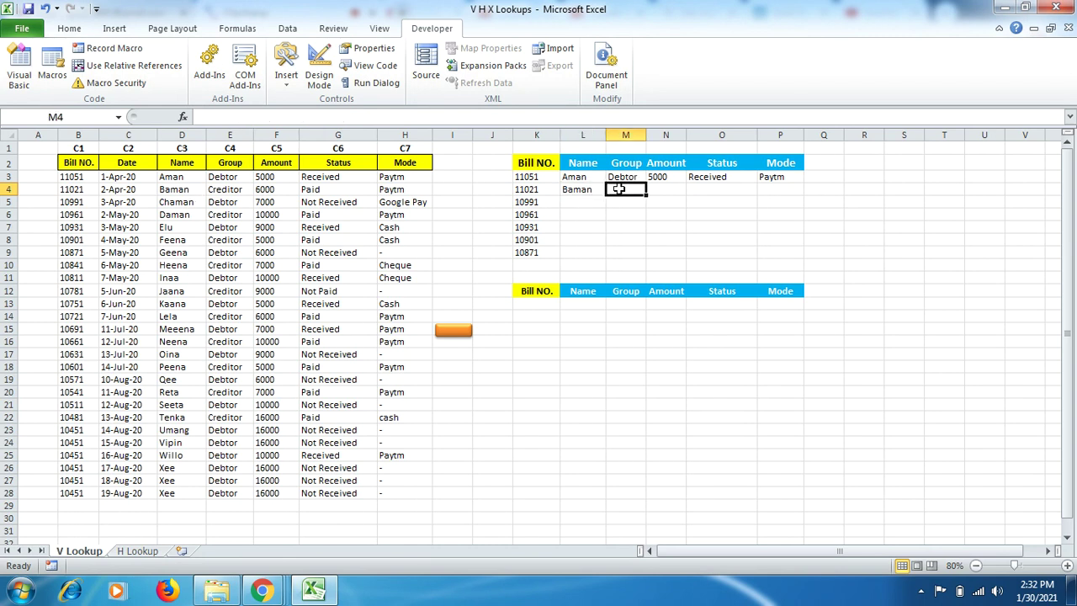
pyautogui.write('=vlo')
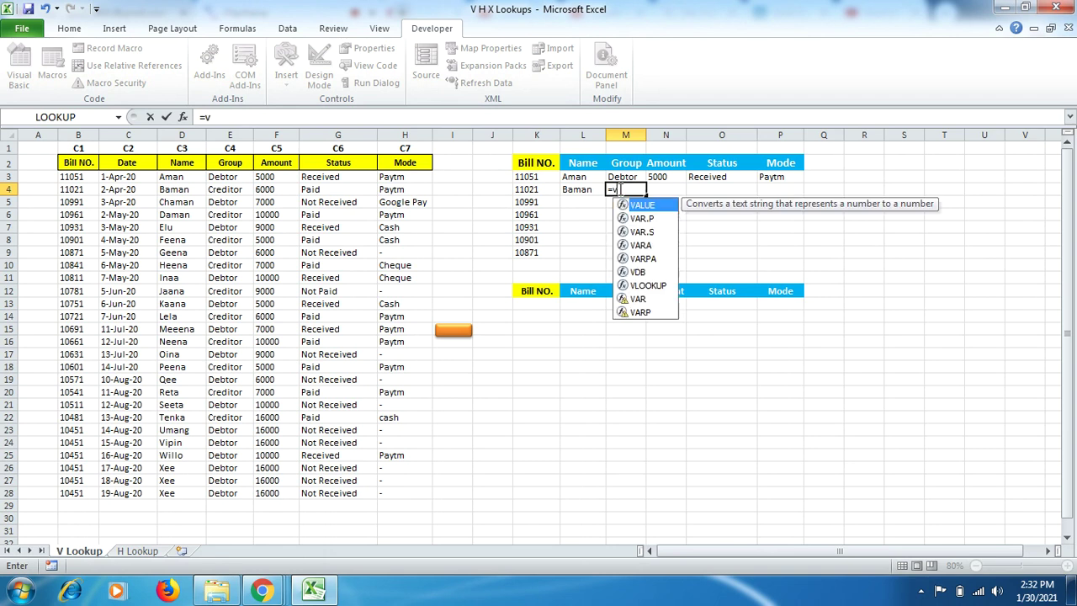
pyautogui.doubleClick(648, 206)
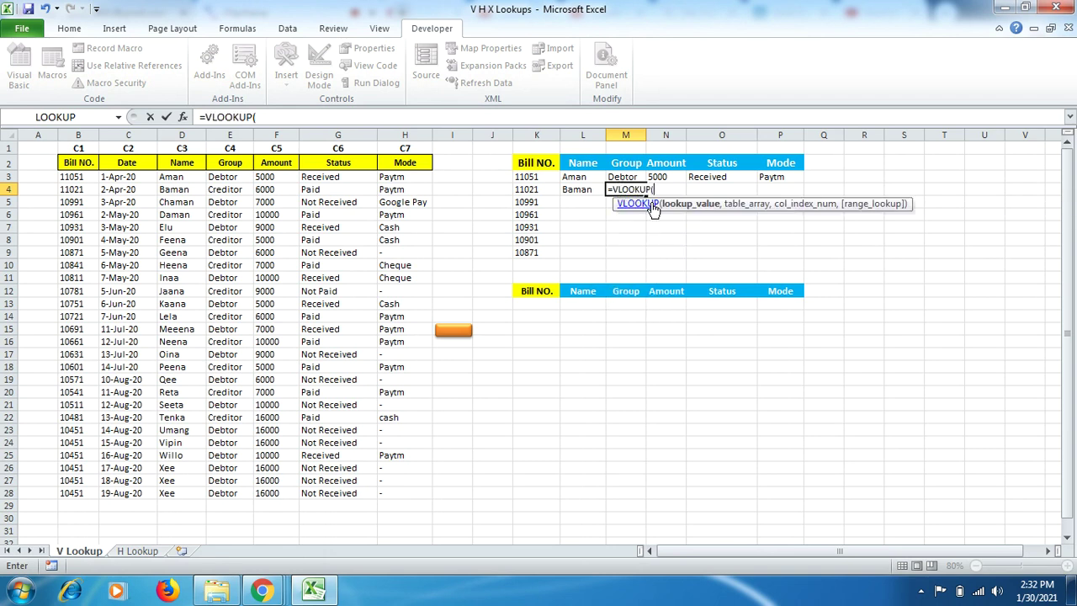
pyautogui.click(526, 193)
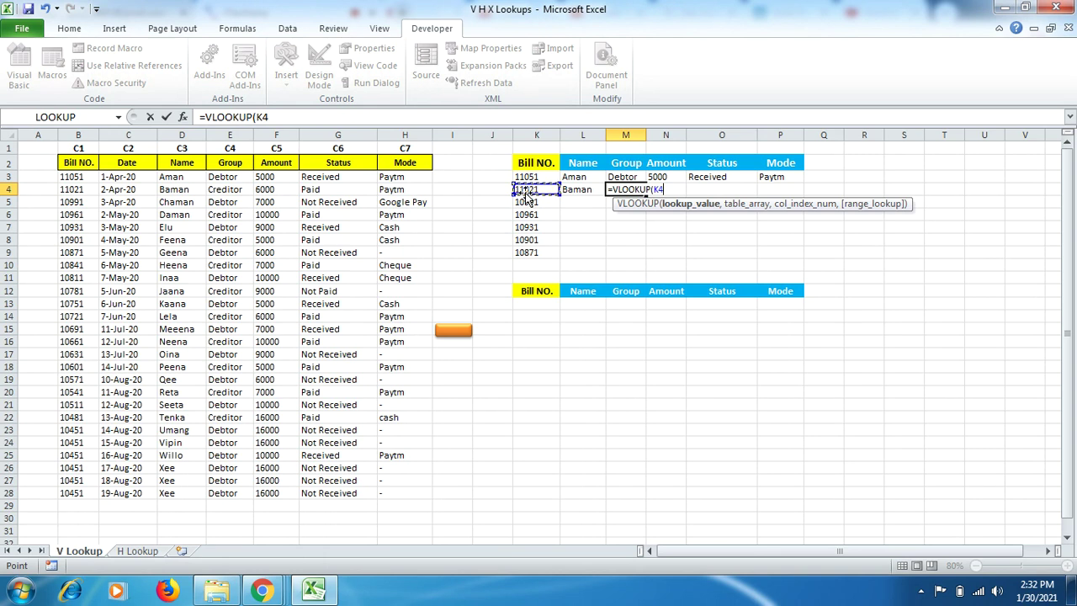
pyautogui.write(',')
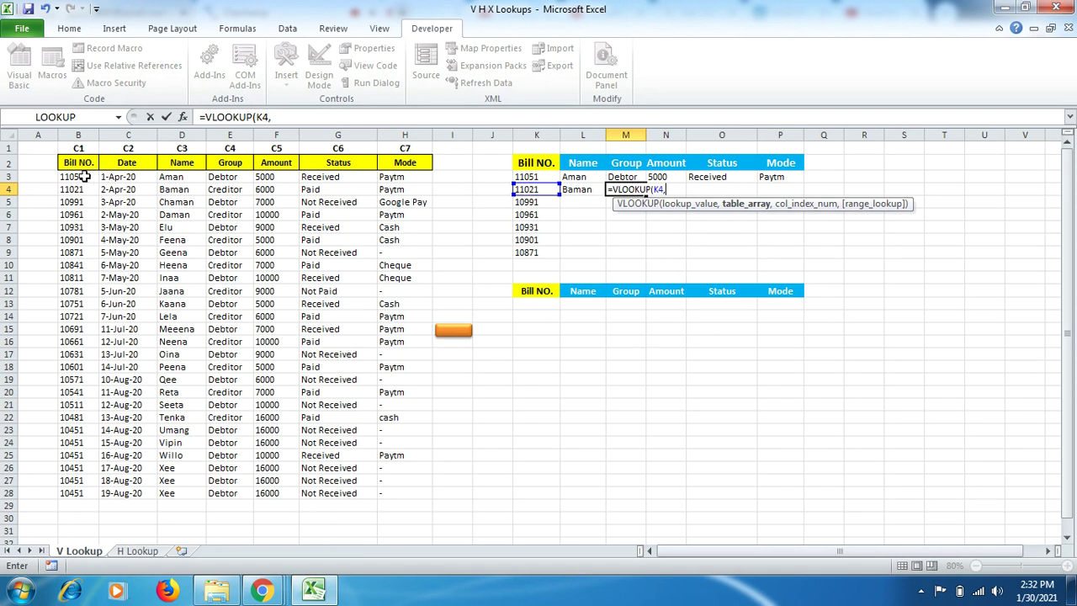
pyautogui.moveTo(84, 177); pyautogui.dragTo(385, 494)
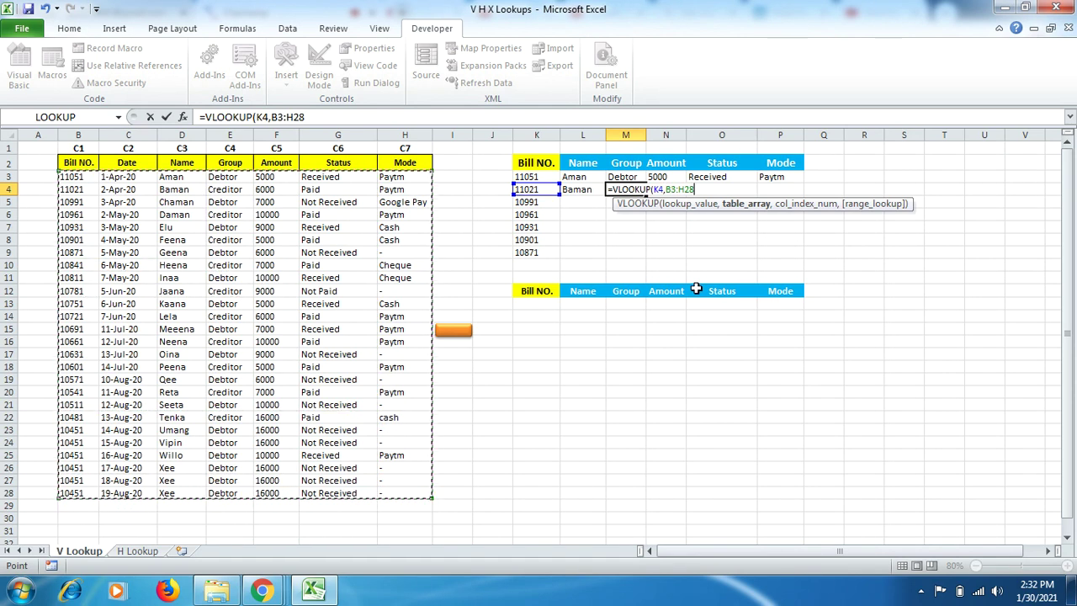
pyautogui.write(',')
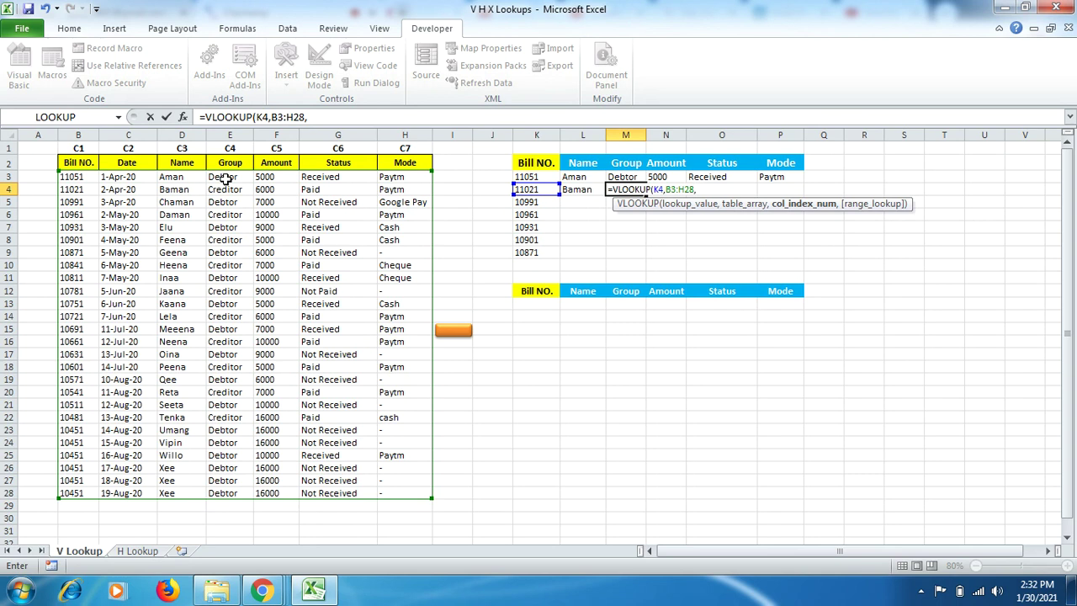
pyautogui.write('4,')
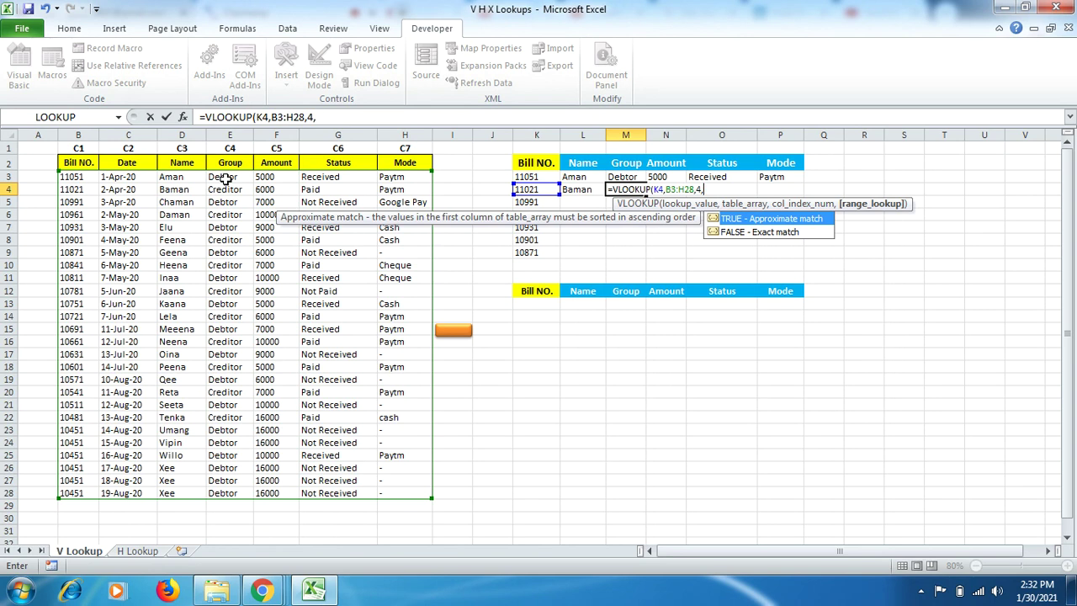
pyautogui.doubleClick(747, 233)
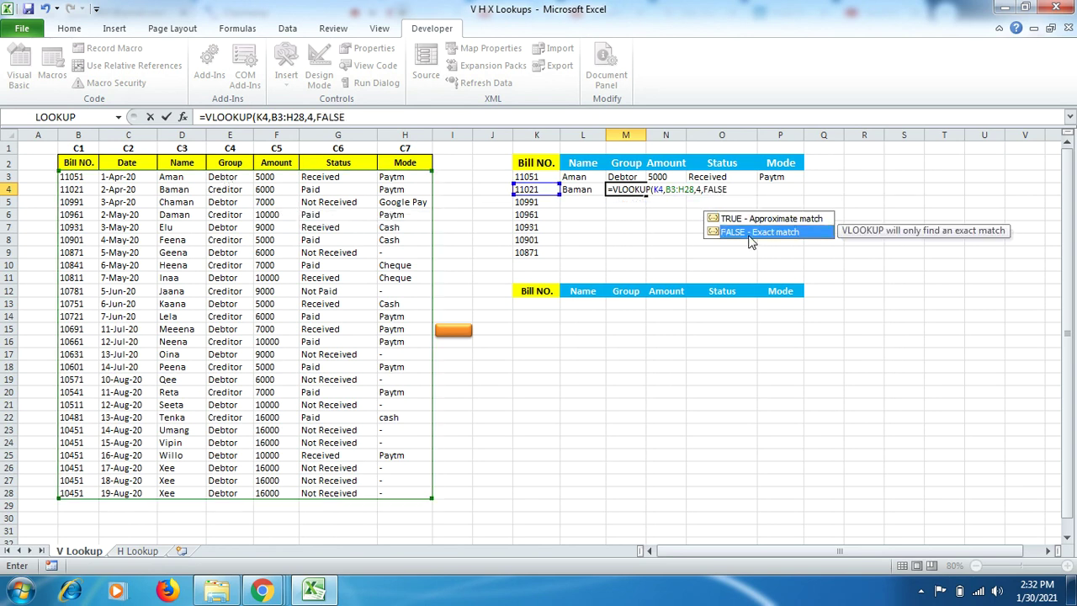
pyautogui.press('Return')
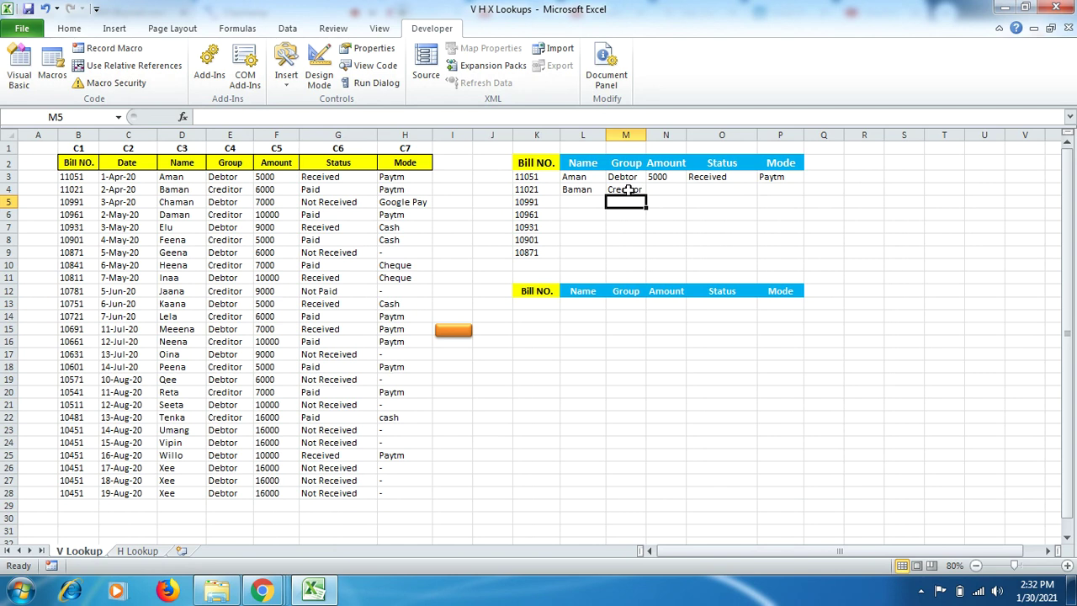
# - Look up the Amount for the bill number in K4 by entering =VLOOKUP(K4,B3:H28,5,FALSE) in cell N4
pyautogui.click(674, 190)
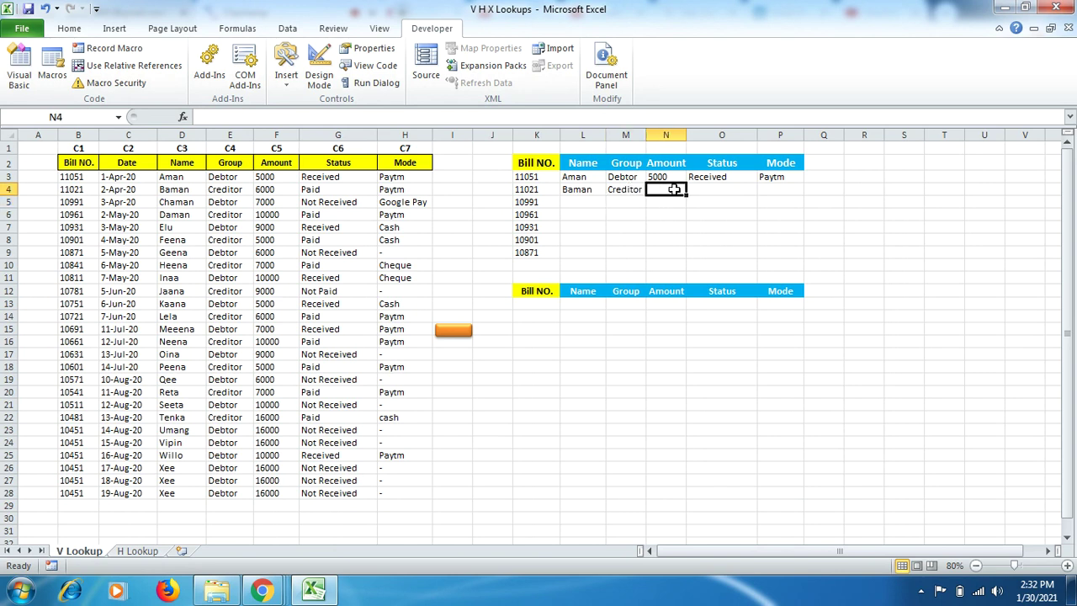
pyautogui.write('=')
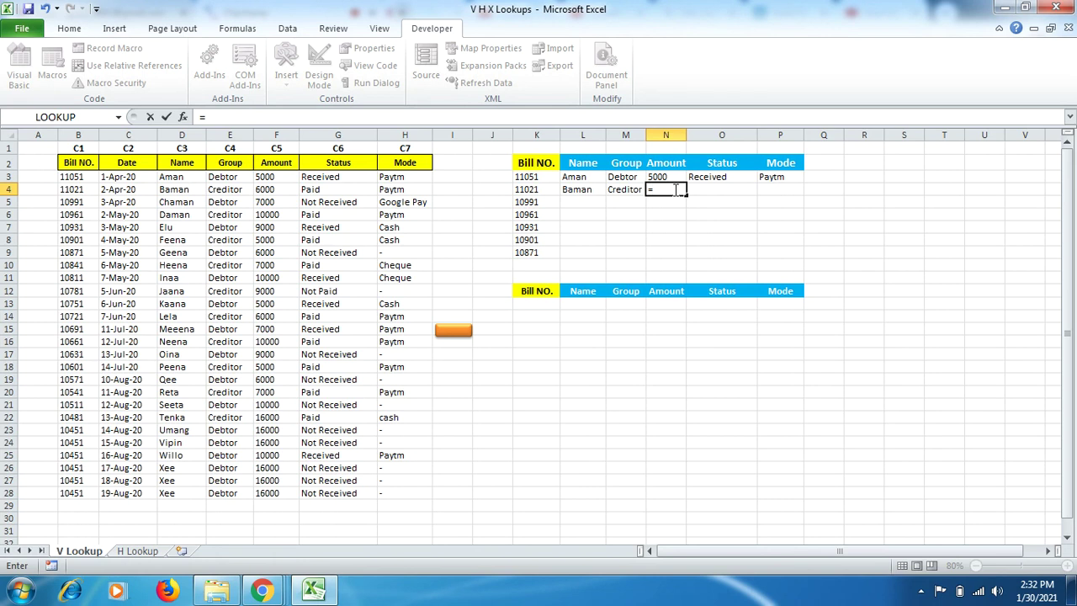
pyautogui.write('vlo')
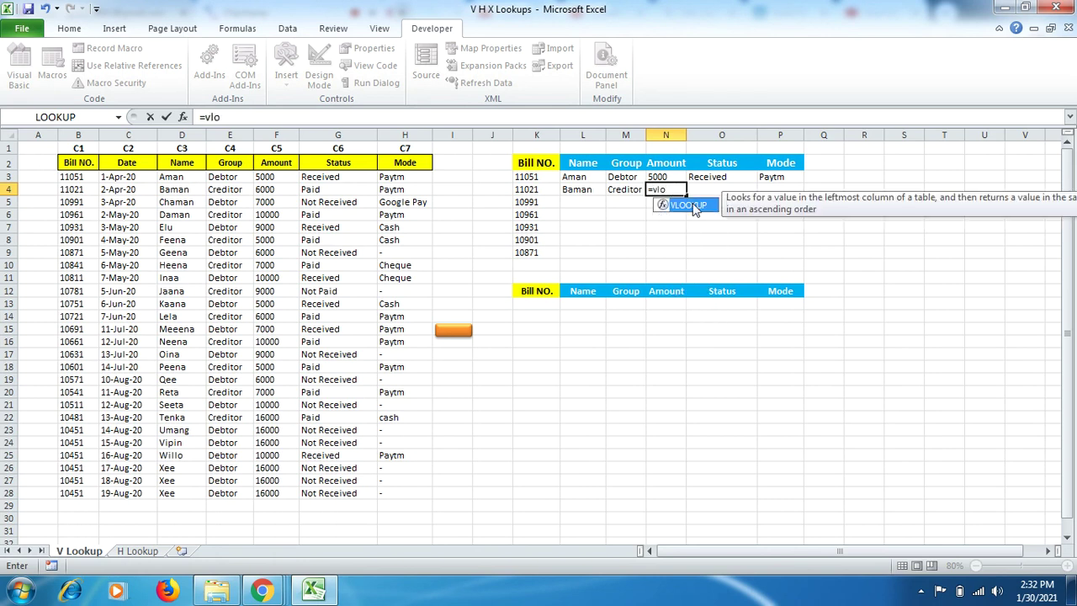
pyautogui.doubleClick(694, 208)
pyautogui.click(523, 190)
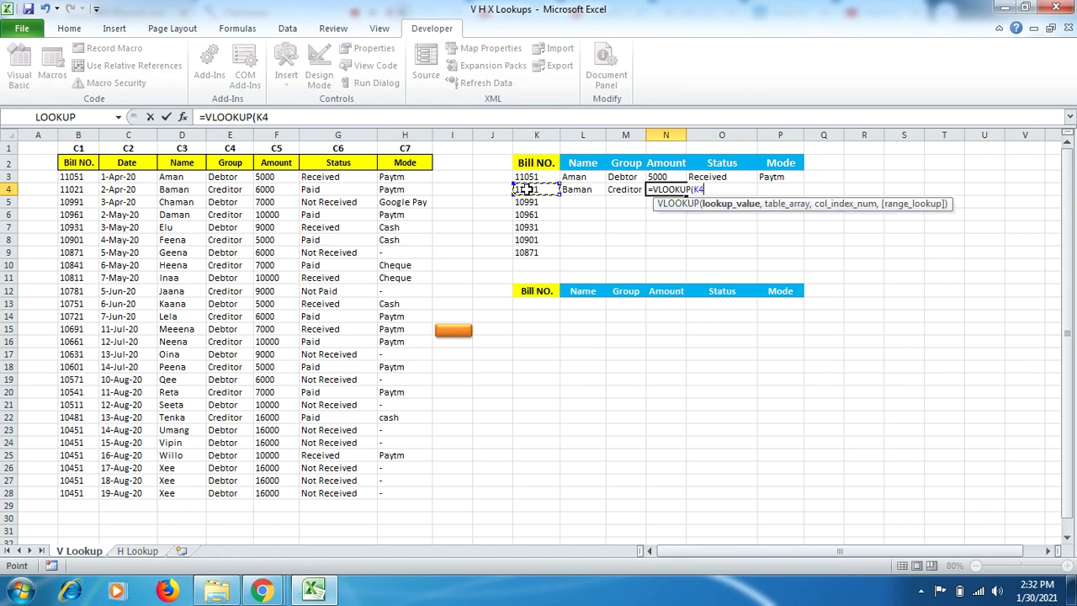
pyautogui.write(',')
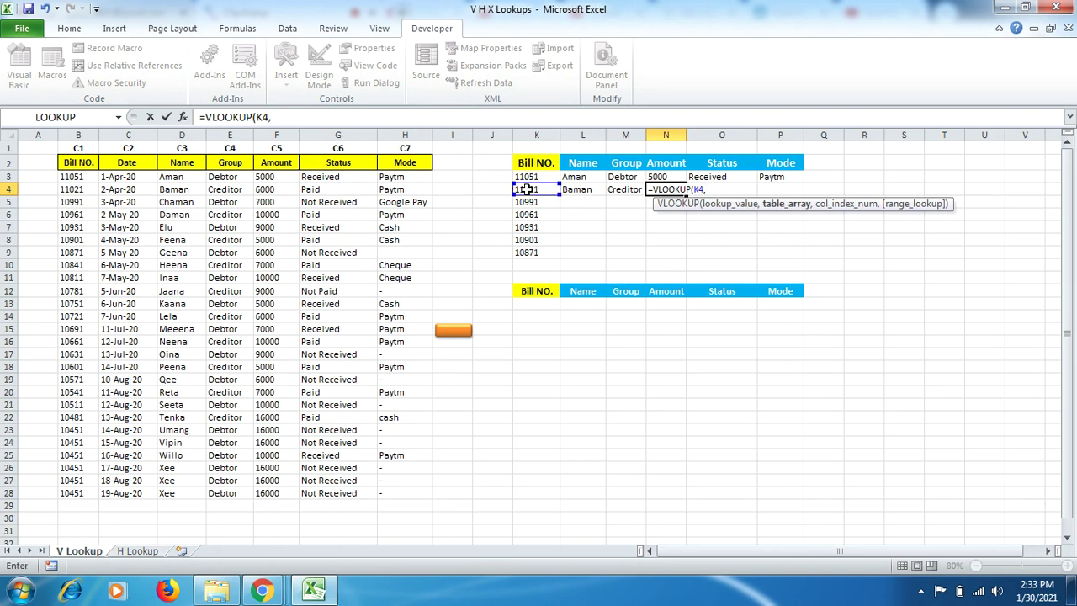
pyautogui.moveTo(84, 178); pyautogui.dragTo(392, 490)
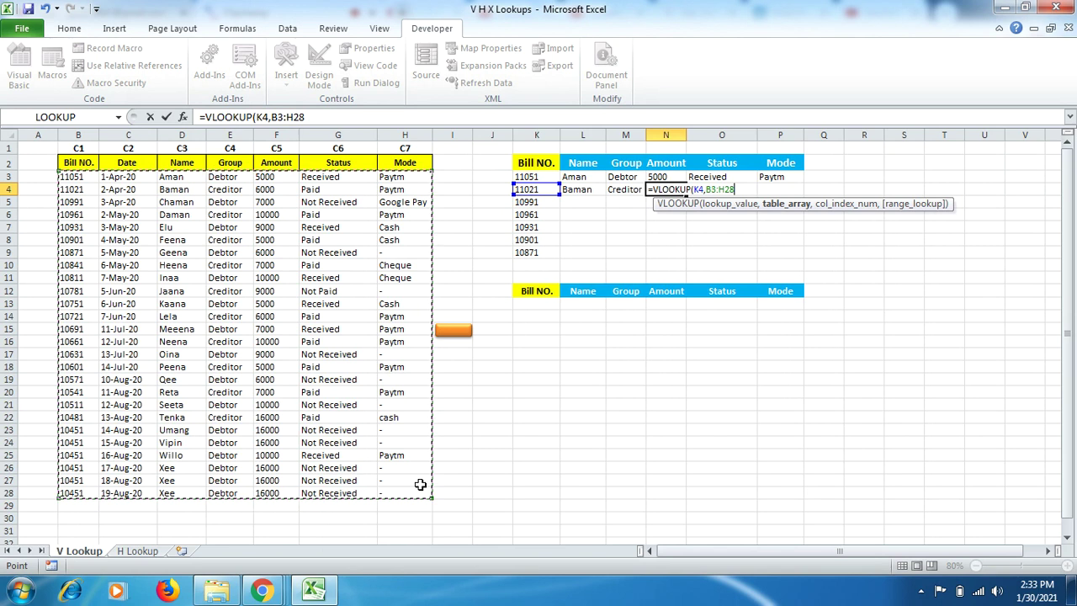
pyautogui.write(',')
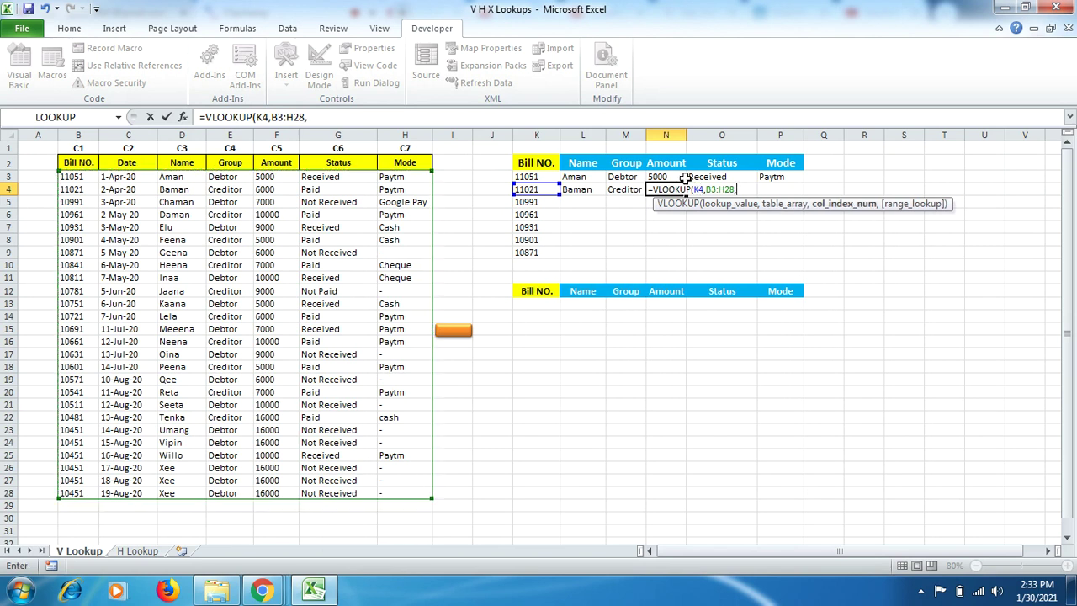
pyautogui.write('5,')
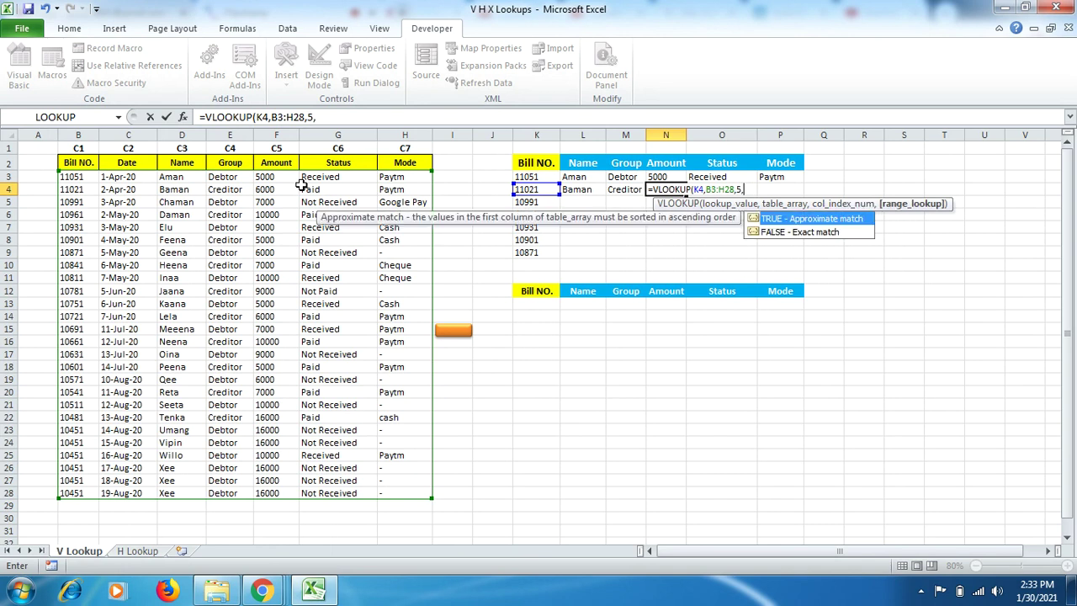
pyautogui.doubleClick(797, 232)
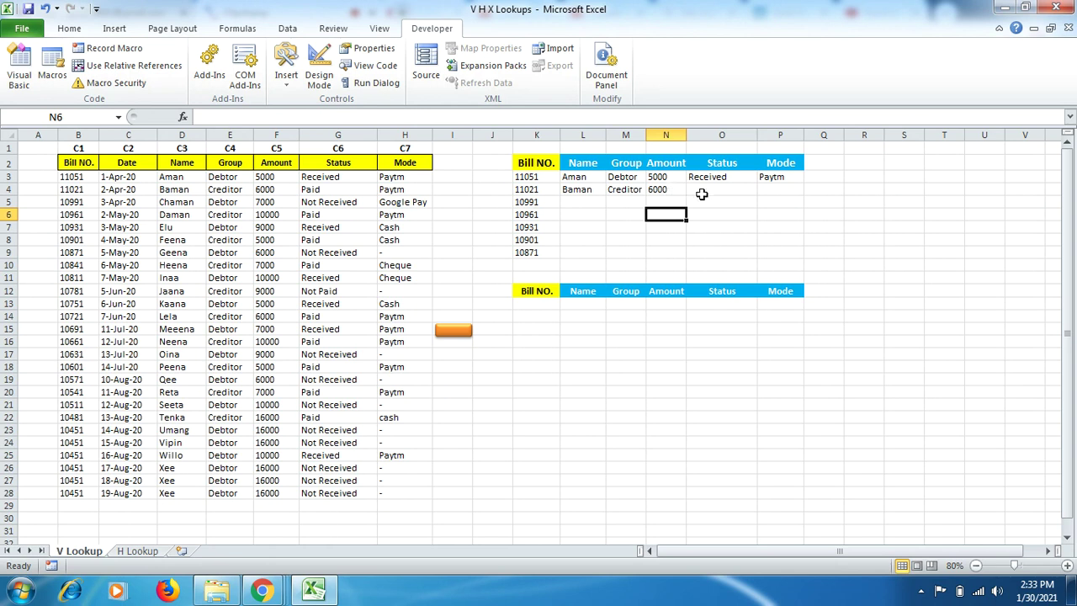
pyautogui.click(707, 190)
pyautogui.click(787, 190)
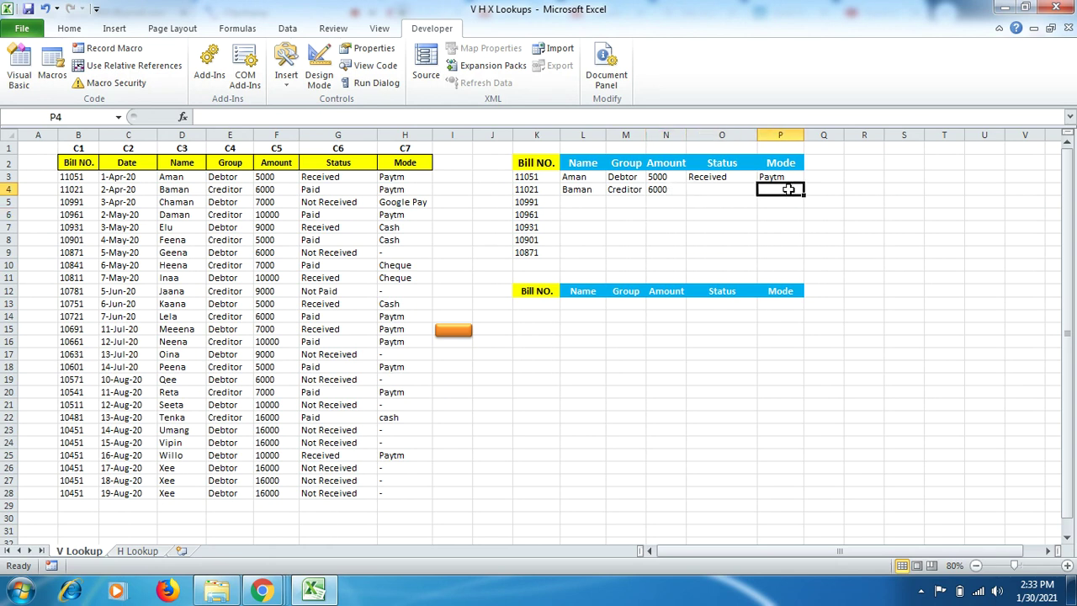
pyautogui.click(592, 177)
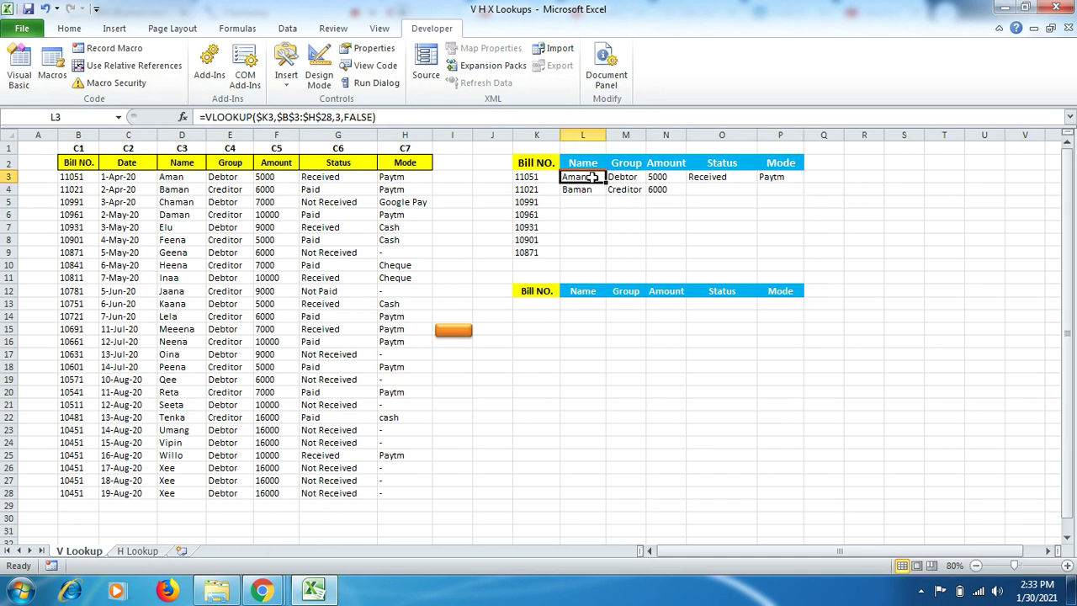
# - Make the table range absolute as $B$3:$H$28 in the Name formula in L4 and fill the formula down to L9
pyautogui.click(599, 189)
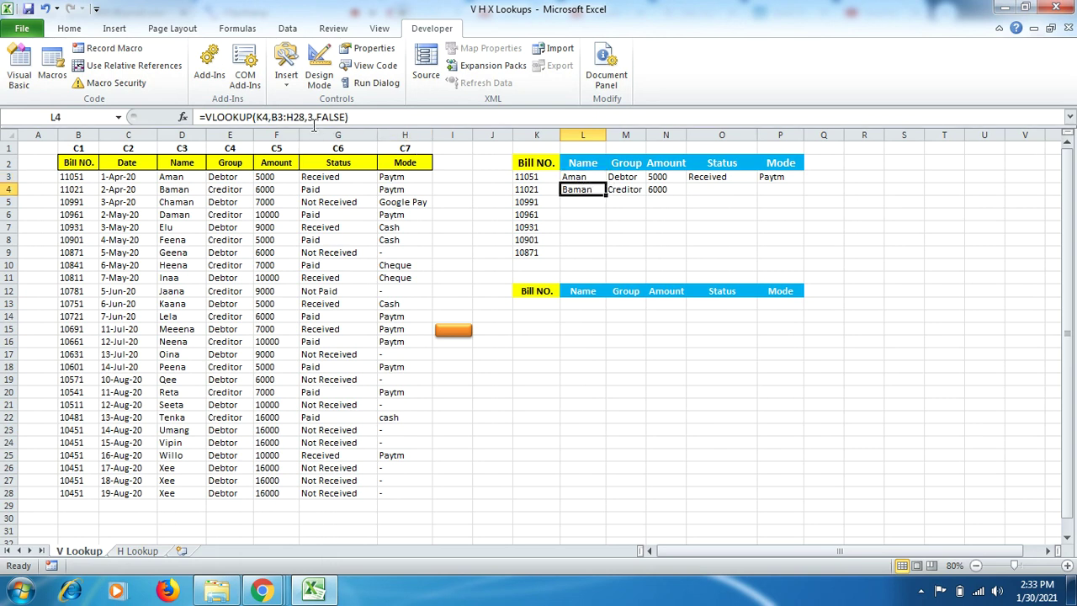
pyautogui.click(272, 116)
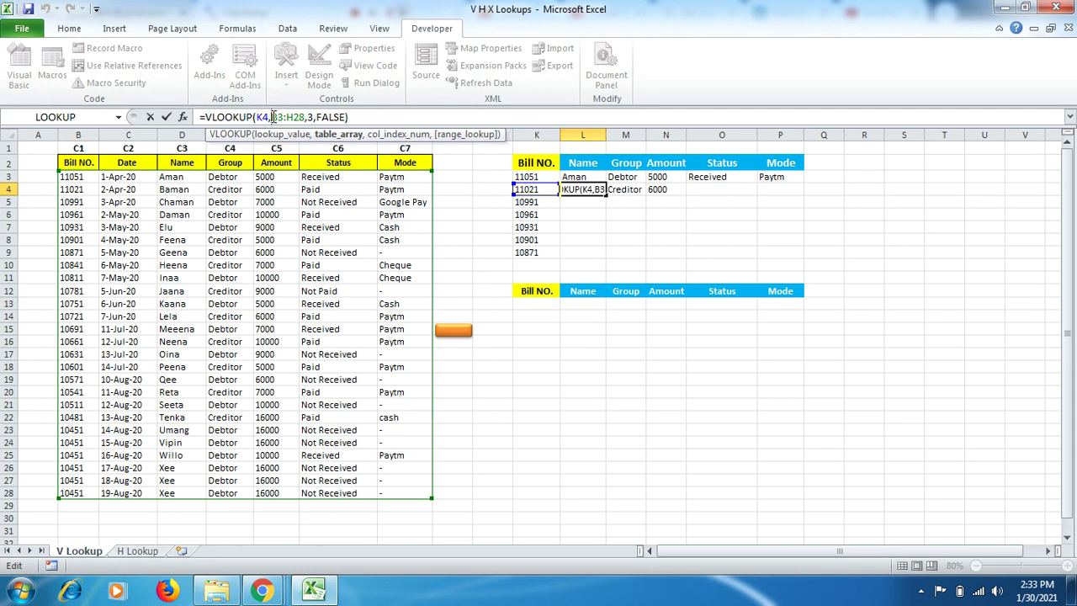
pyautogui.write('$')
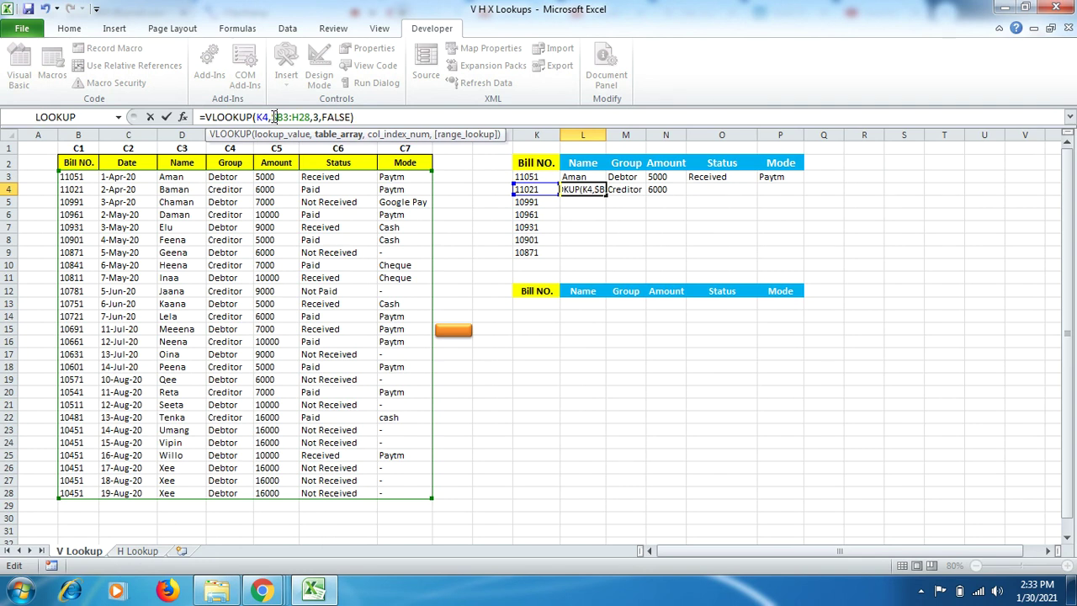
pyautogui.click(281, 117)
pyautogui.write('$B')
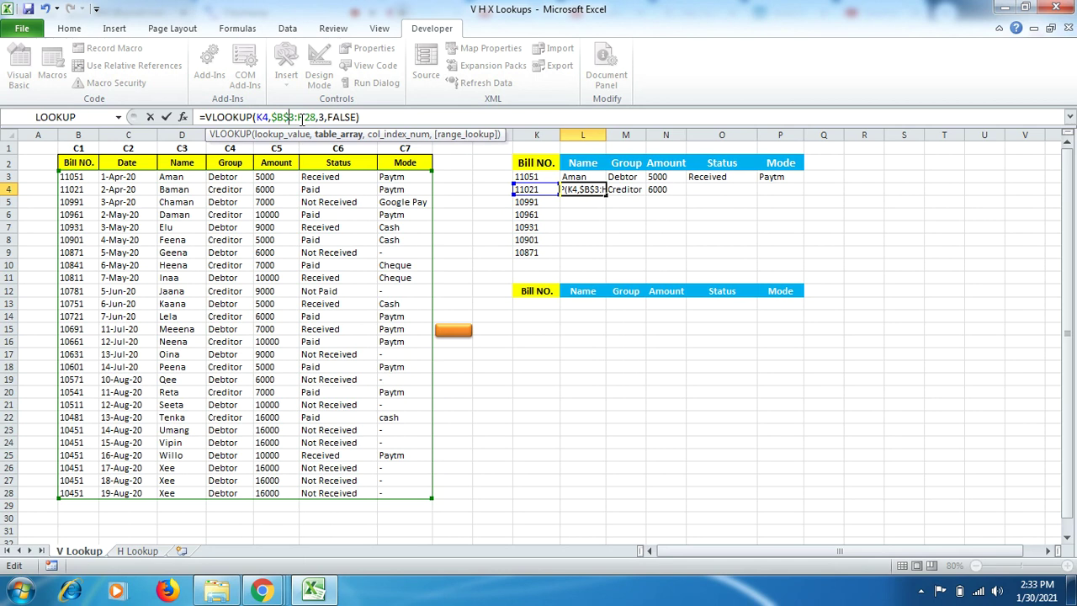
pyautogui.write('$')
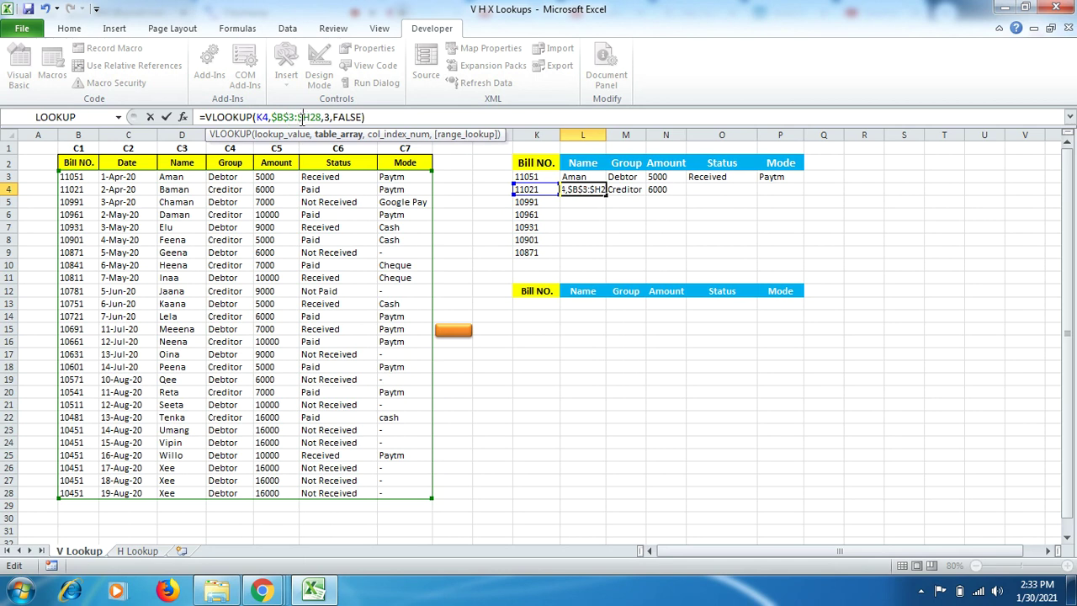
pyautogui.click(313, 117)
pyautogui.write('$')
pyautogui.press('Return')
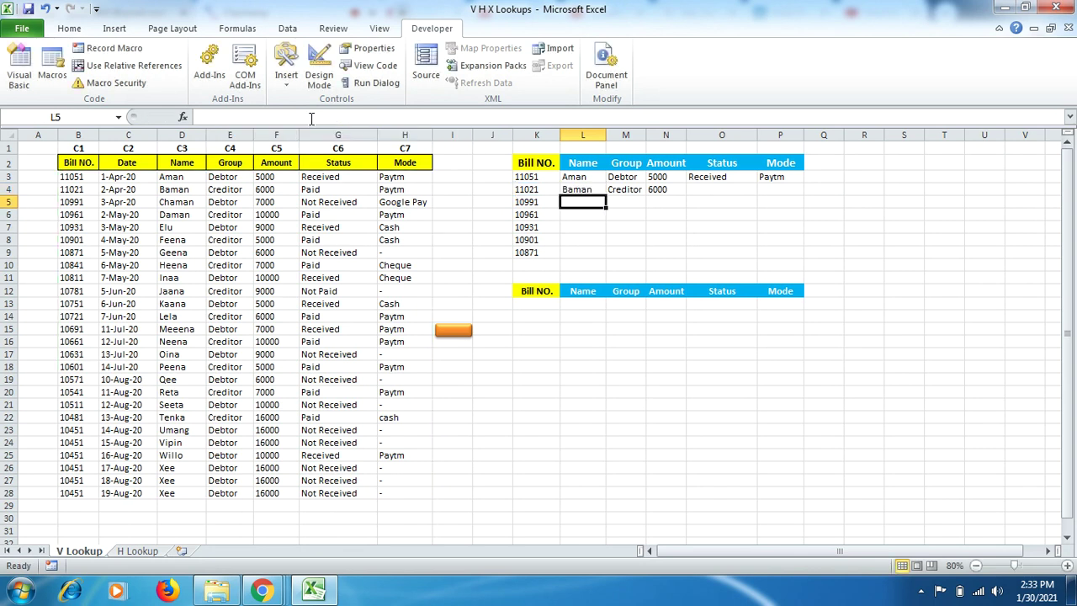
pyautogui.click(581, 190)
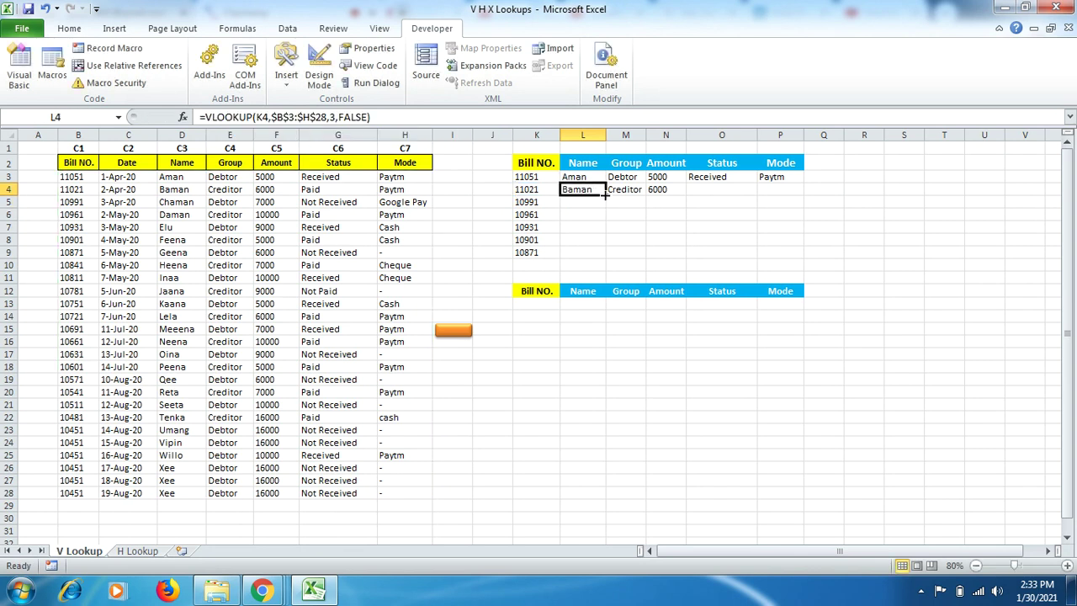
pyautogui.moveTo(605, 194); pyautogui.dragTo(602, 256)
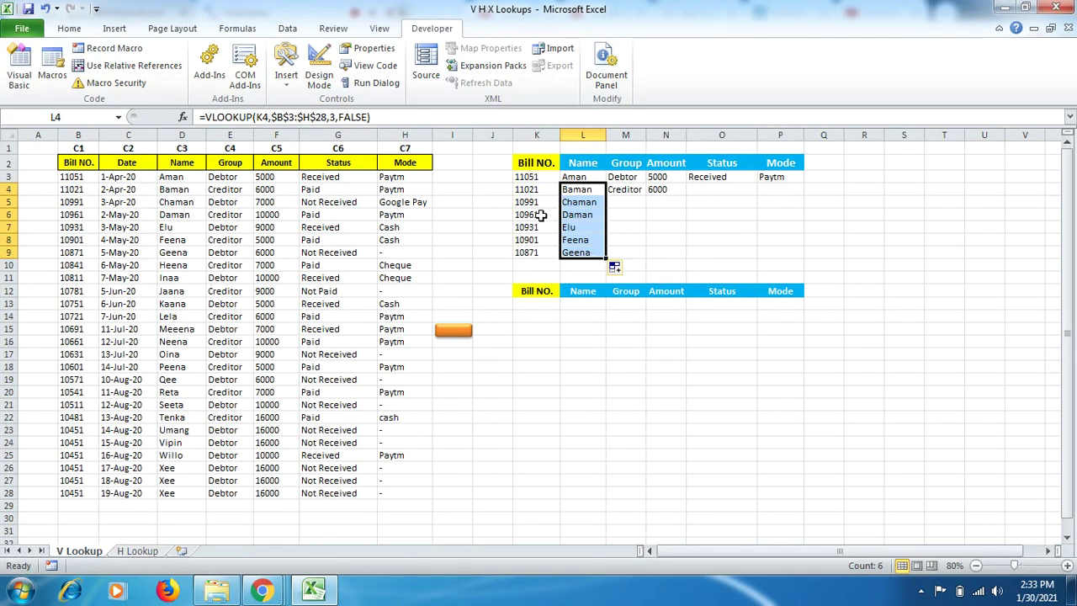
# - Make the table range absolute as $B$3:$H$28 in the Group formula in M4 and fill the formula down to M9
pyautogui.click(627, 189)
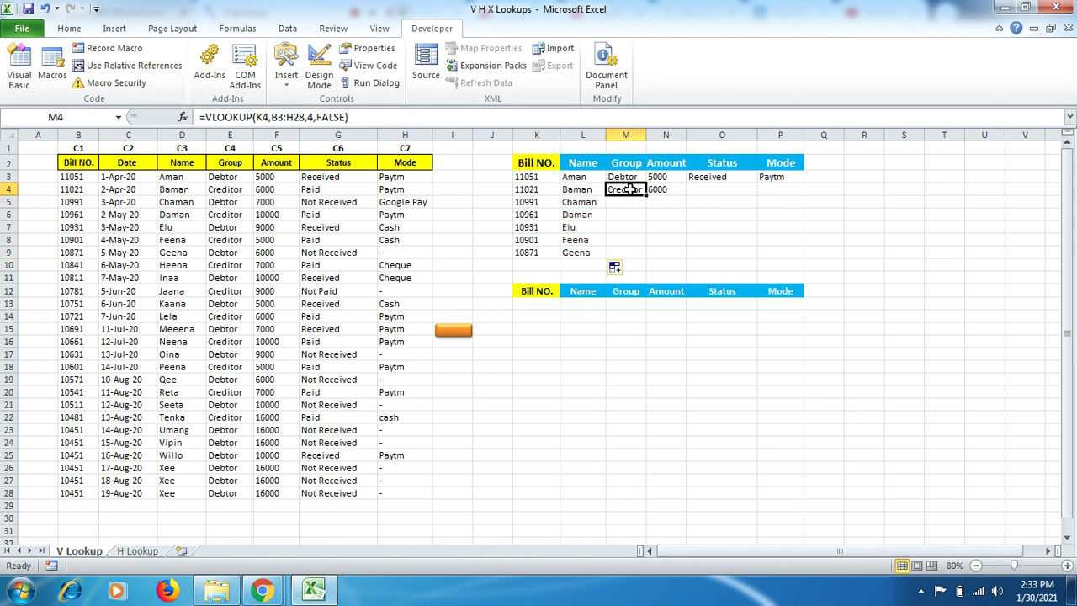
pyautogui.click(274, 116)
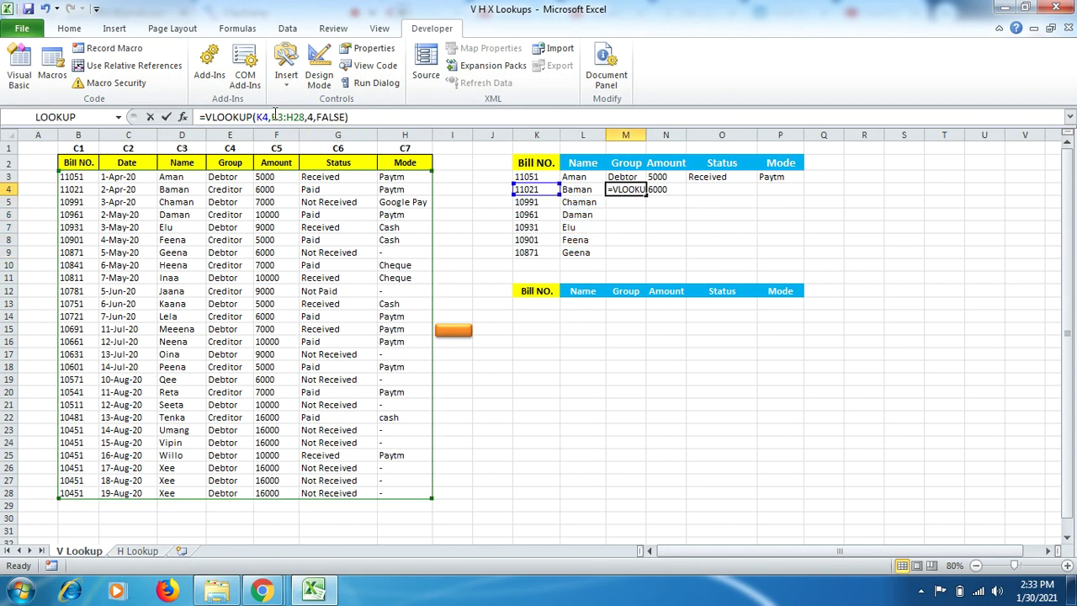
pyautogui.write('$')
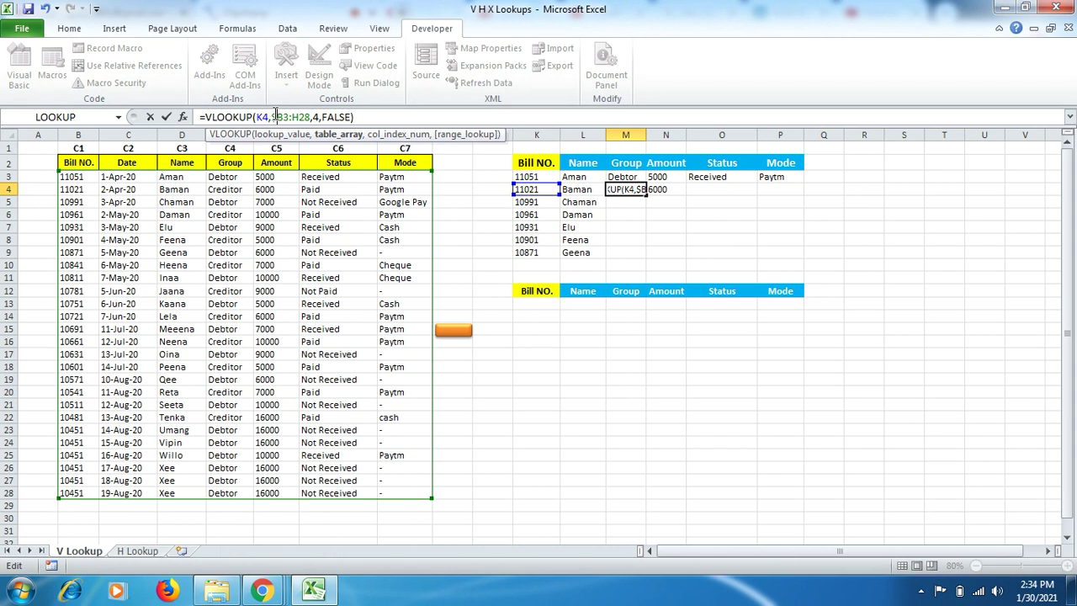
pyautogui.click(284, 117)
pyautogui.write('$')
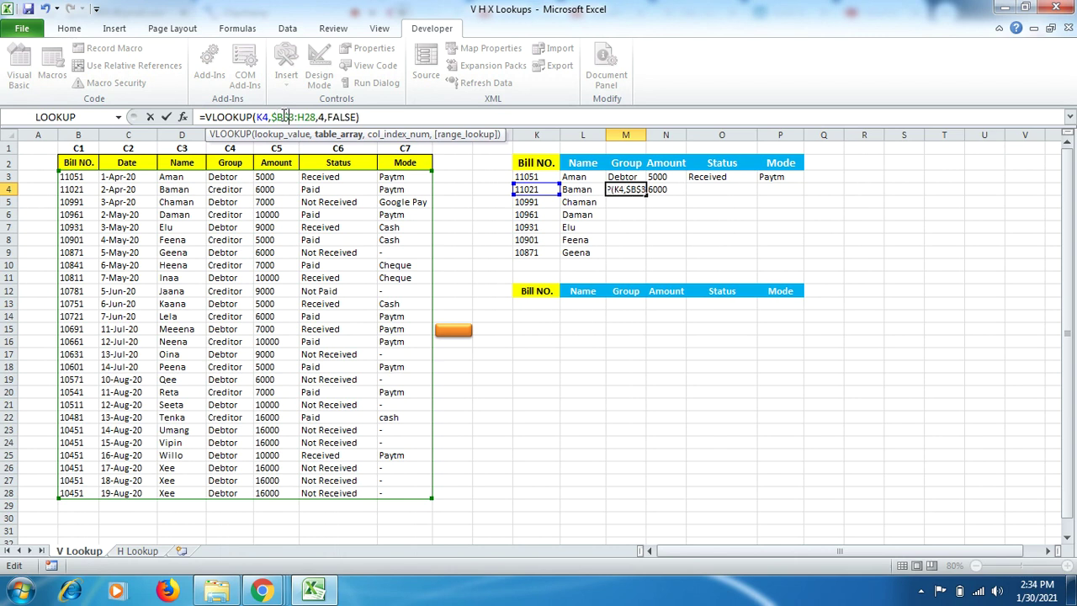
pyautogui.click(299, 117)
pyautogui.write('$')
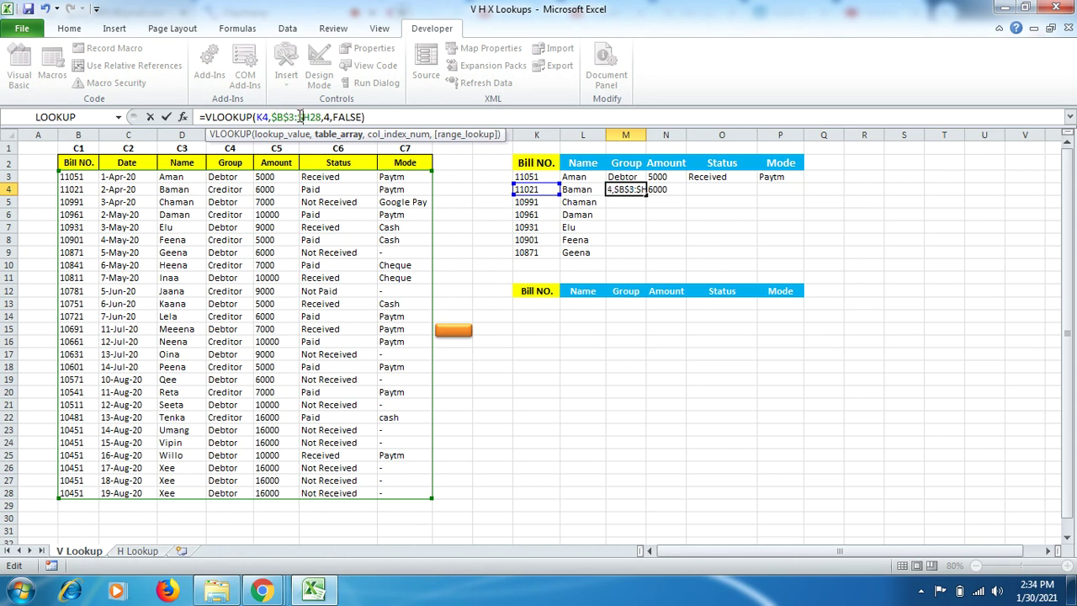
pyautogui.click(311, 117)
pyautogui.write('$')
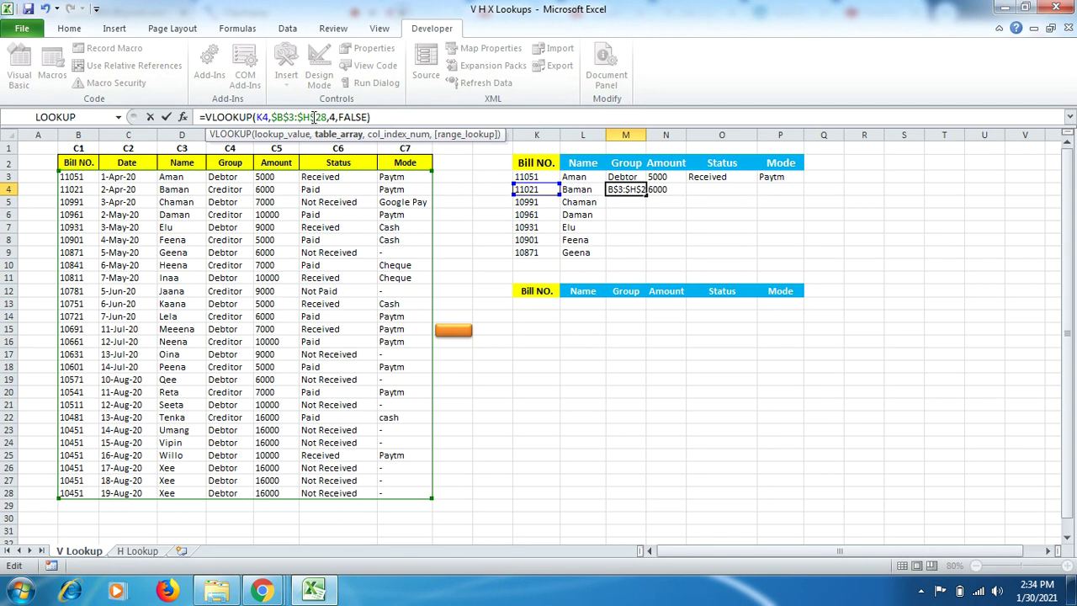
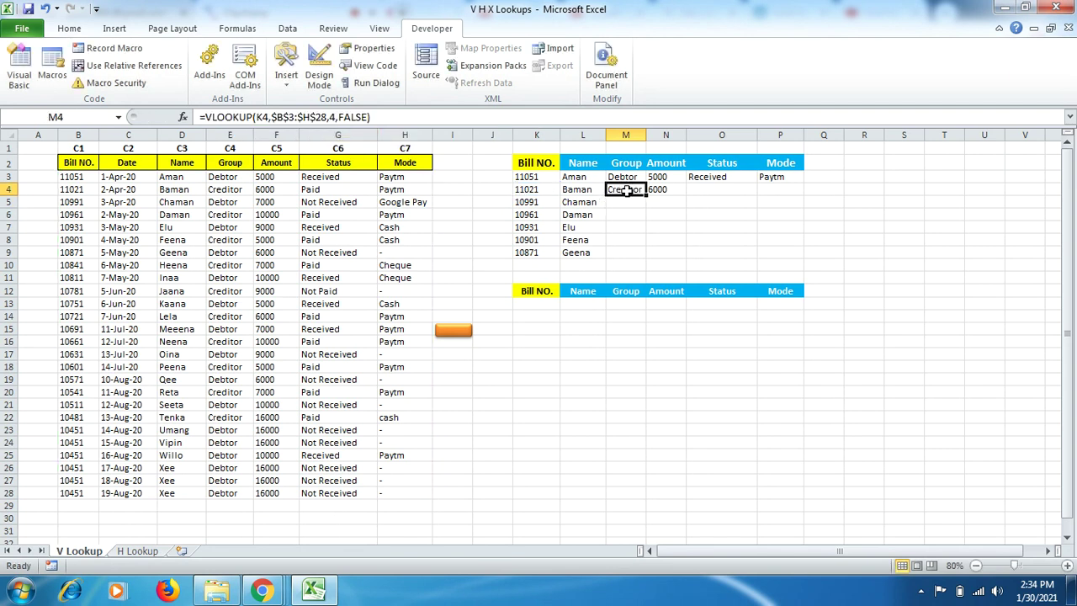
pyautogui.doubleClick(645, 195)
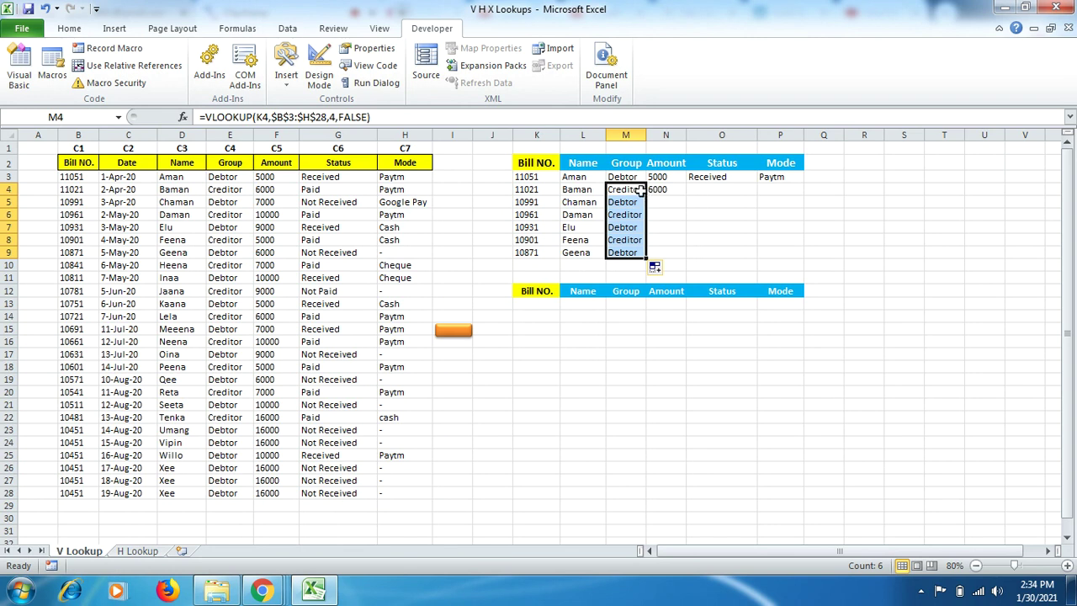
# - Fill the Group formula from M4 across to P4, and correct N4 to =VLOOKUP(K4,$B$3:$H$28,5,FALSE) for the Amount
pyautogui.click(641, 190)
pyautogui.moveTo(646, 195); pyautogui.dragTo(791, 193)
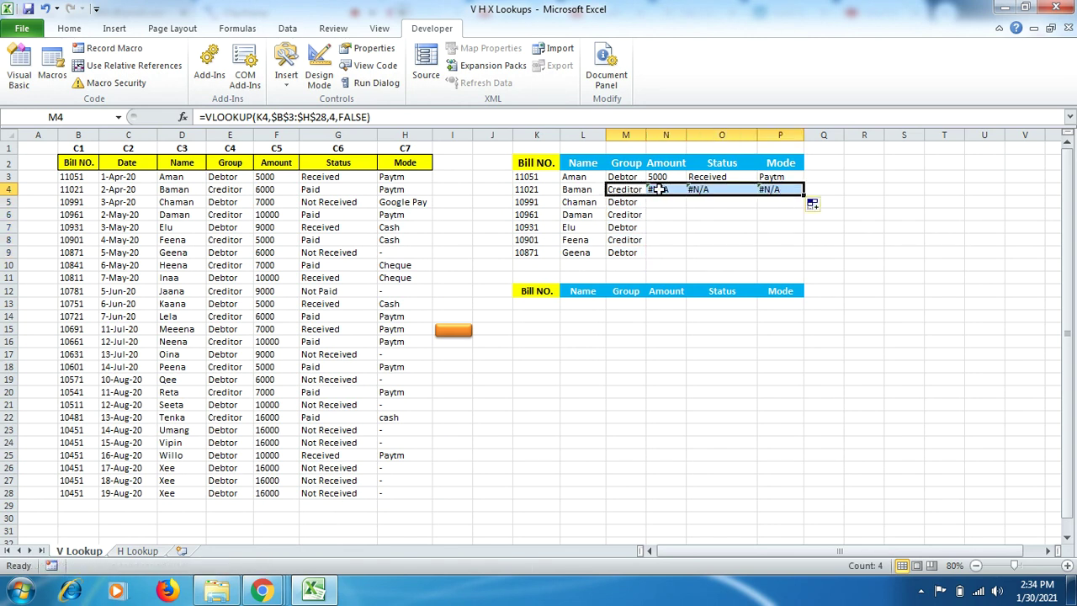
pyautogui.click(662, 190)
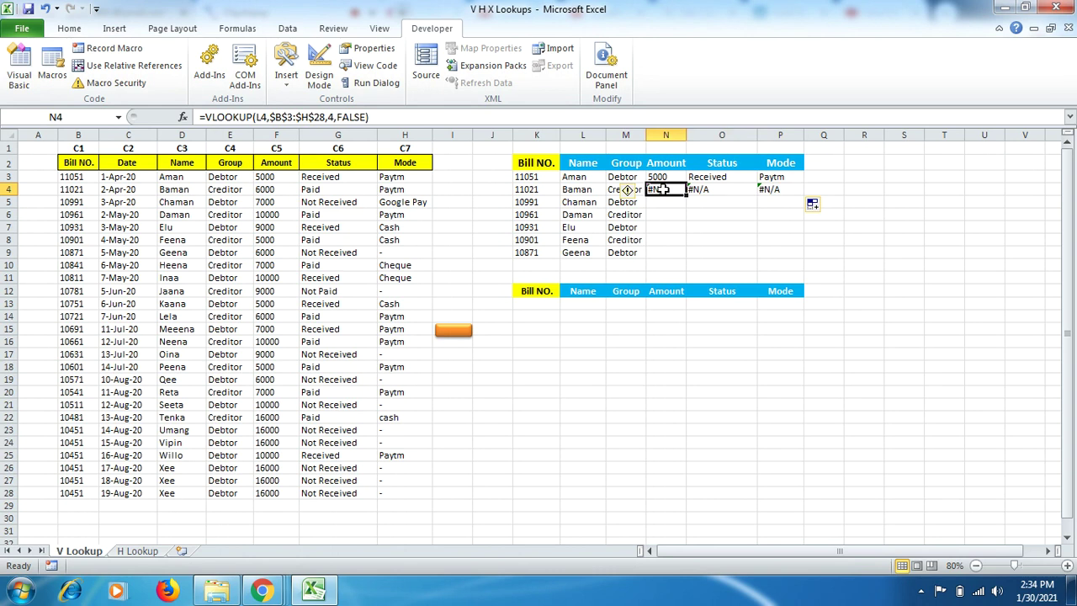
pyautogui.click(264, 117)
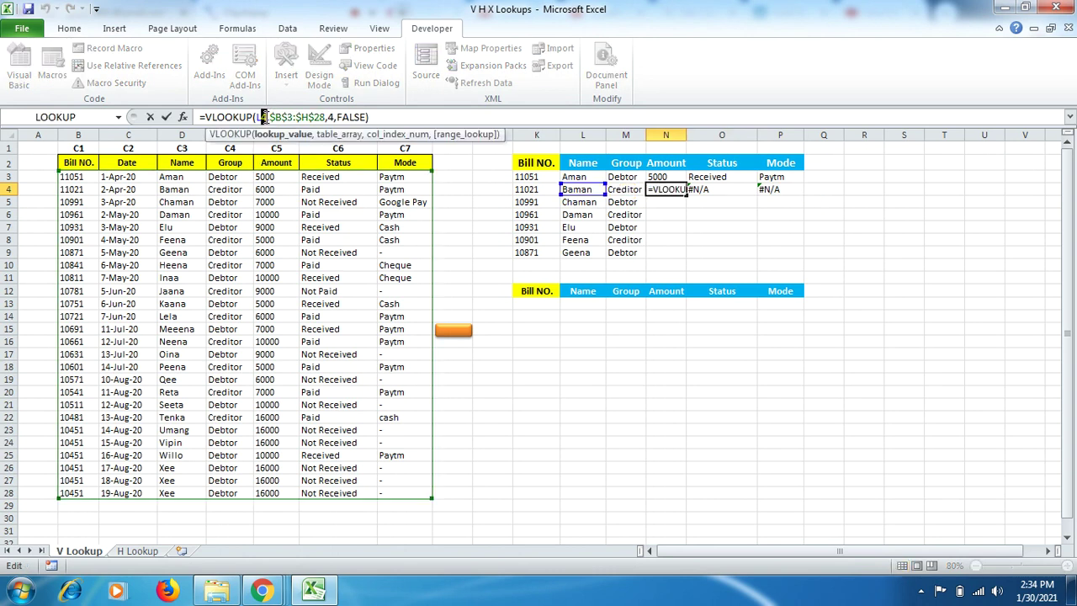
pyautogui.press('BackSpace')
pyautogui.press('BackSpace')
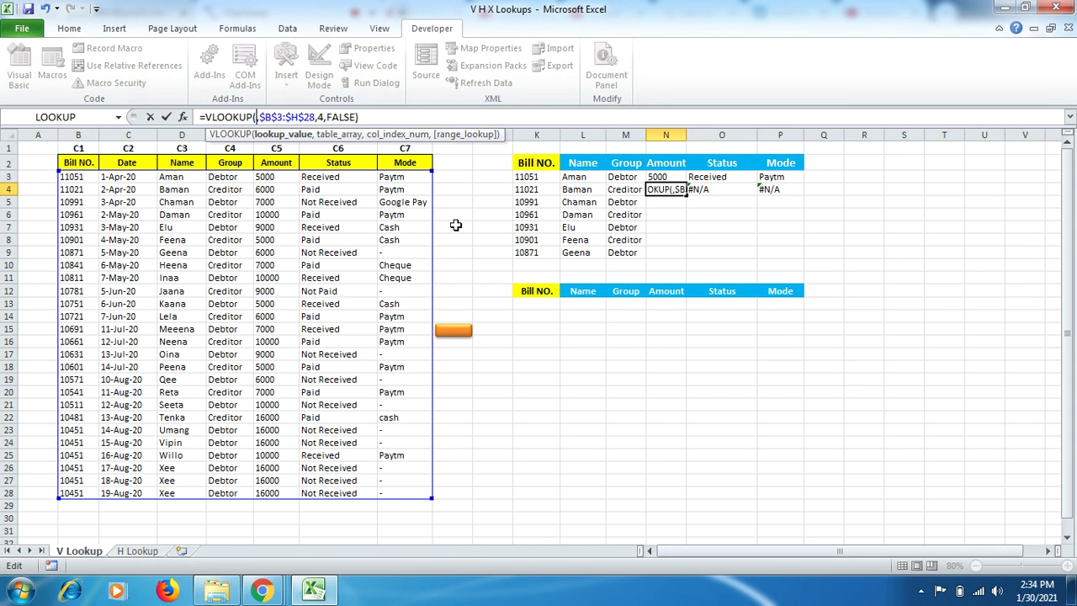
pyautogui.click(538, 190)
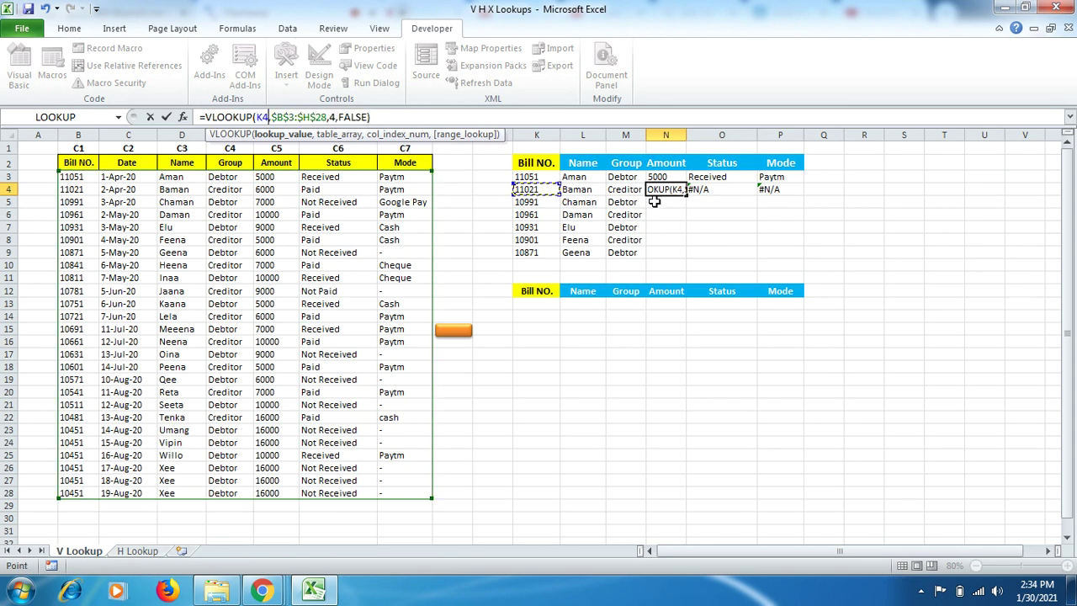
pyautogui.click(335, 117)
pyautogui.press('BackSpace')
pyautogui.write('5')
pyautogui.press('Return')
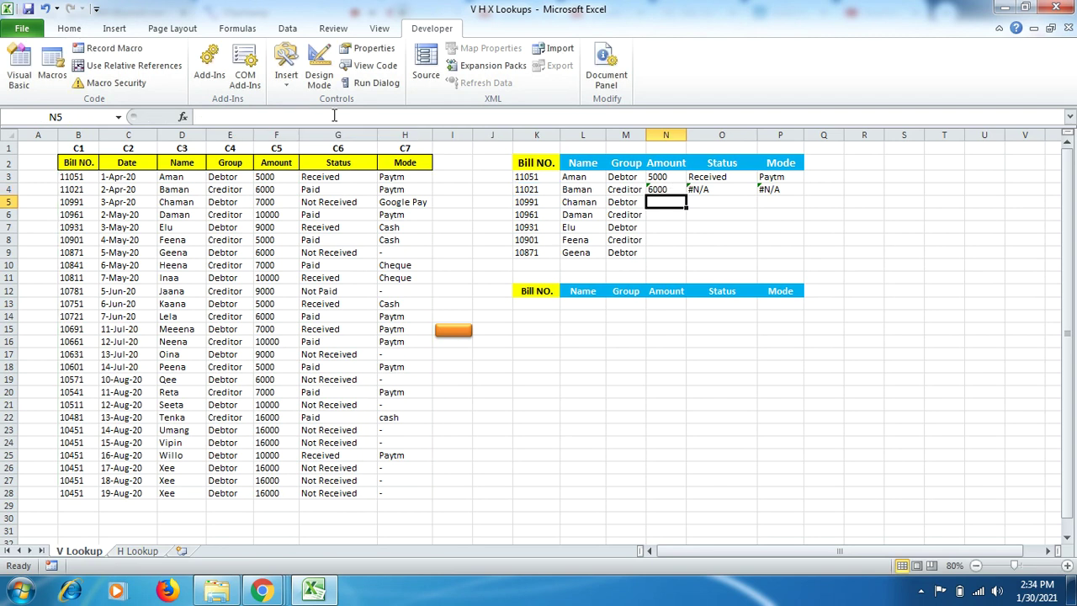
# - Correct the Status formula in O4 to =VLOOKUP(K4,$B$3:$H$28,6,FALSE)
pyautogui.click(691, 189)
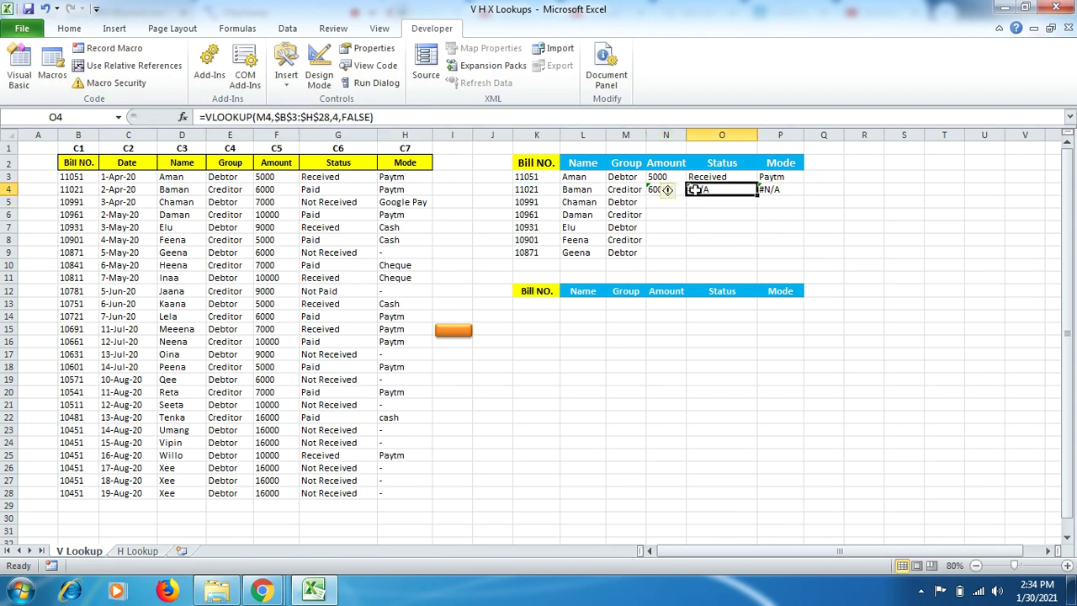
pyautogui.click(272, 116)
pyautogui.press('BackSpace')
pyautogui.press('BackSpace')
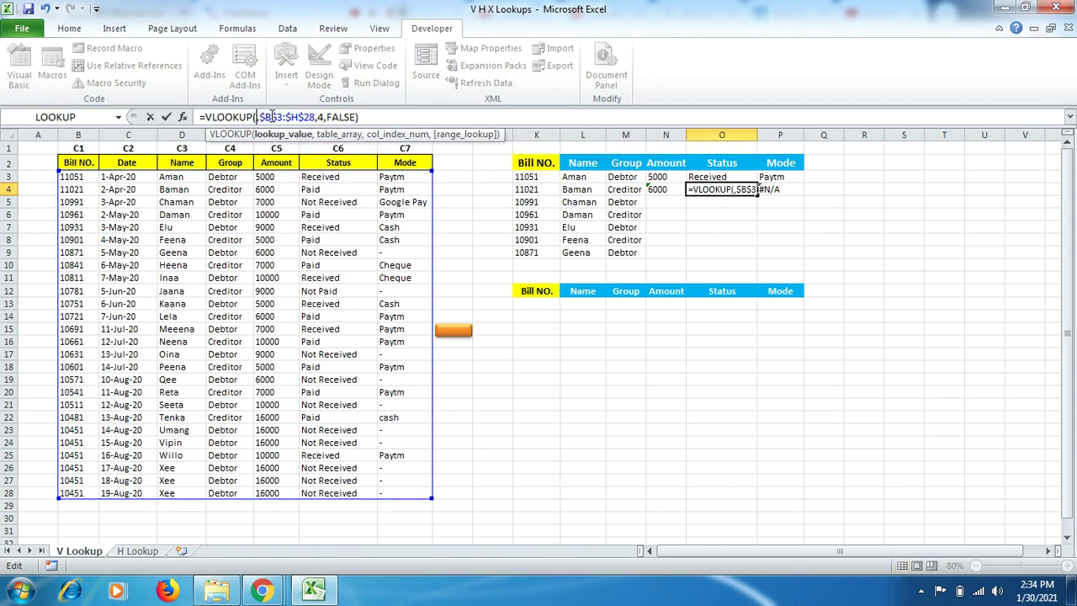
pyautogui.click(530, 190)
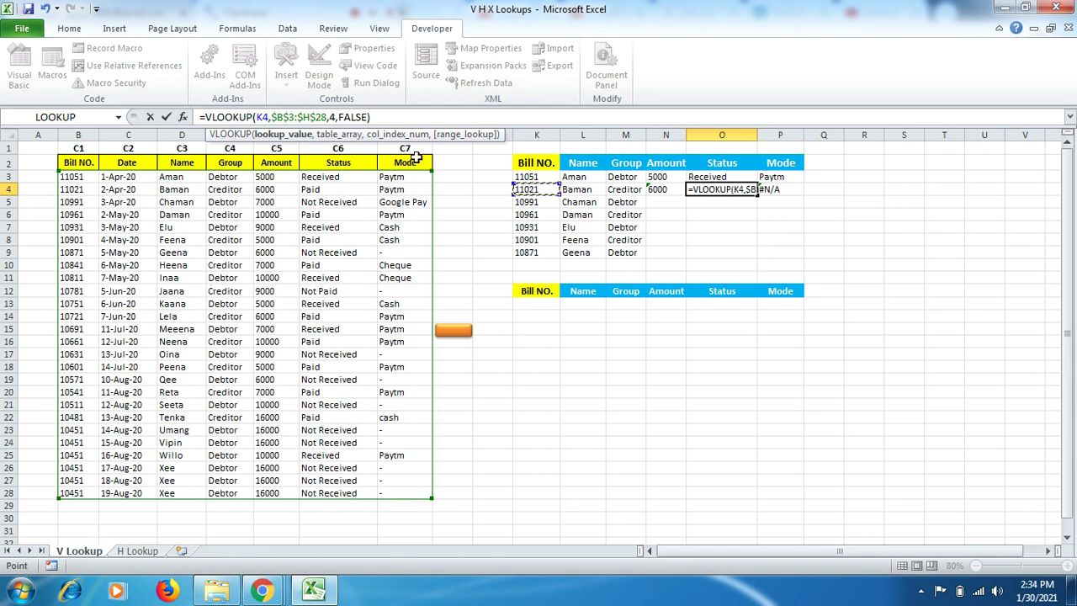
pyautogui.click(335, 117)
pyautogui.press('BackSpace')
pyautogui.write('6')
pyautogui.press('Return')
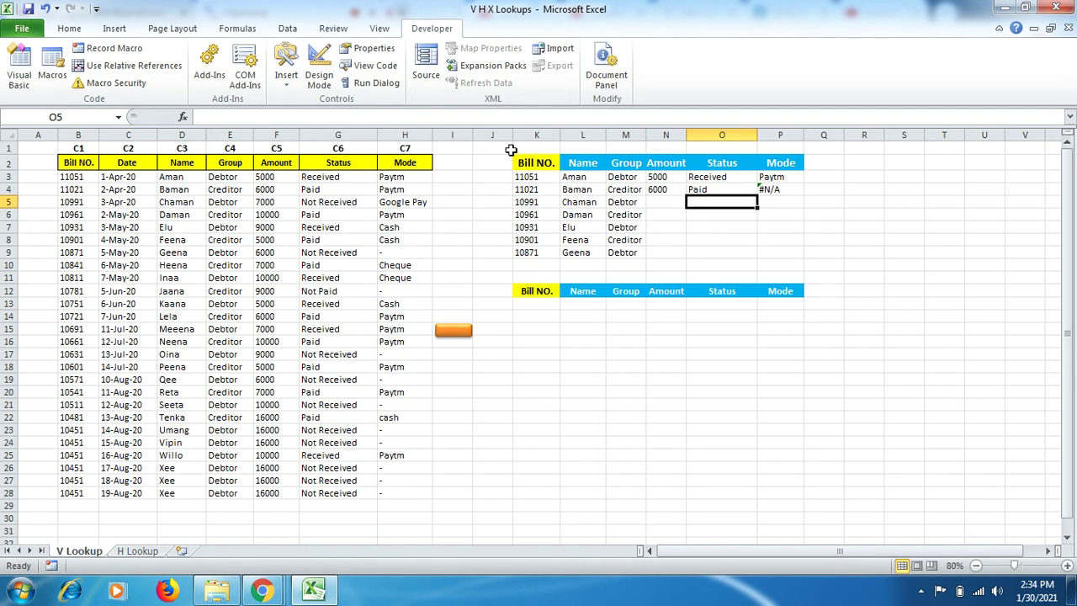
# - Correct the Mode formula in P4 to =VLOOKUP(K4,$B$3:$H$28,7,FALSE) and fill N4:P4 down to row 9
pyautogui.click(780, 190)
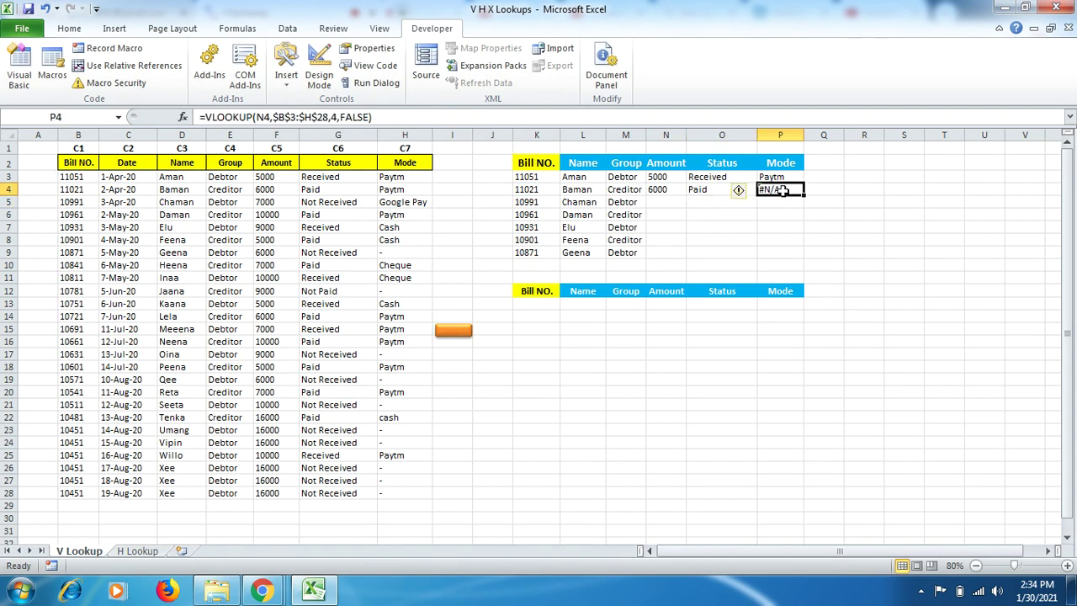
pyautogui.click(336, 117)
pyautogui.press('BackSpace')
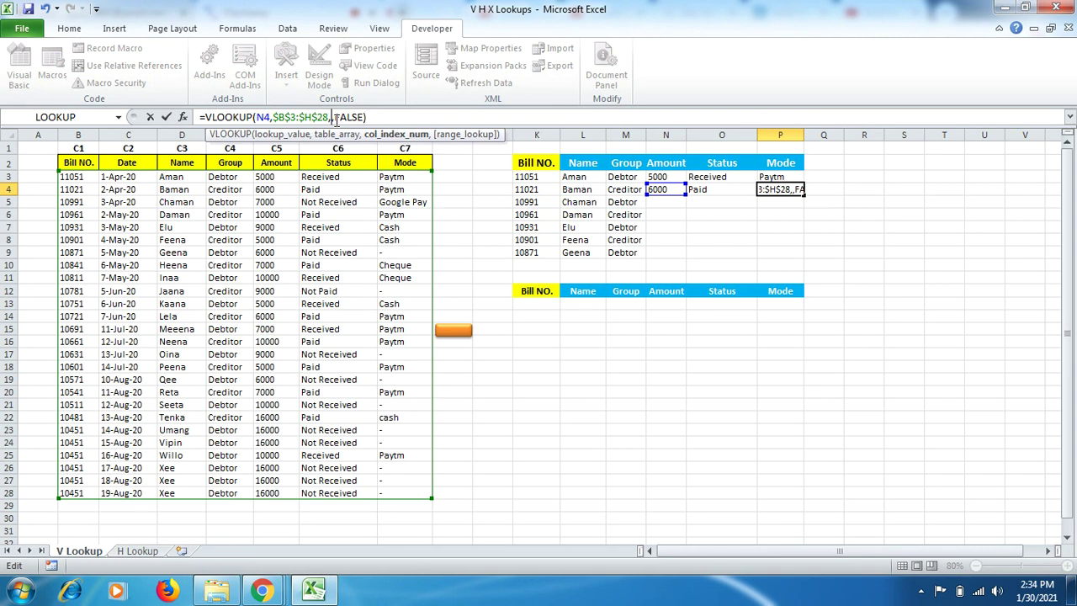
pyautogui.write('7')
pyautogui.click(267, 119)
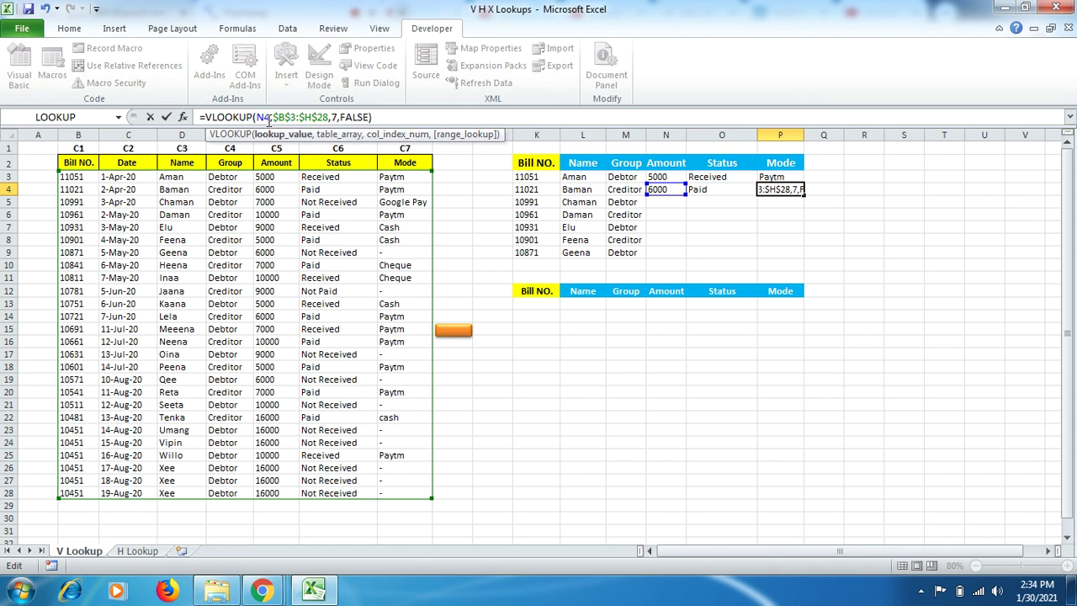
pyautogui.press('BackSpace')
pyautogui.press('BackSpace')
pyautogui.click(528, 190)
pyautogui.press('Return')
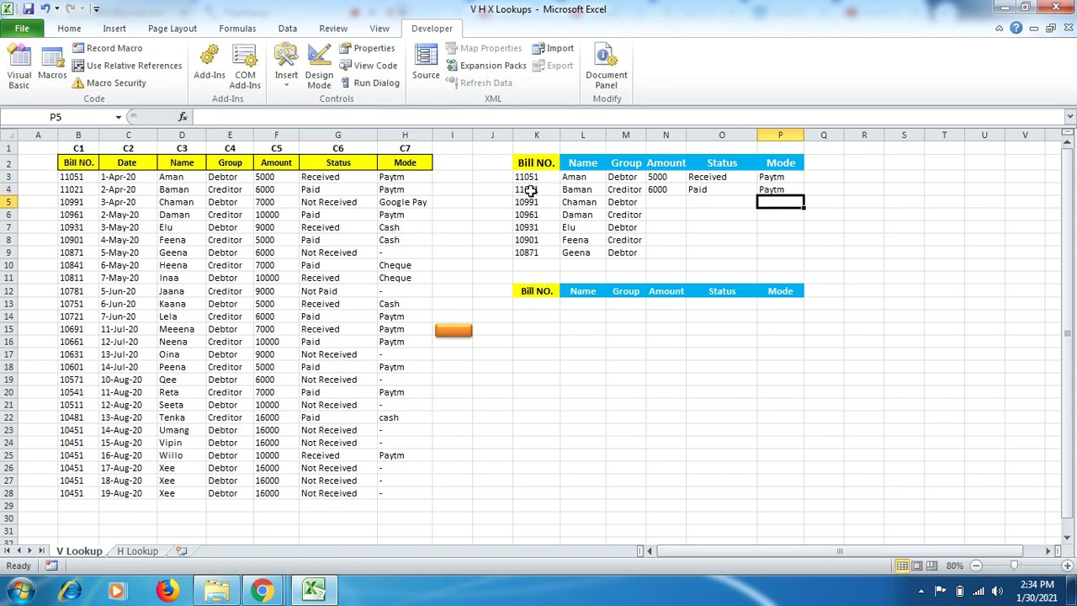
pyautogui.moveTo(656, 191); pyautogui.dragTo(782, 190)
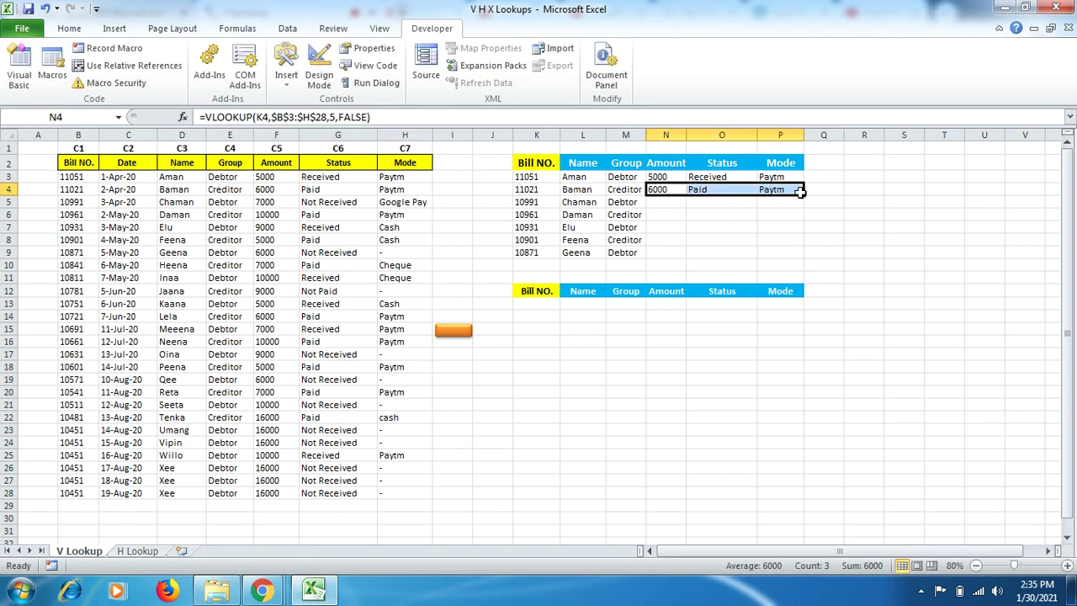
pyautogui.doubleClick(804, 195)
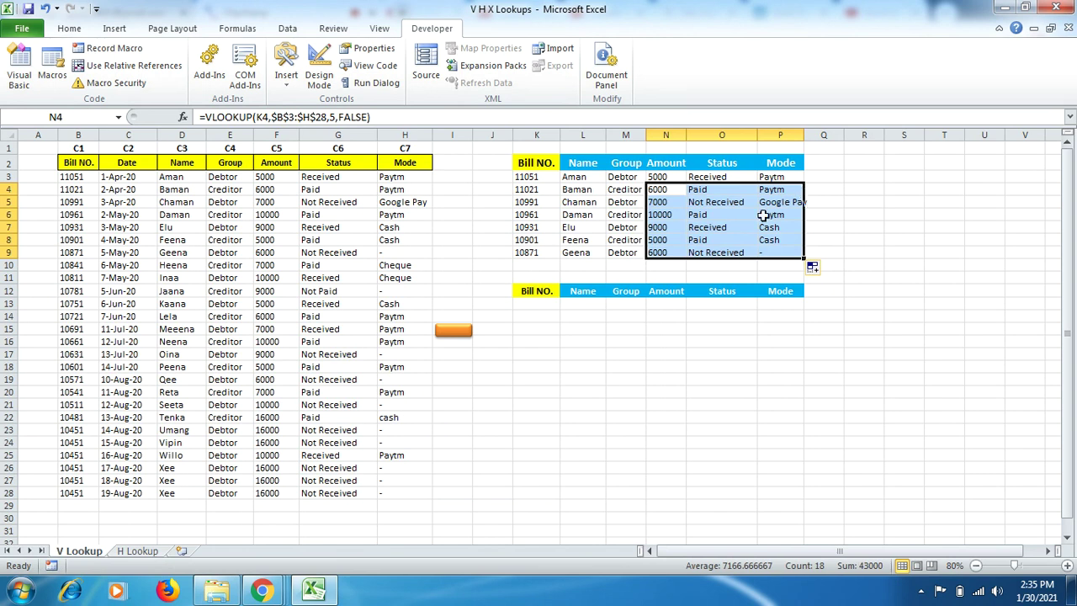
pyautogui.click(529, 303)
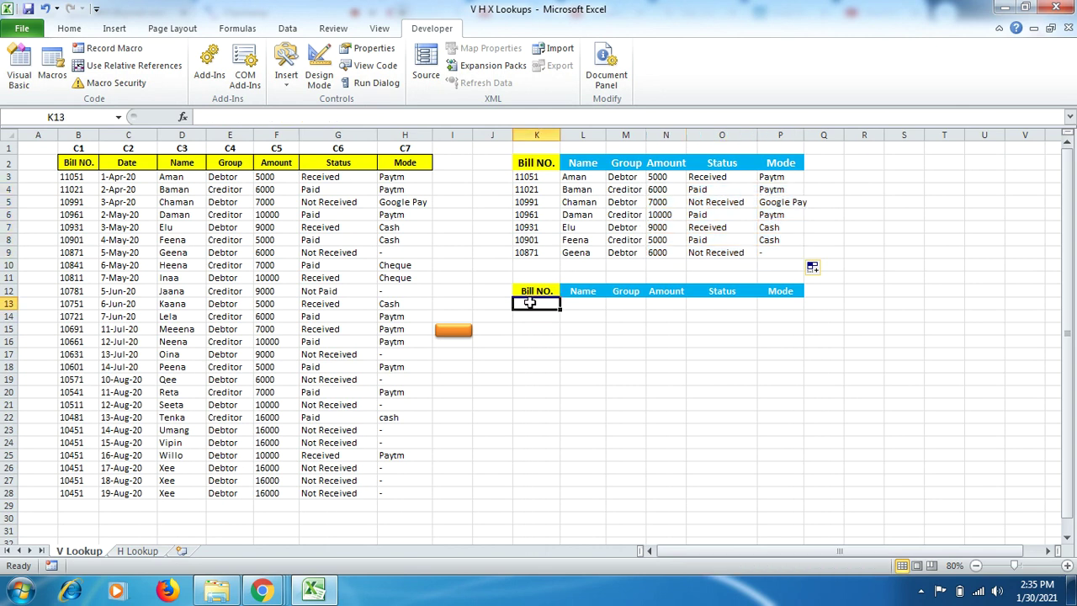
pyautogui.moveTo(540, 177); pyautogui.dragTo(541, 258)
pyautogui.click(538, 303)
pyautogui.click(73, 28)
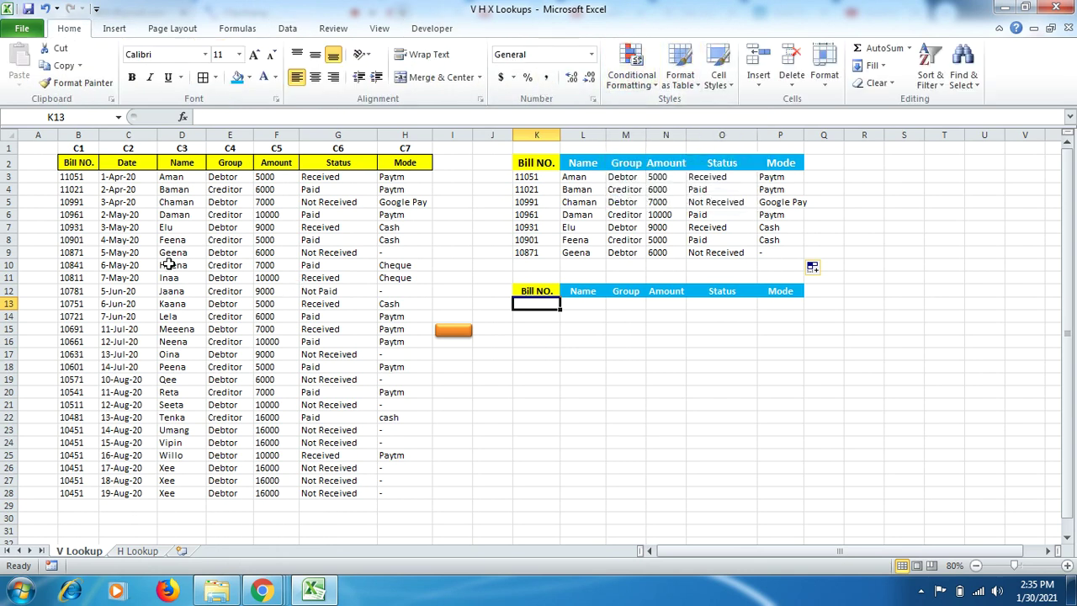
# - Name the bill number cells B3:B28 as Bill and select the range by that name to check it
pyautogui.moveTo(78, 176); pyautogui.dragTo(79, 492)
pyautogui.click(63, 116)
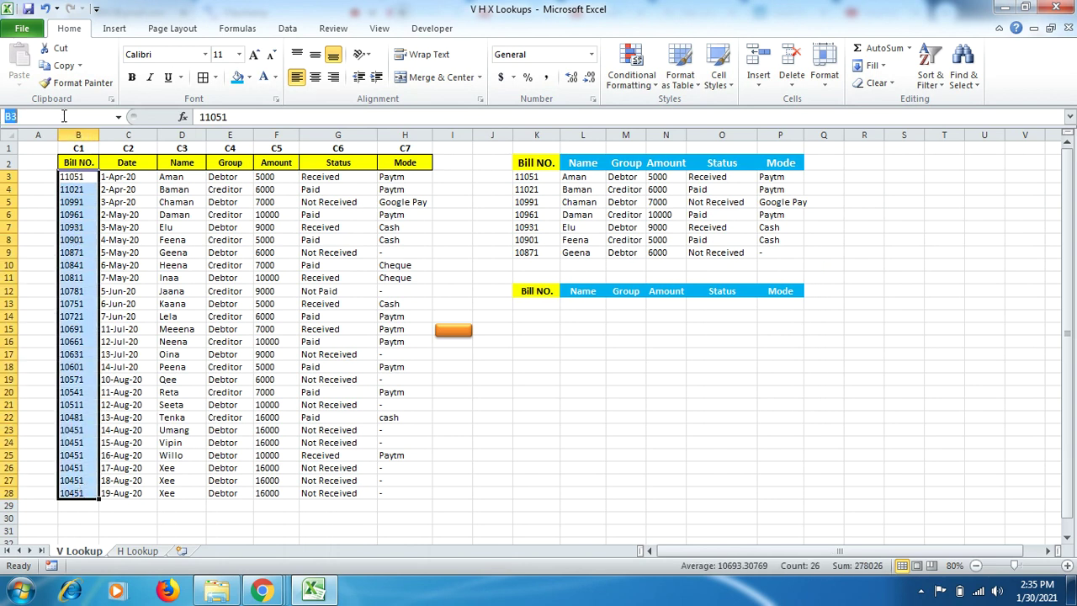
pyautogui.write('B')
pyautogui.press('Return')
pyautogui.click(175, 254)
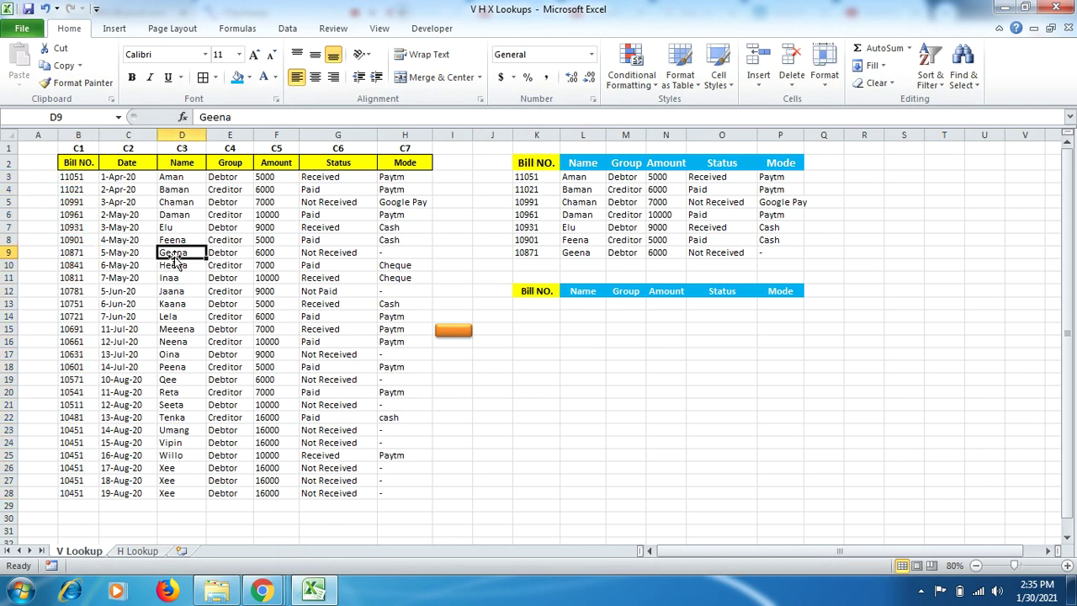
pyautogui.click(120, 120)
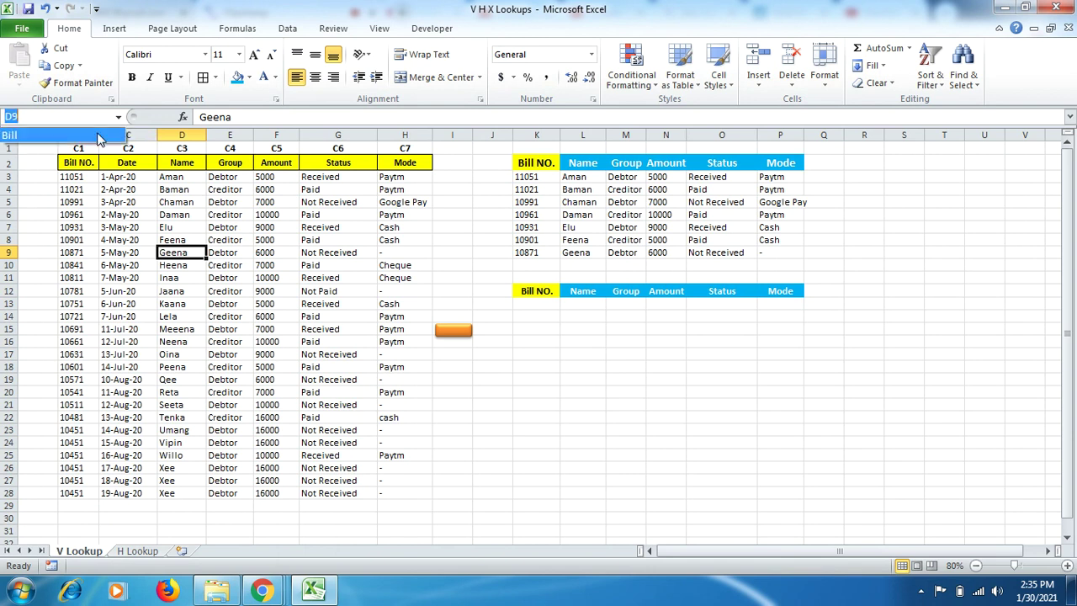
pyautogui.click(98, 138)
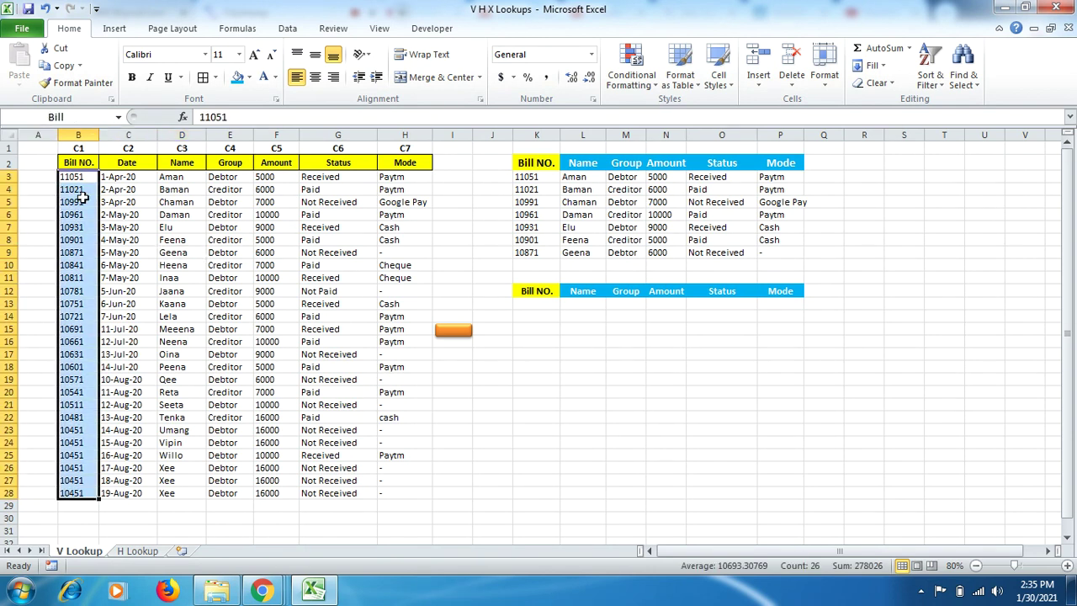
# - Add list data validation with the source =Bill to cell K13 and browse its drop-down list
pyautogui.click(537, 302)
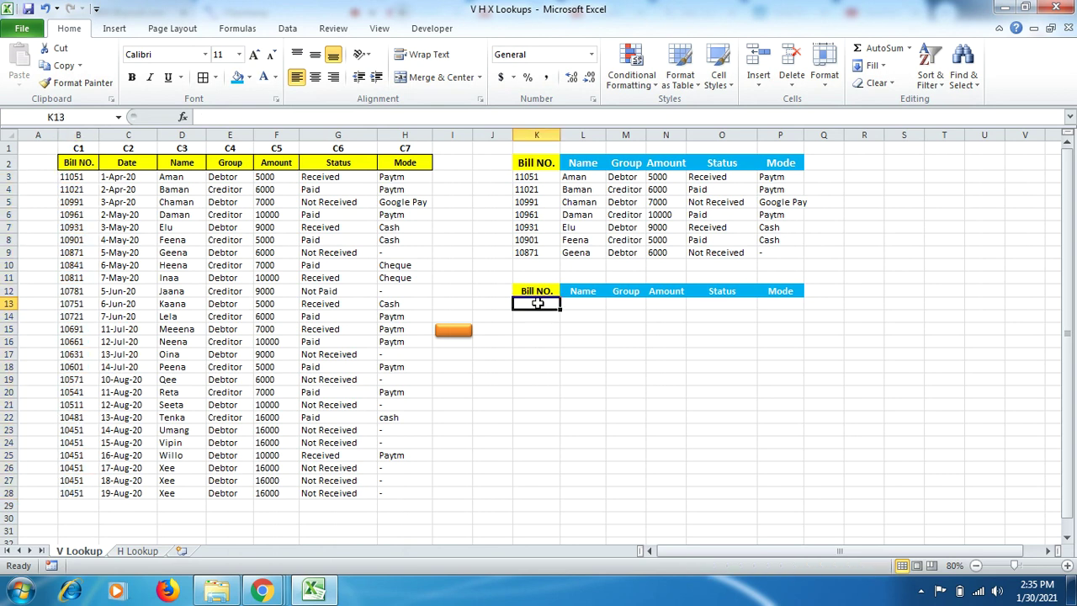
pyautogui.click(284, 28)
pyautogui.click(620, 85)
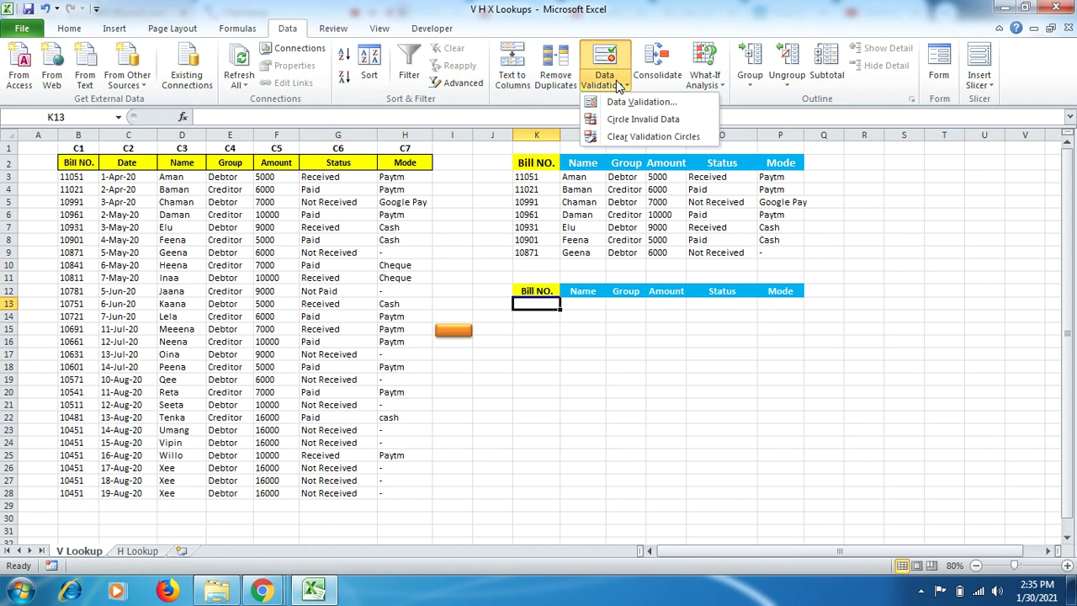
pyautogui.click(626, 102)
pyautogui.click(645, 360)
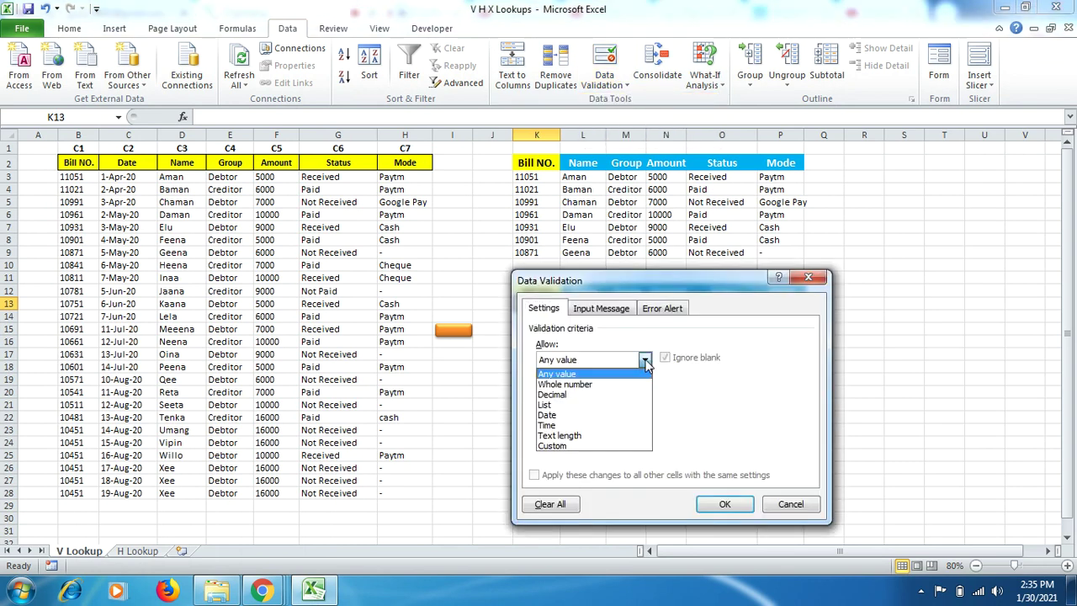
pyautogui.click(556, 404)
pyautogui.click(561, 424)
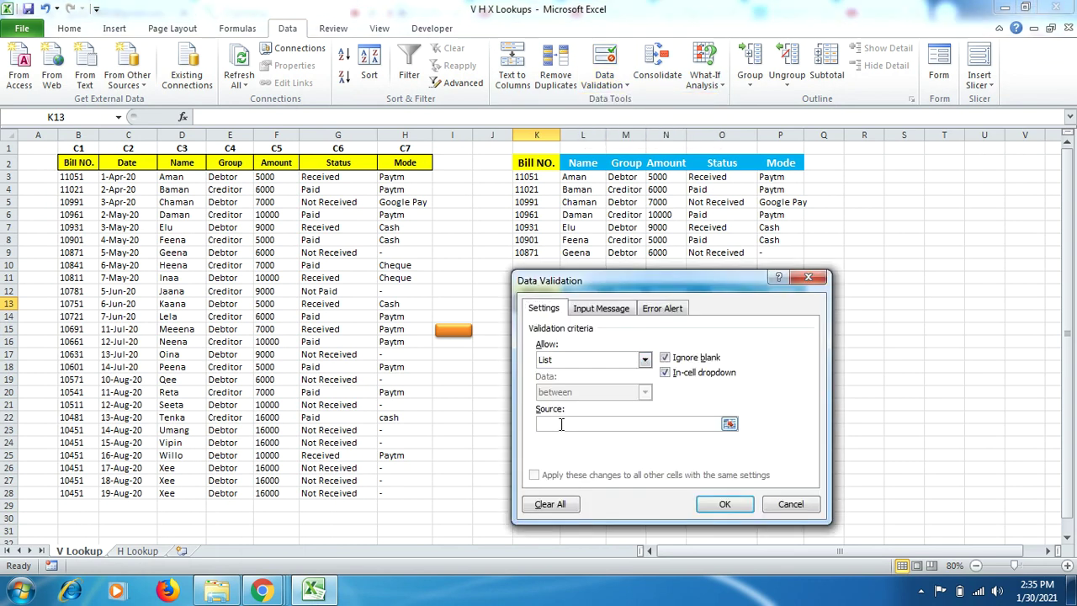
pyautogui.write('=Bill')
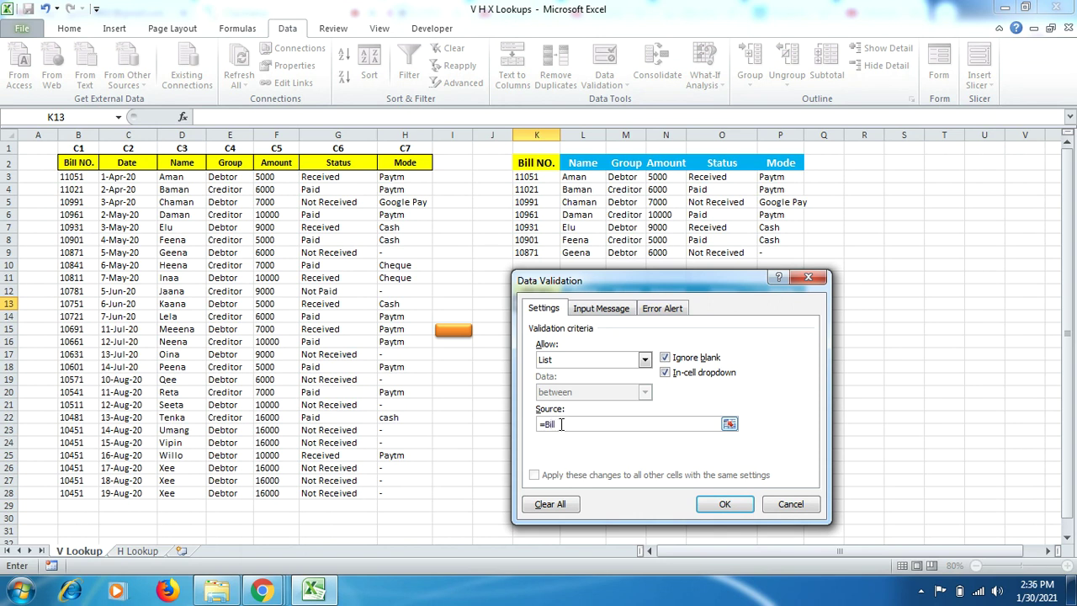
pyautogui.press('Return')
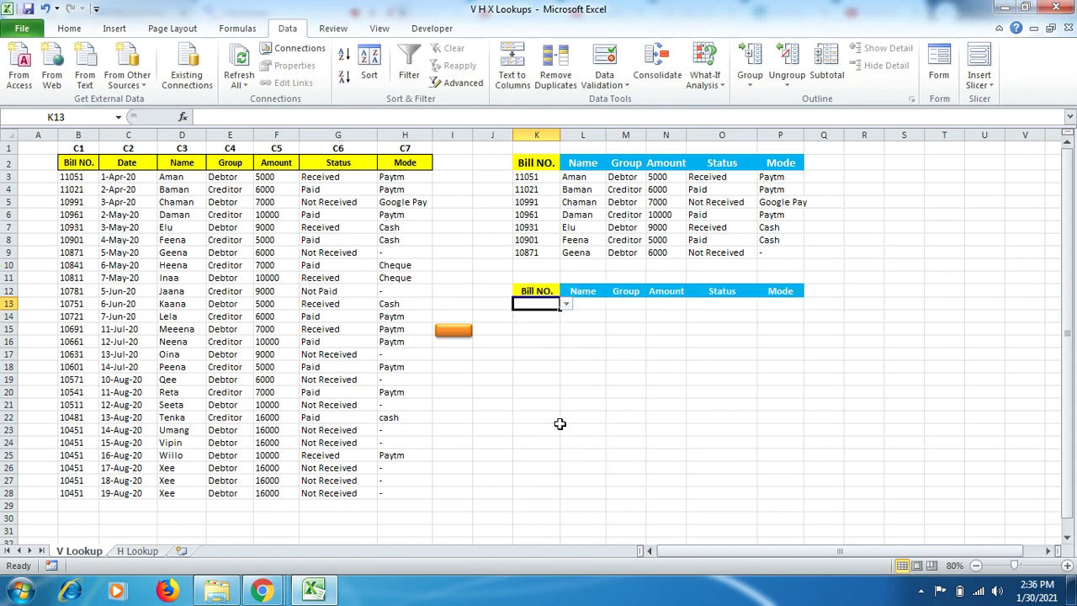
pyautogui.click(567, 303)
pyautogui.moveTo(569, 332); pyautogui.dragTo(567, 362)
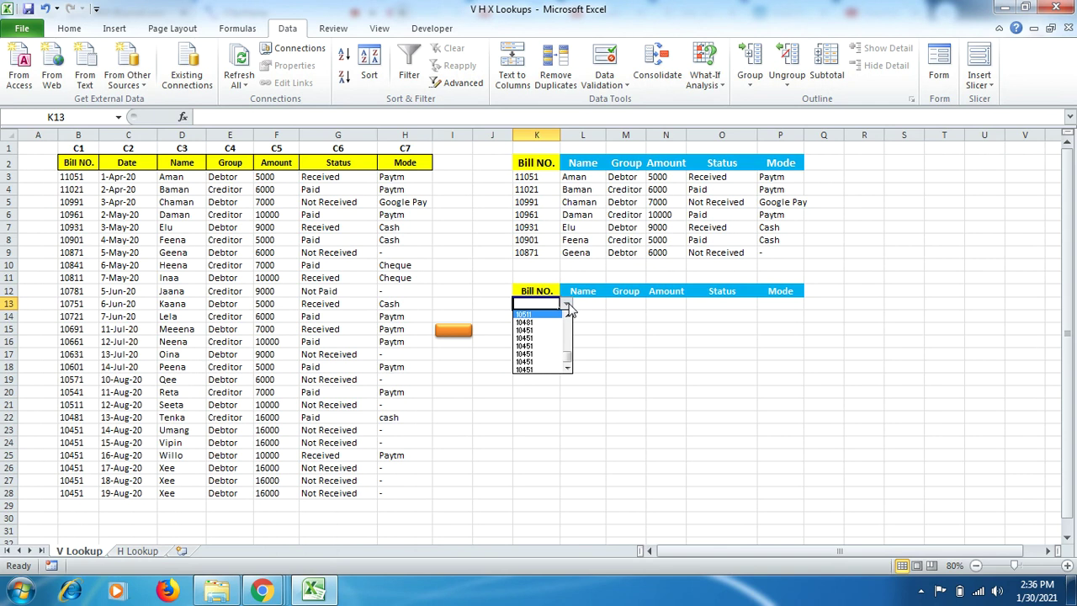
pyautogui.press('Escape')
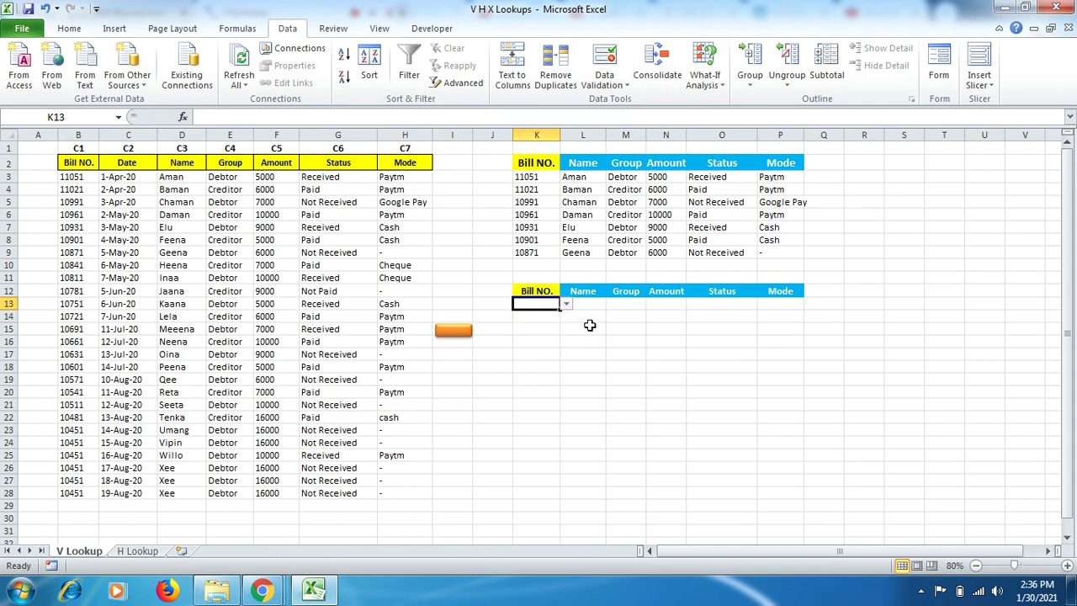
# - Look up the Name for the bill number in K13 by entering =VLOOKUP(K13,B3:H28,3,FALSE) in cell L13
pyautogui.click(586, 303)
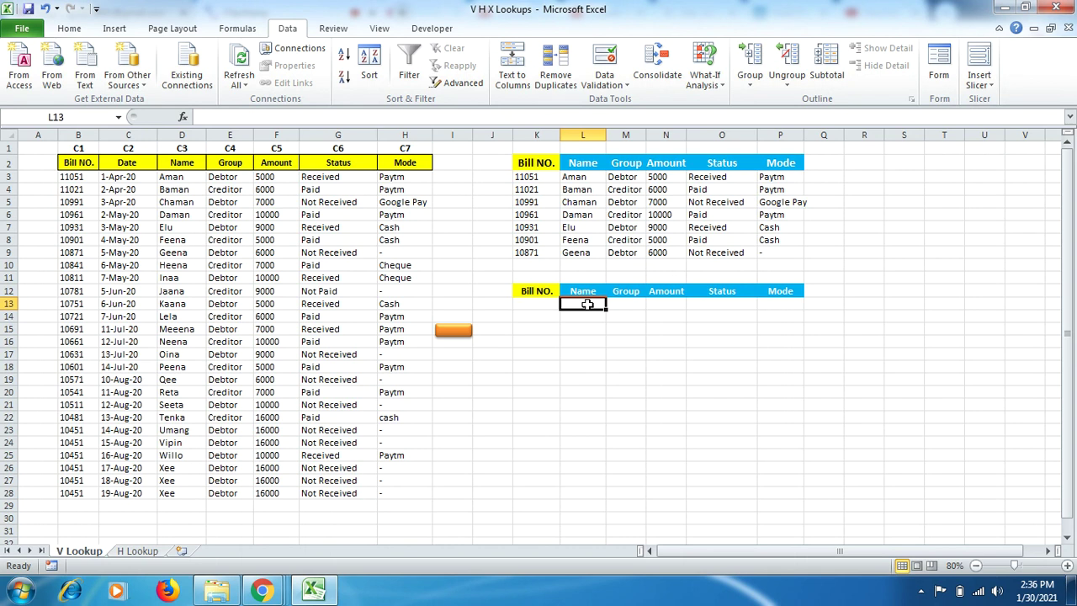
pyautogui.write('=vloo')
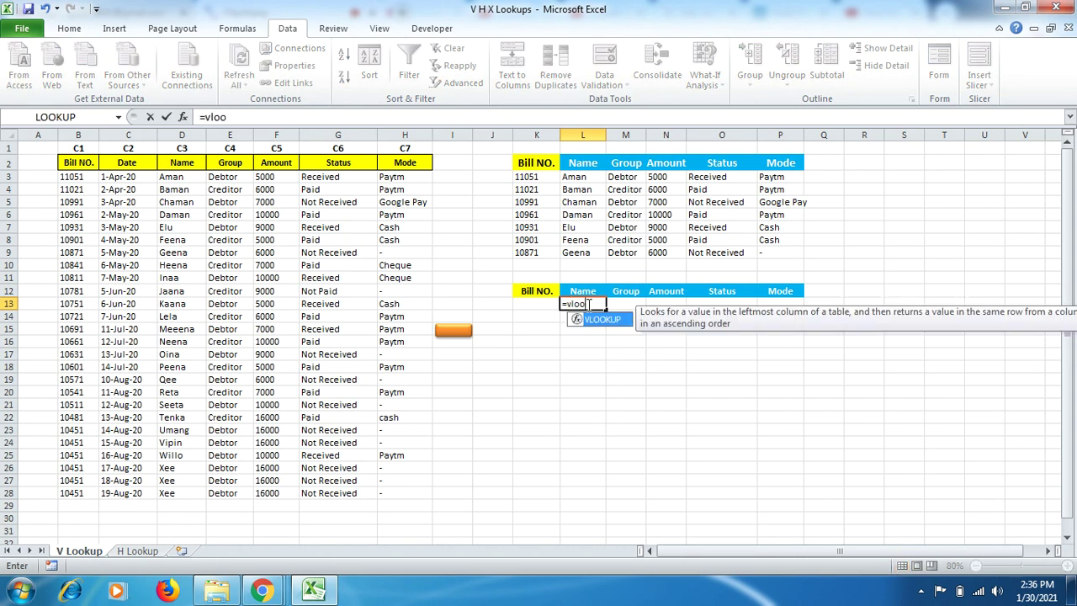
pyautogui.doubleClick(594, 319)
pyautogui.click(535, 304)
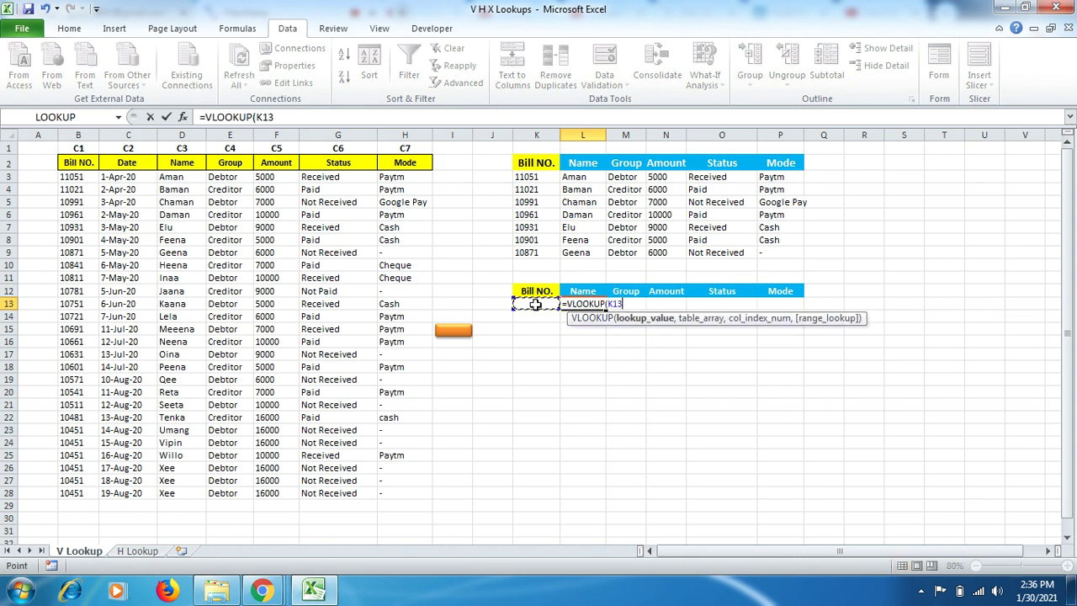
pyautogui.write(',')
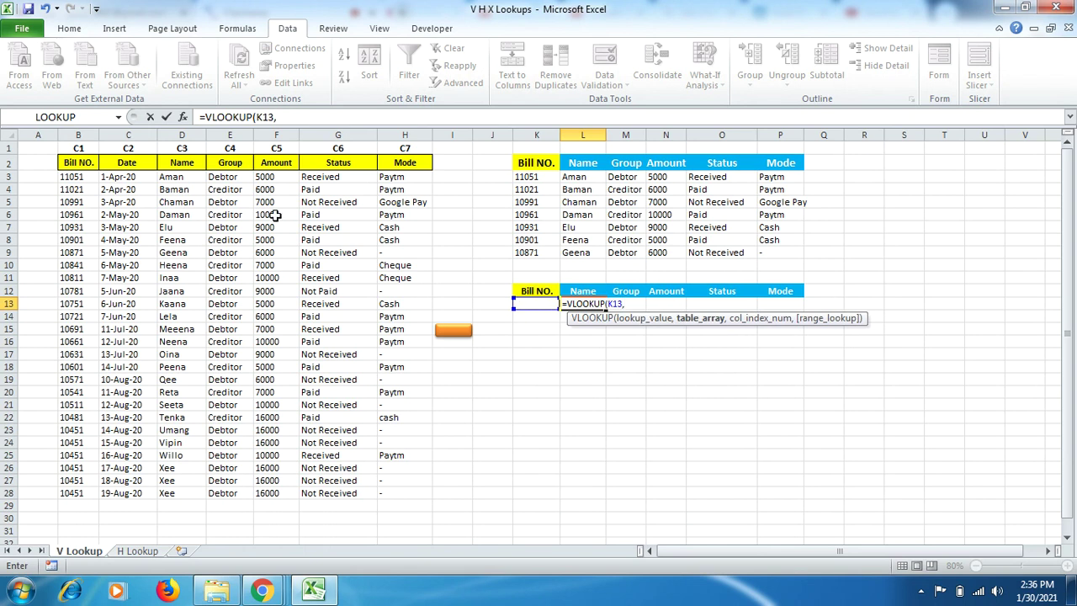
pyautogui.moveTo(78, 182); pyautogui.dragTo(387, 492)
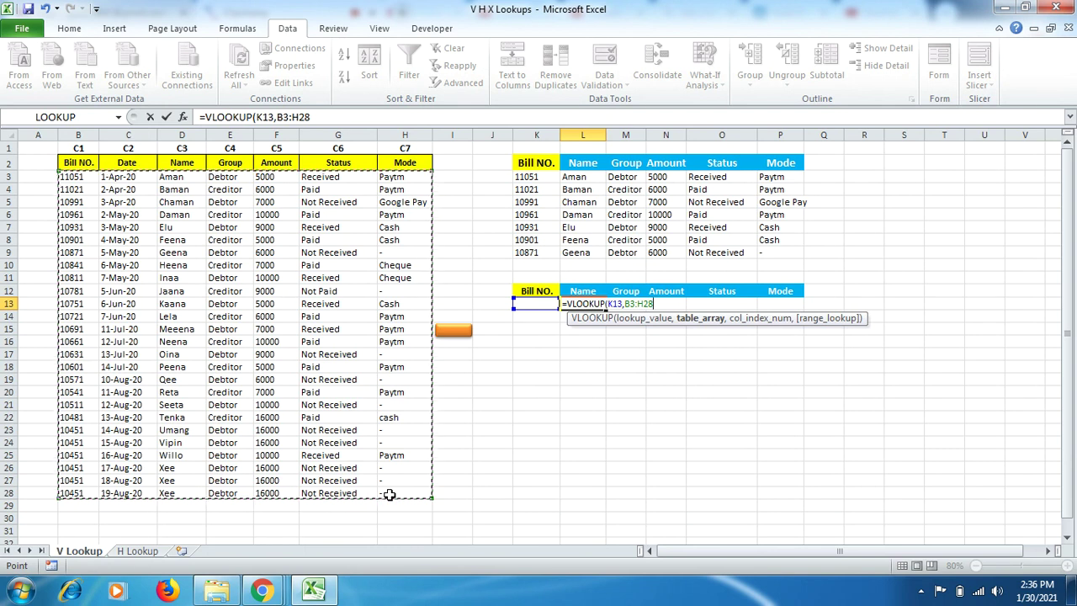
pyautogui.write(',')
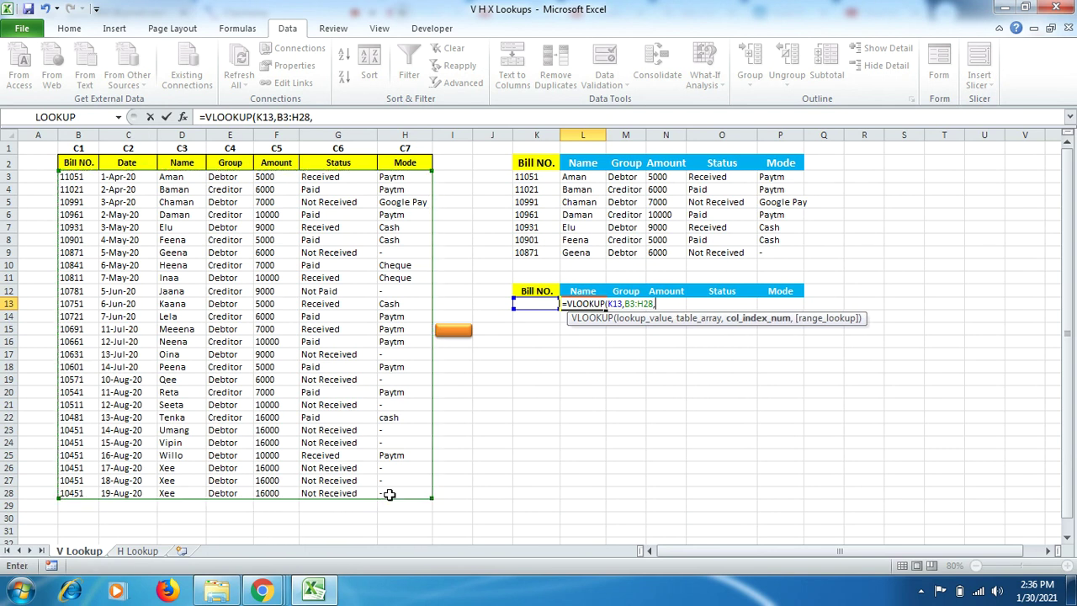
pyautogui.write('3,')
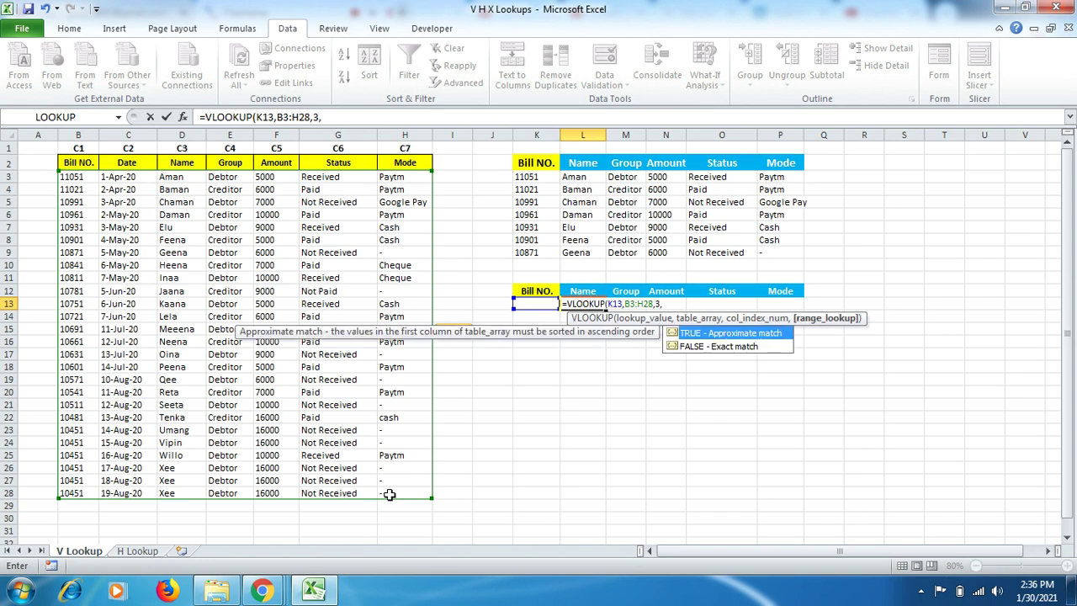
pyautogui.doubleClick(693, 347)
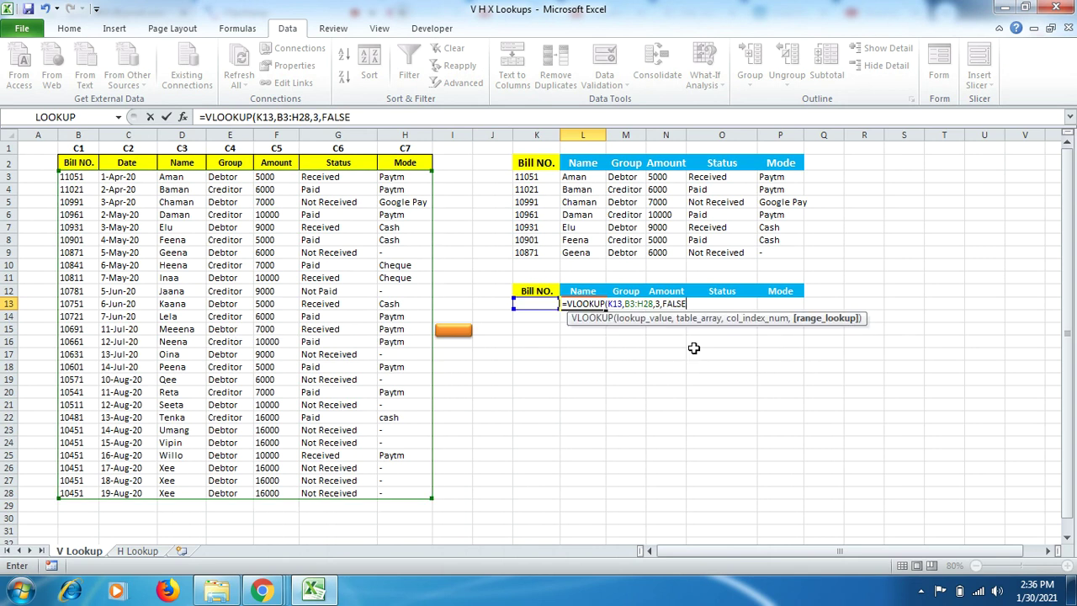
pyautogui.press('Return')
# - Choose the first bill number from the drop-down list in K13
pyautogui.click(540, 304)
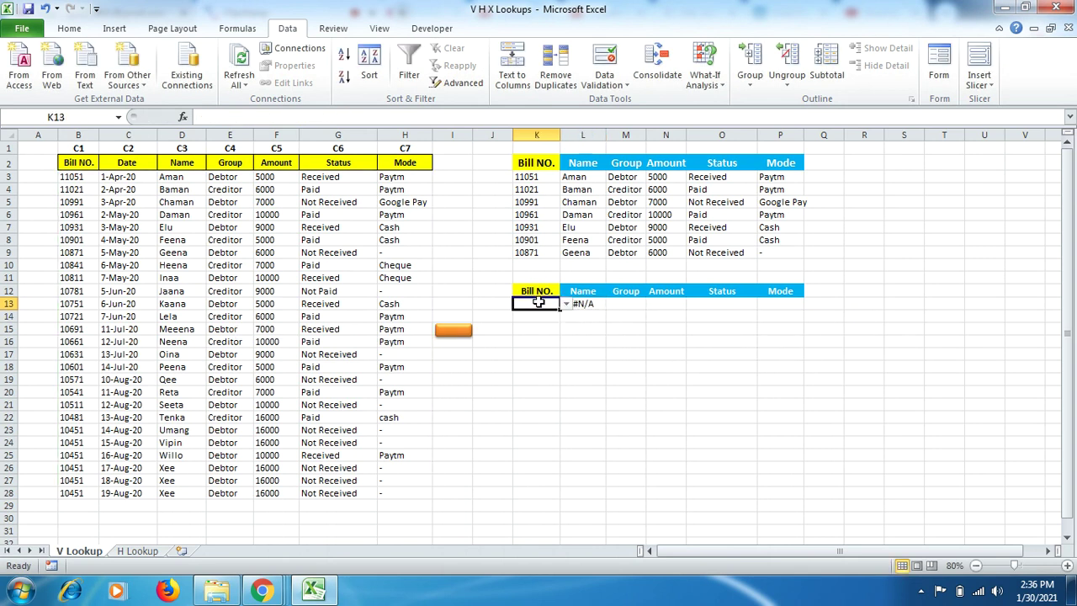
pyautogui.click(566, 304)
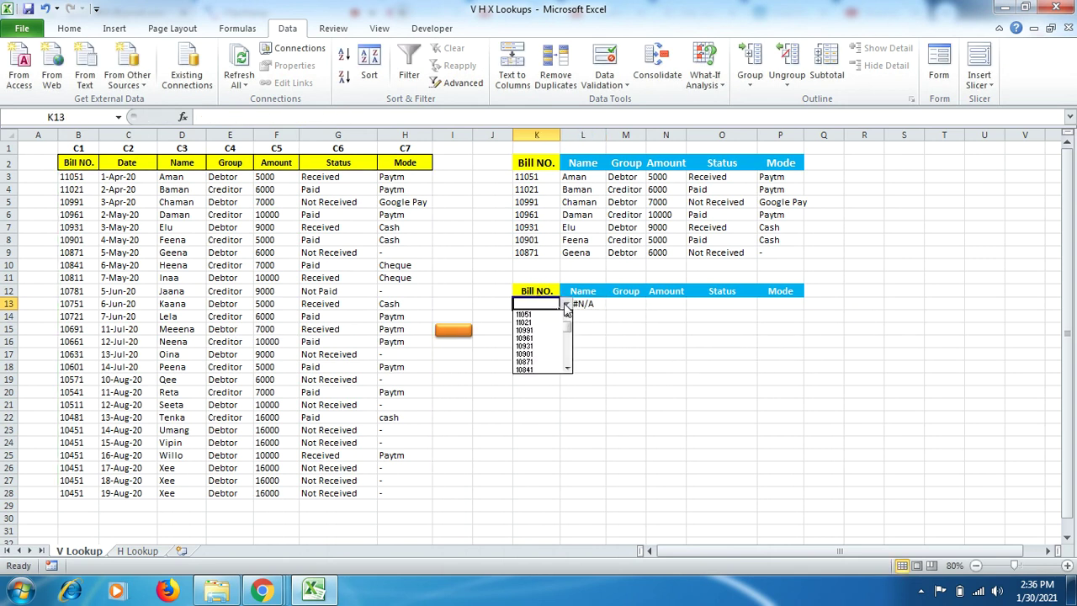
pyautogui.click(547, 315)
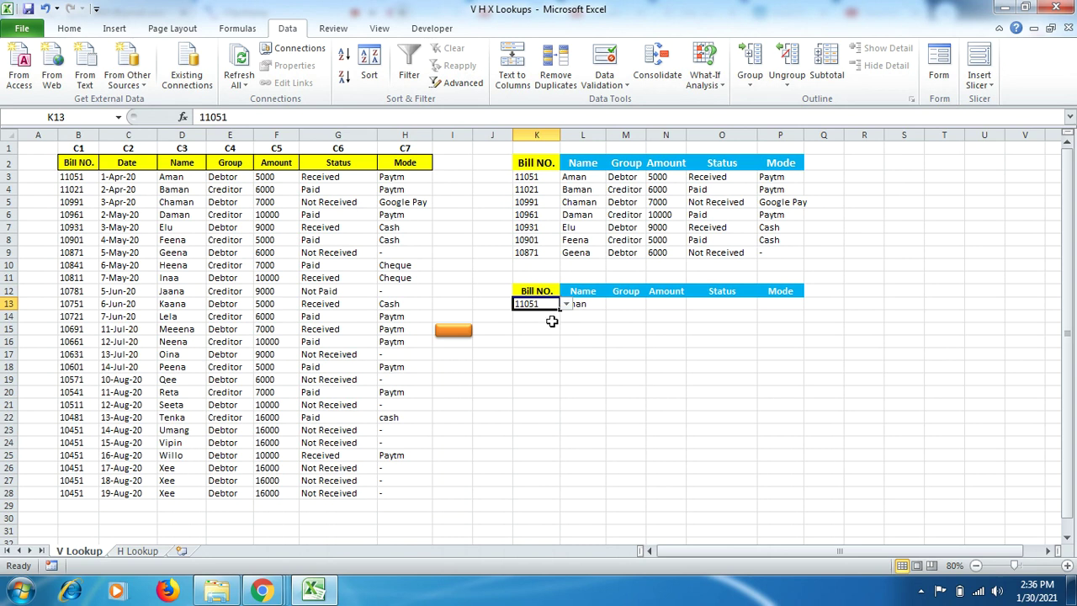
# - Choose the row 7 bill number from the drop-down list in K13 and widen column K
pyautogui.click(597, 339)
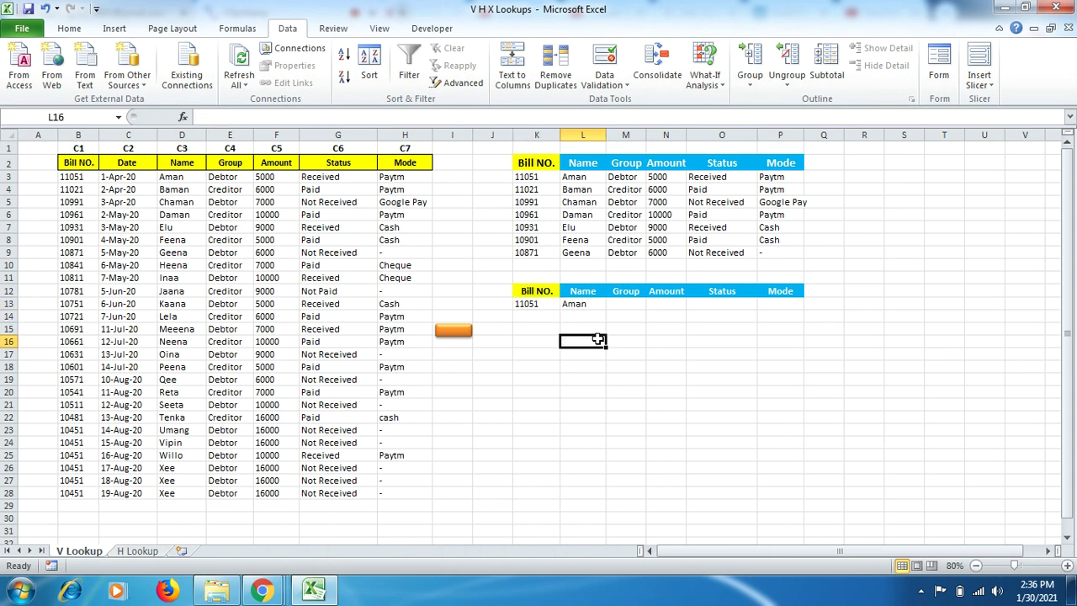
pyautogui.click(547, 307)
pyautogui.click(567, 304)
pyautogui.click(542, 351)
pyautogui.click(591, 345)
pyautogui.moveTo(560, 135); pyautogui.dragTo(590, 138)
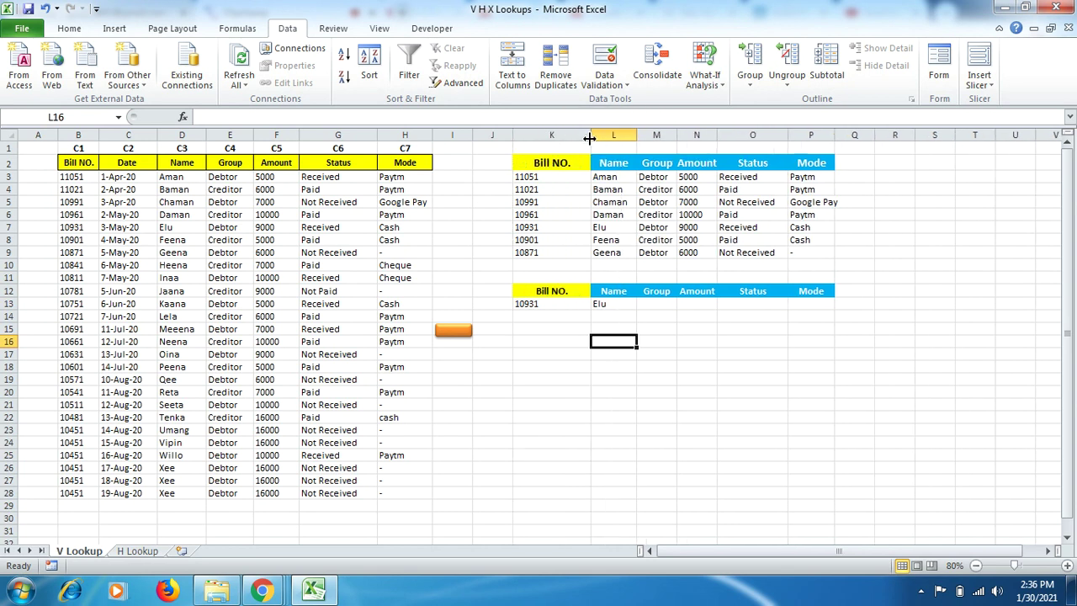
# - Make the table range in L13's VLOOKUP absolute as $B$3:$H$28 and fill the formula across to P13
pyautogui.click(626, 304)
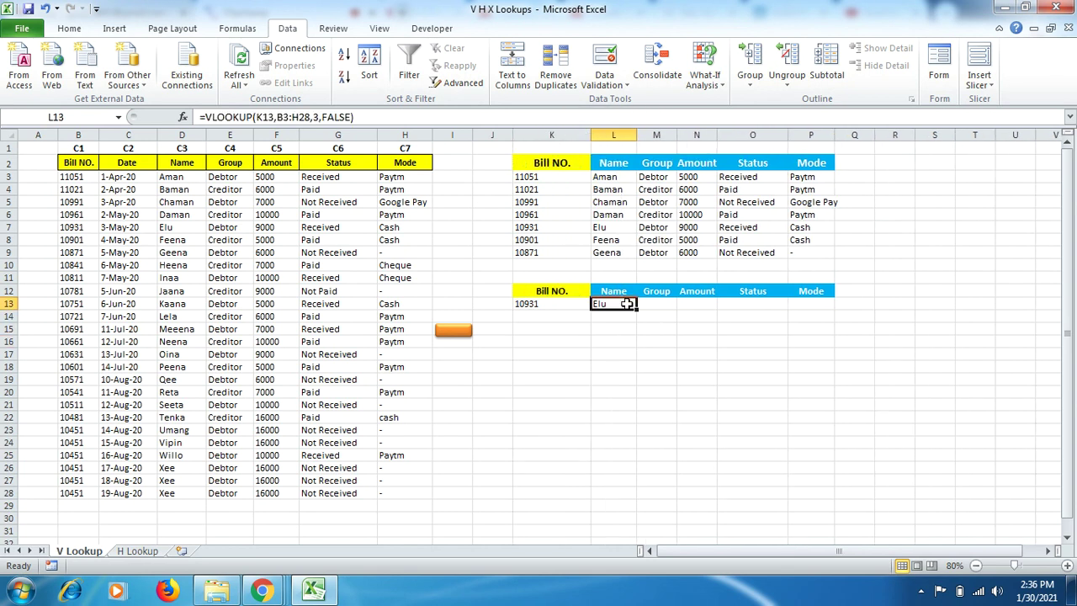
pyautogui.moveTo(636, 309)
pyautogui.mouseDown()
pyautogui.moveTo(774, 307)
pyautogui.moveTo(625, 307)
pyautogui.mouseUp()
pyautogui.click(279, 117)
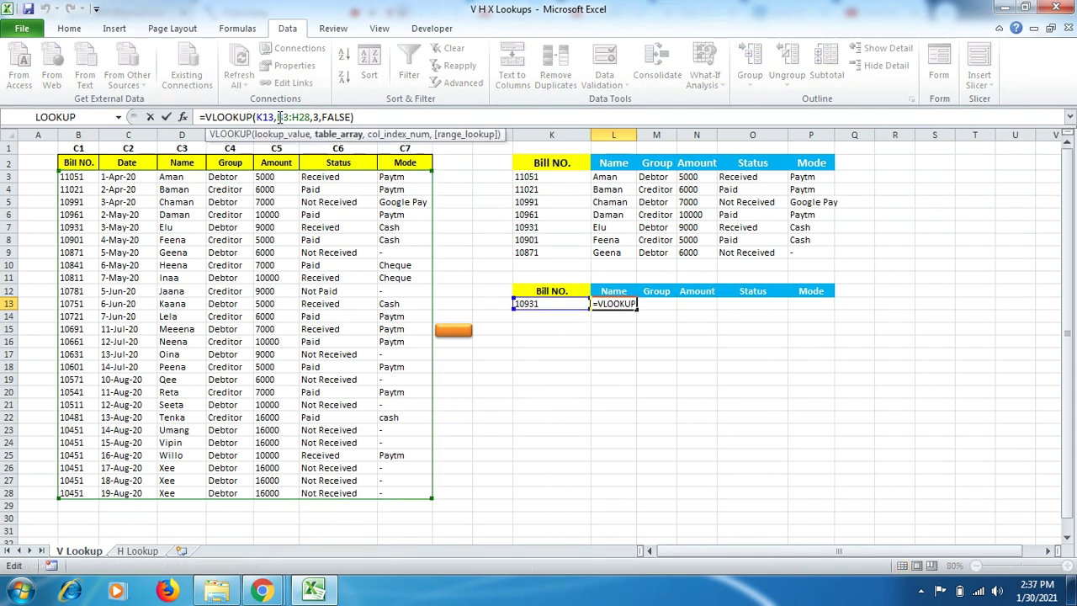
pyautogui.write('$')
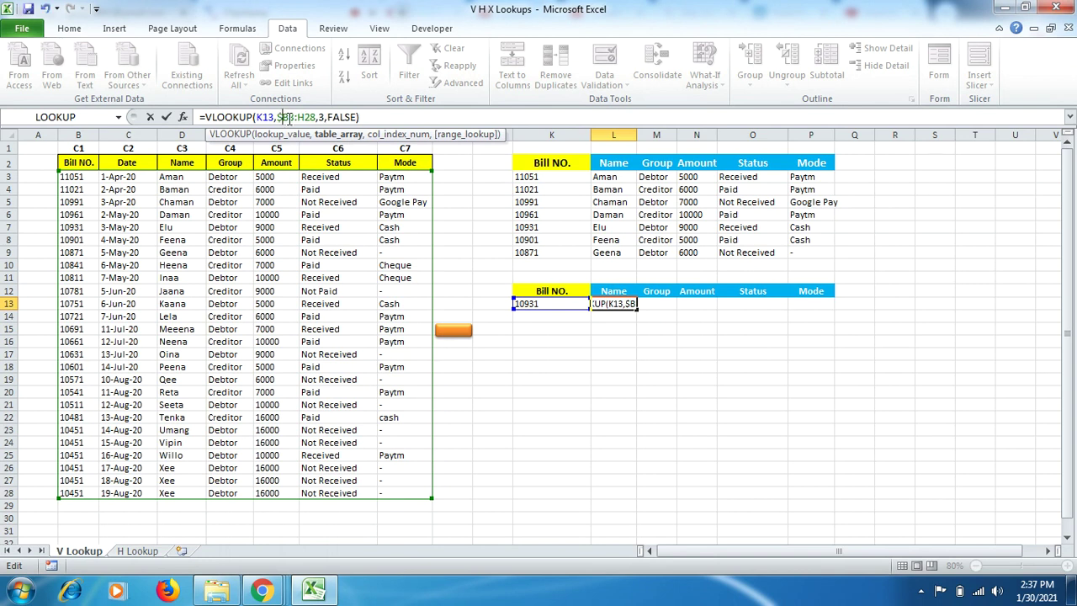
pyautogui.click(289, 117)
pyautogui.write('$')
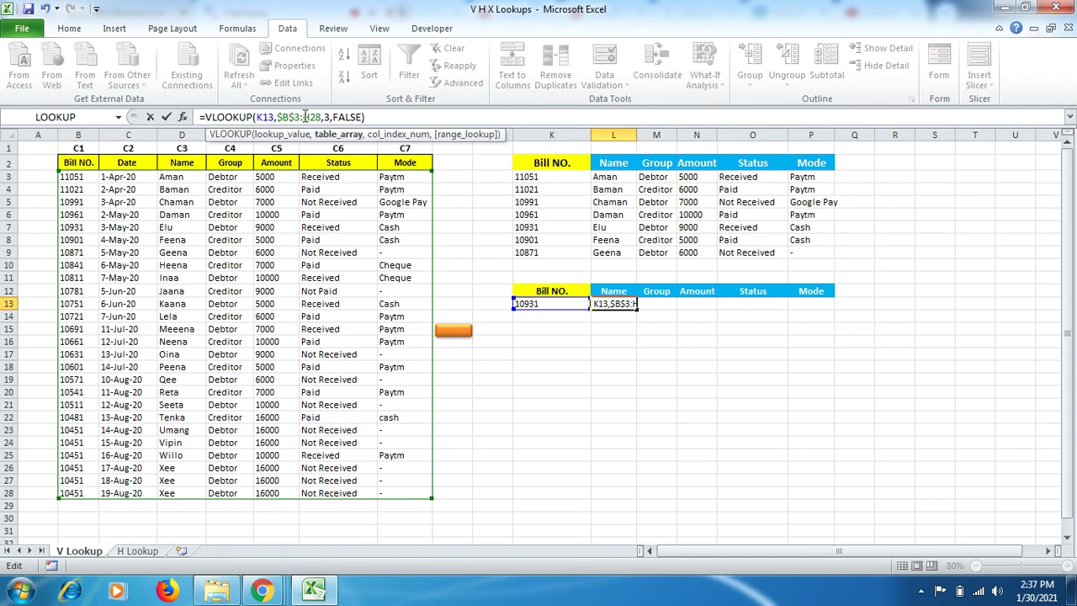
pyautogui.click(305, 117)
pyautogui.write('$')
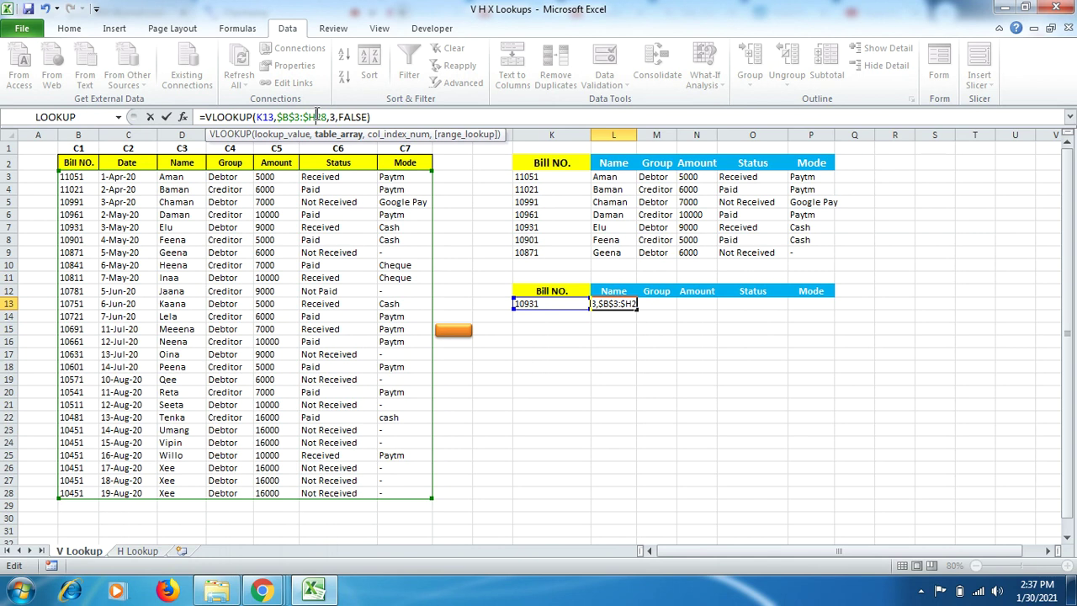
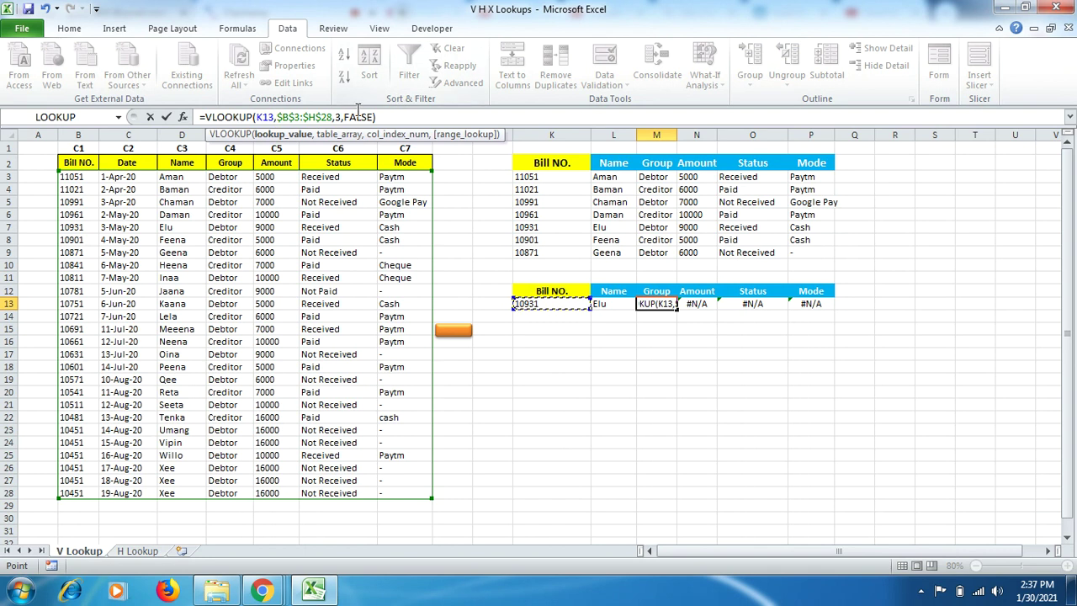
# - Change the Group formula in M13 to =VLOOKUP(K13,$B$3:$H$28,4,FALSE)
pyautogui.click(340, 117)
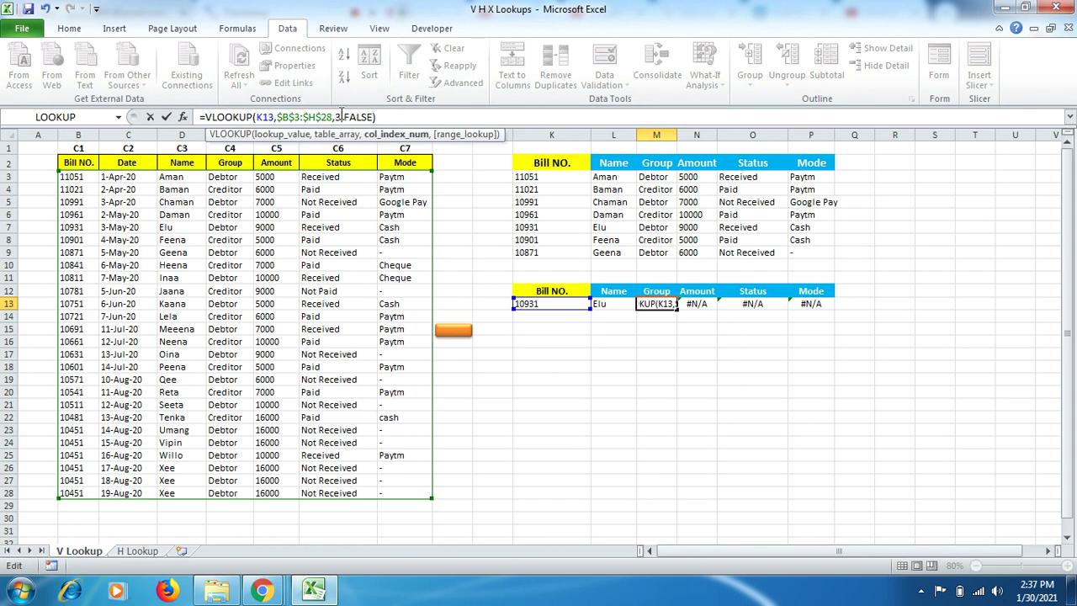
pyautogui.press('BackSpace')
pyautogui.write('4')
pyautogui.press('Return')
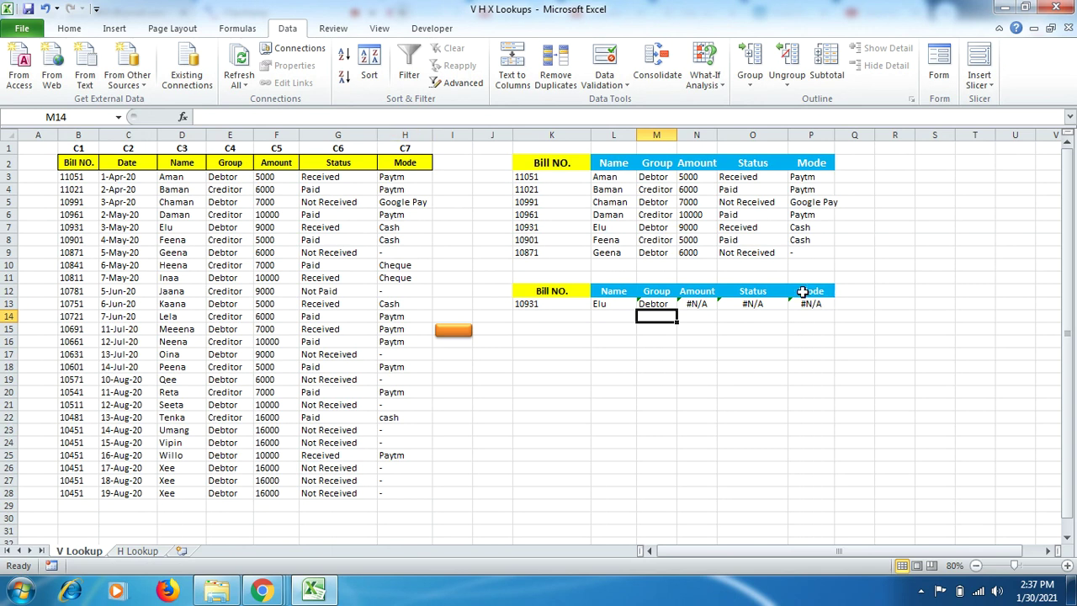
# - Change the Amount formula in N13 to look up K13 and return column 5 of $B$3:$H$28
pyautogui.click(691, 302)
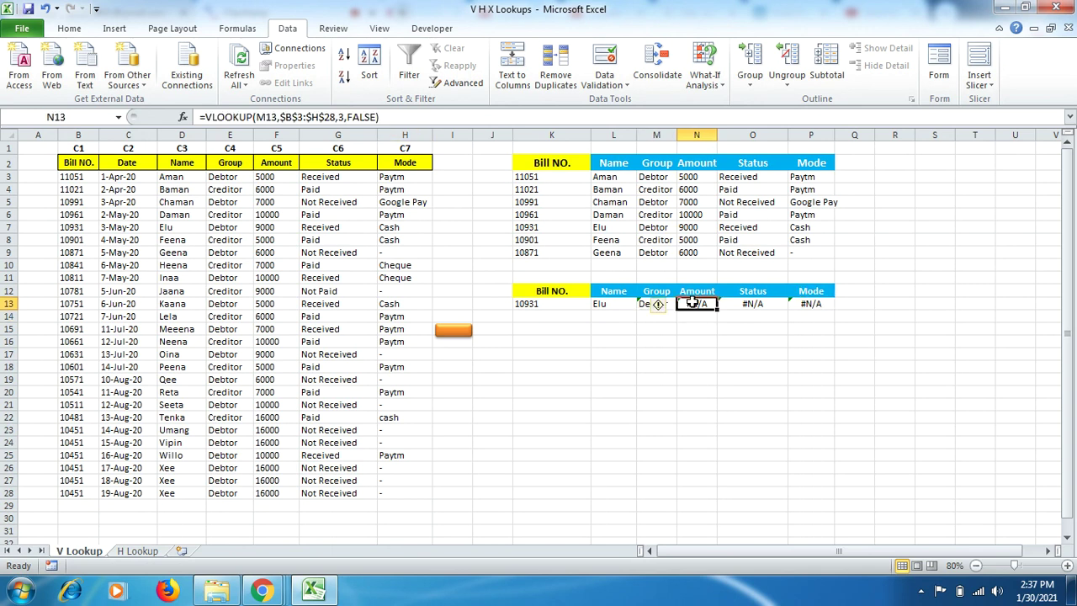
pyautogui.click(277, 118)
pyautogui.press('BackSpace')
pyautogui.press('BackSpace')
pyautogui.press('BackSpace')
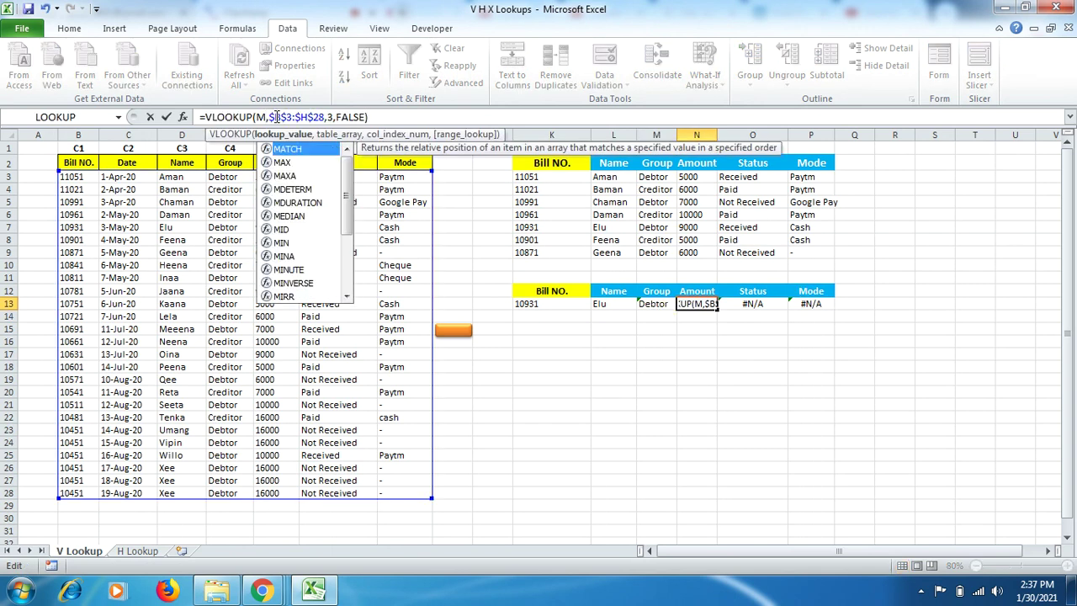
pyautogui.click(545, 304)
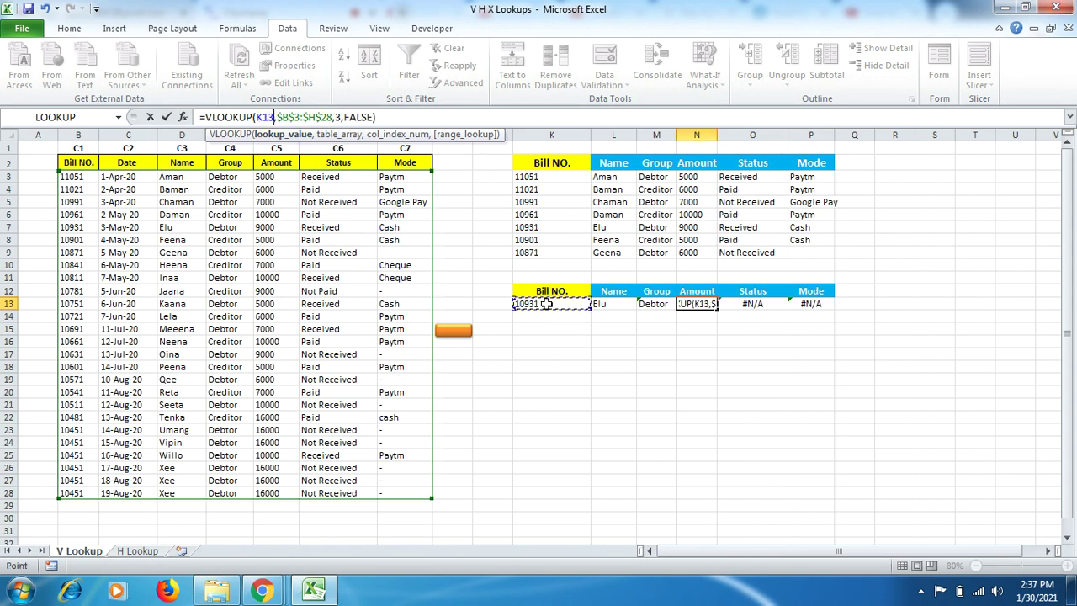
pyautogui.click(341, 117)
pyautogui.press('BackSpace')
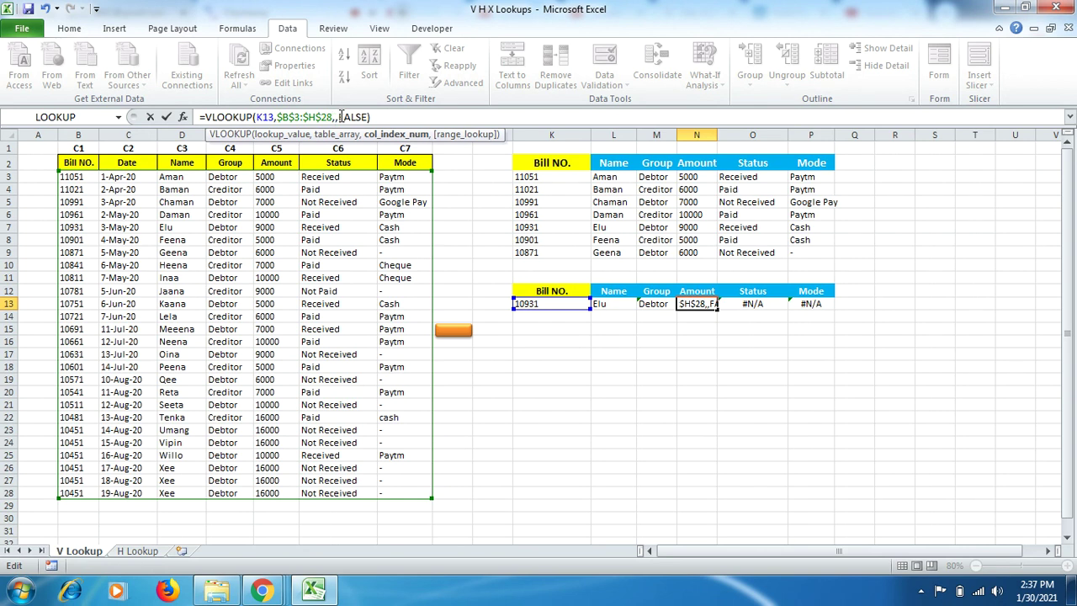
pyautogui.write('5')
pyautogui.press('Return')
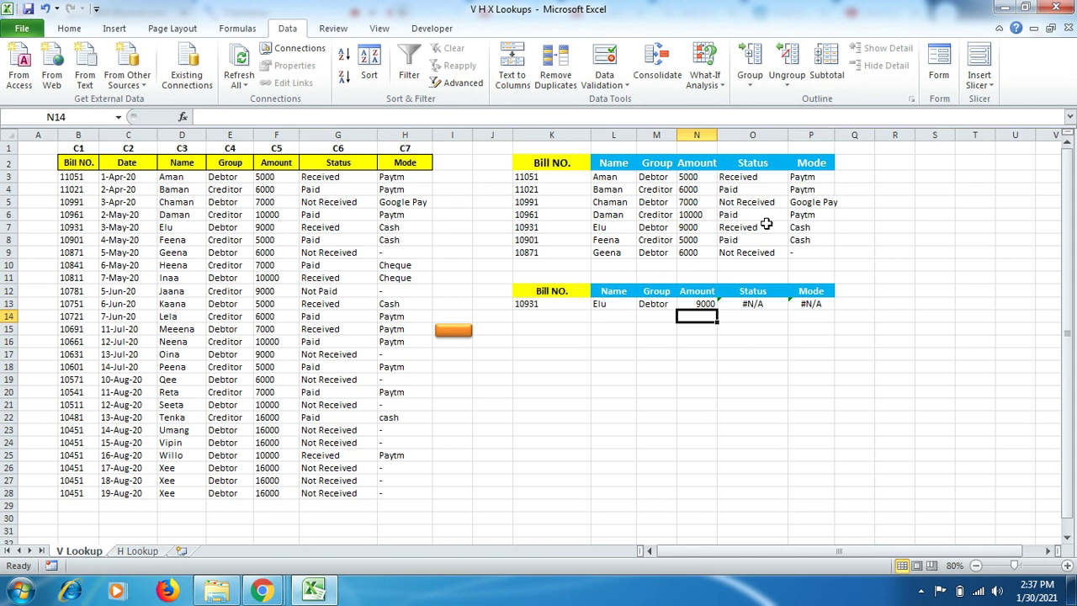
# - Change the Status formula in O13 to look up K13 and return column 6 of $B$3:$H$28
pyautogui.click(740, 307)
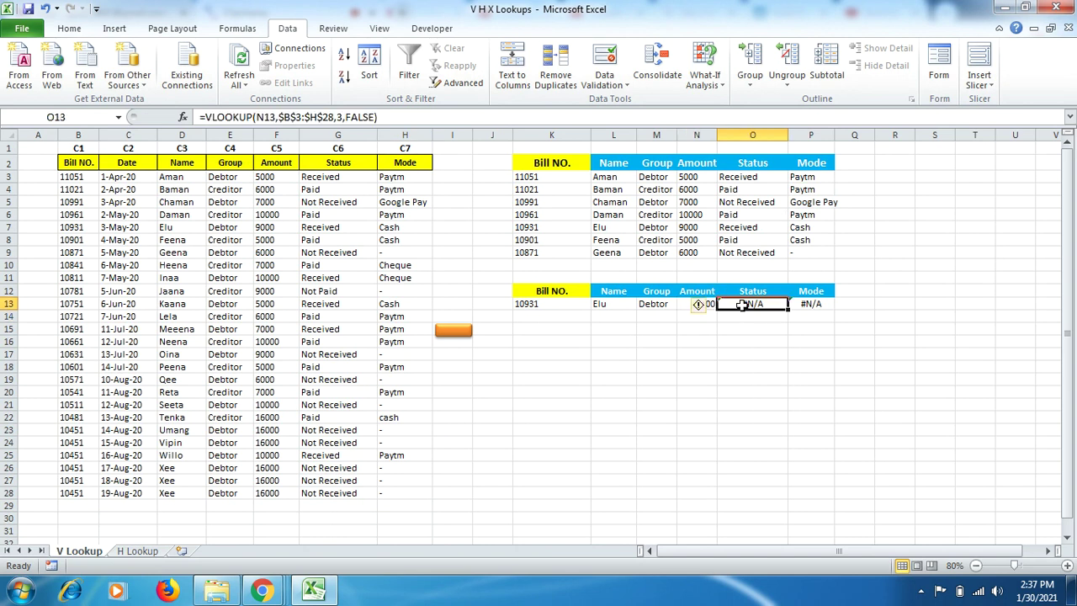
pyautogui.click(274, 116)
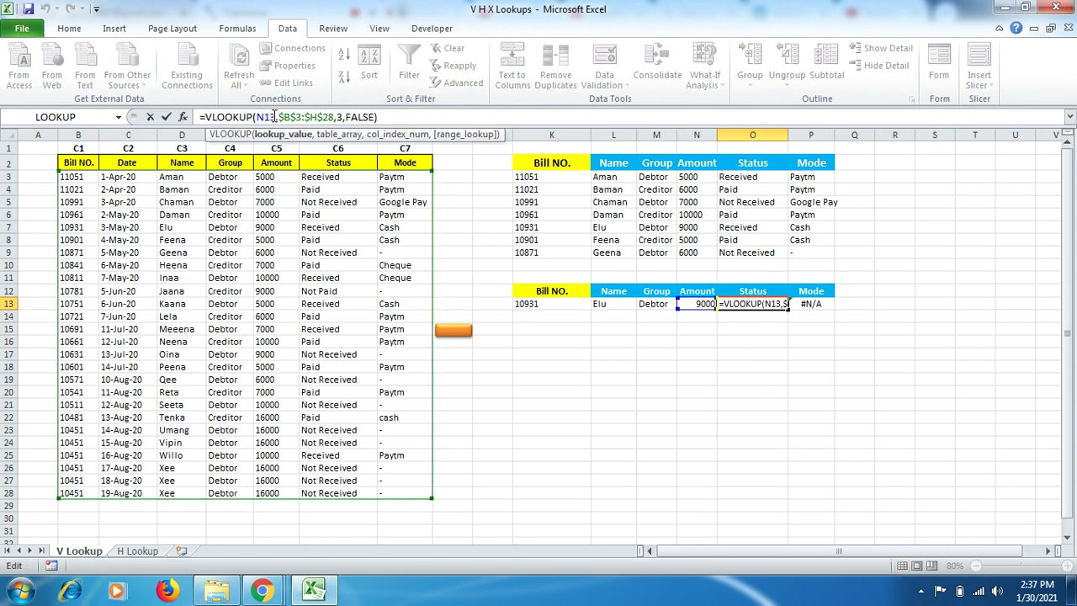
pyautogui.press('BackSpace')
pyautogui.press('BackSpace')
pyautogui.press('BackSpace')
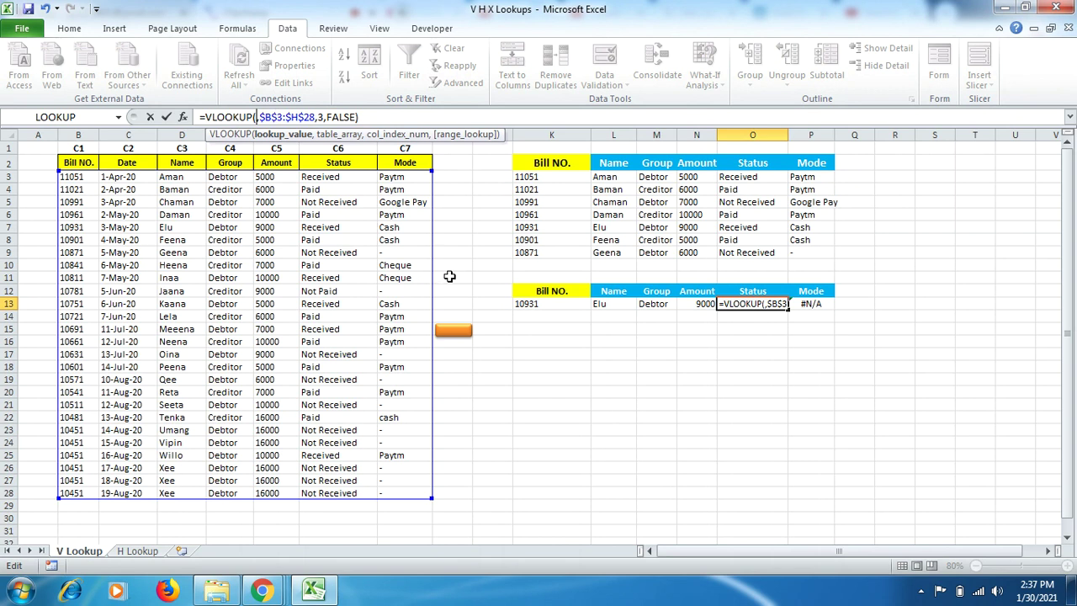
pyautogui.click(554, 304)
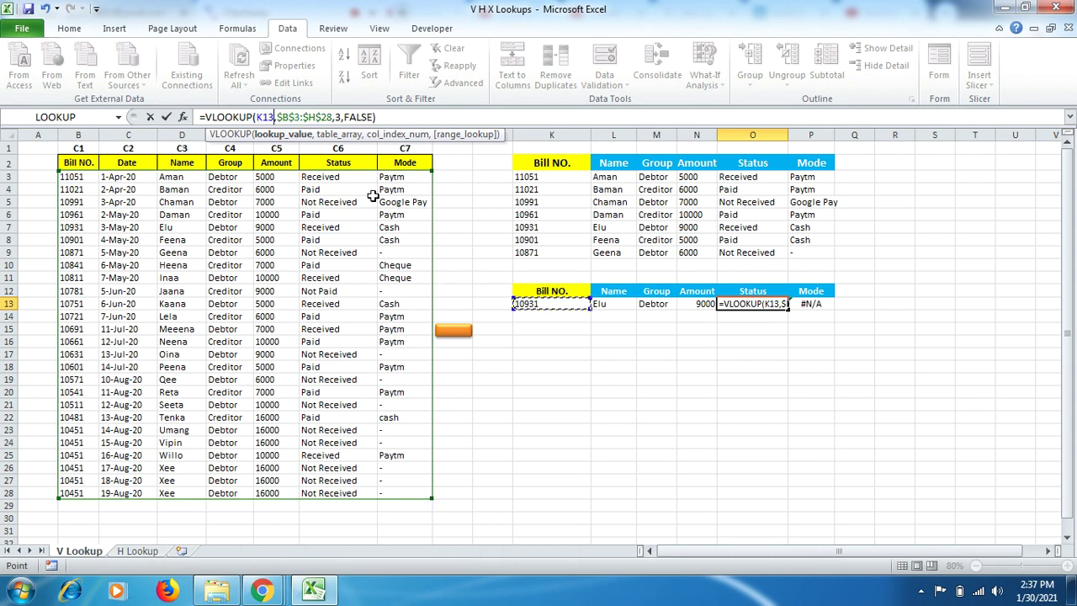
pyautogui.click(340, 117)
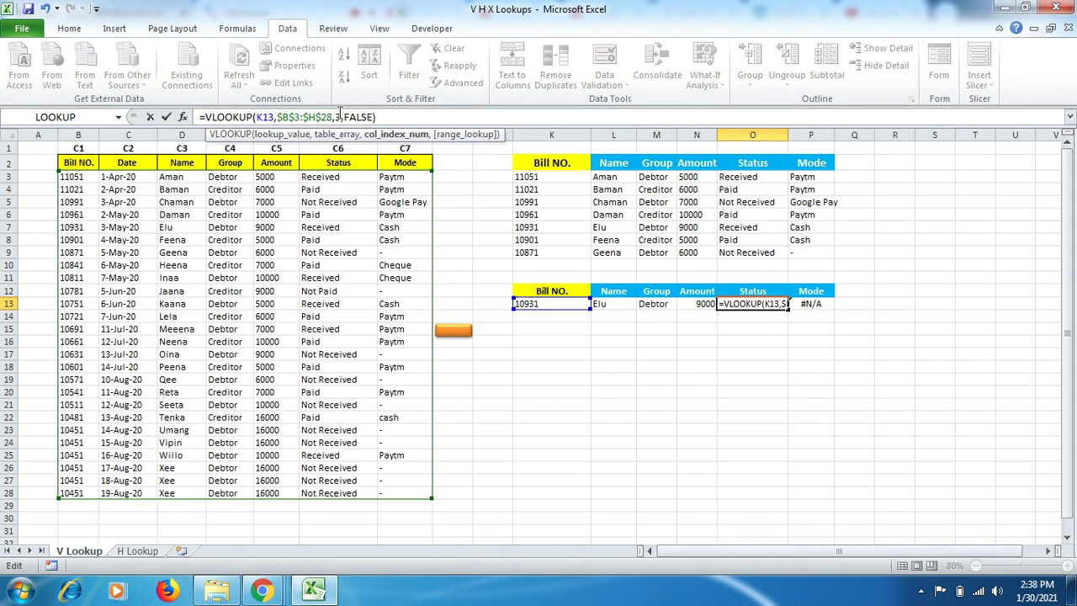
pyautogui.press('BackSpace')
pyautogui.write('6')
pyautogui.press('Return')
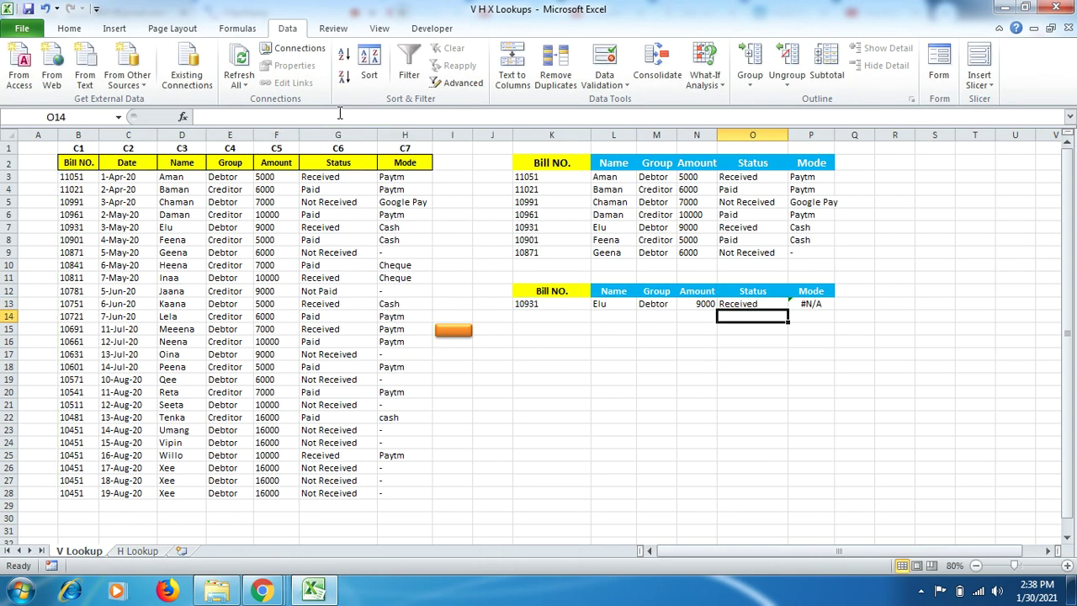
# - Change the Mode formula in P13 to look up K13 and return column 7 of $B$3:$H$28
pyautogui.click(802, 303)
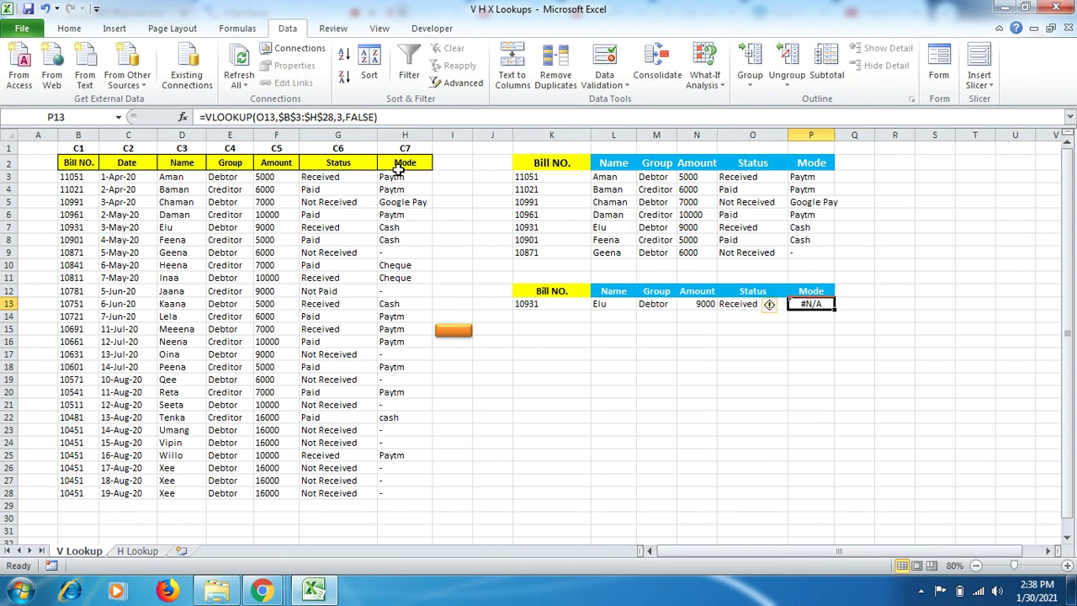
pyautogui.click(274, 117)
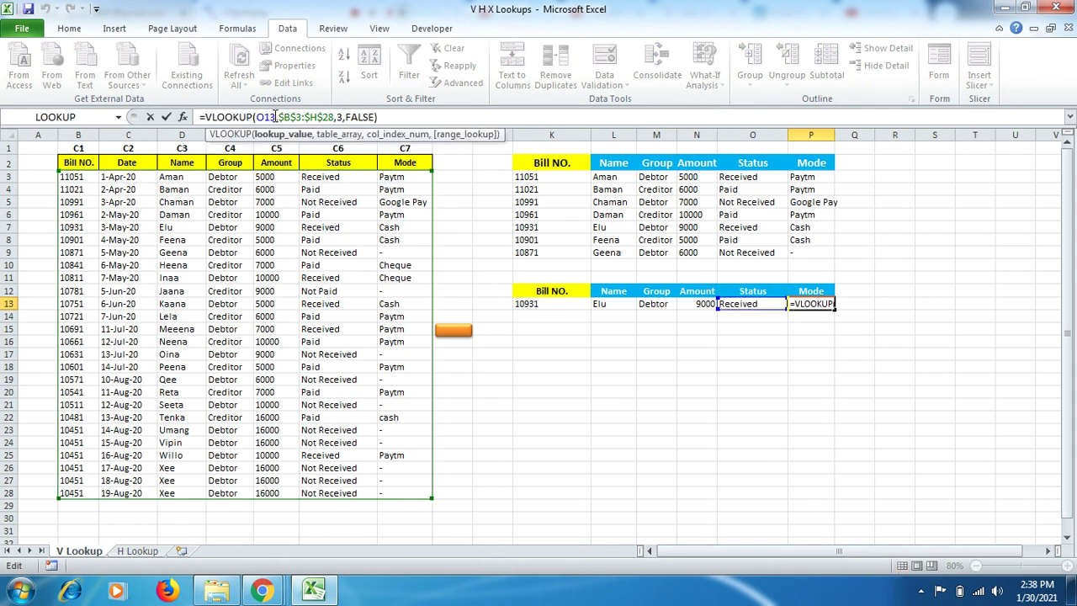
pyautogui.press('BackSpace')
pyautogui.press('BackSpace')
pyautogui.press('BackSpace')
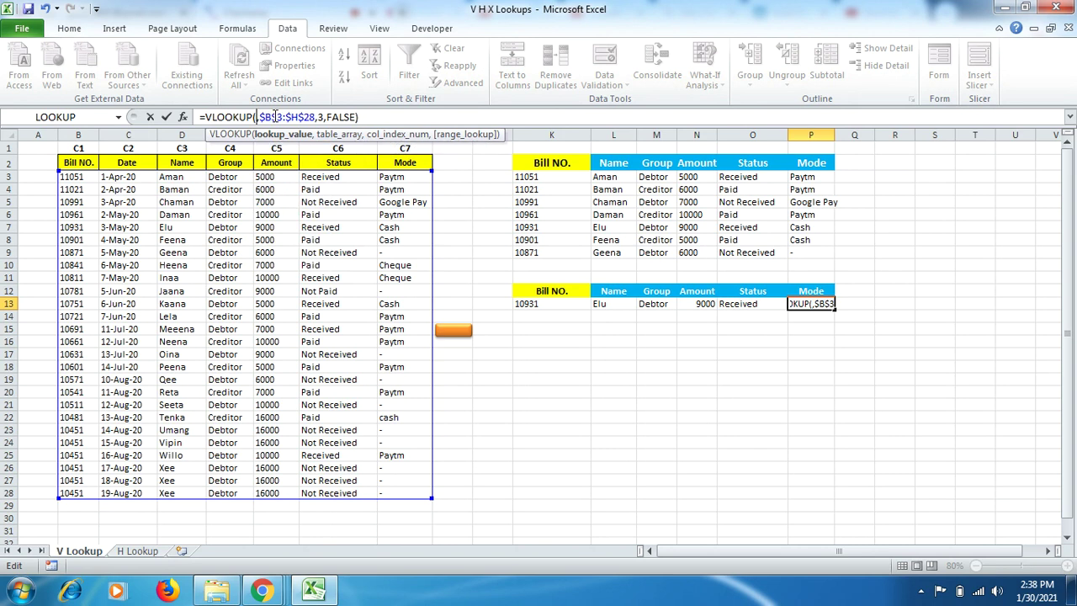
pyautogui.click(551, 308)
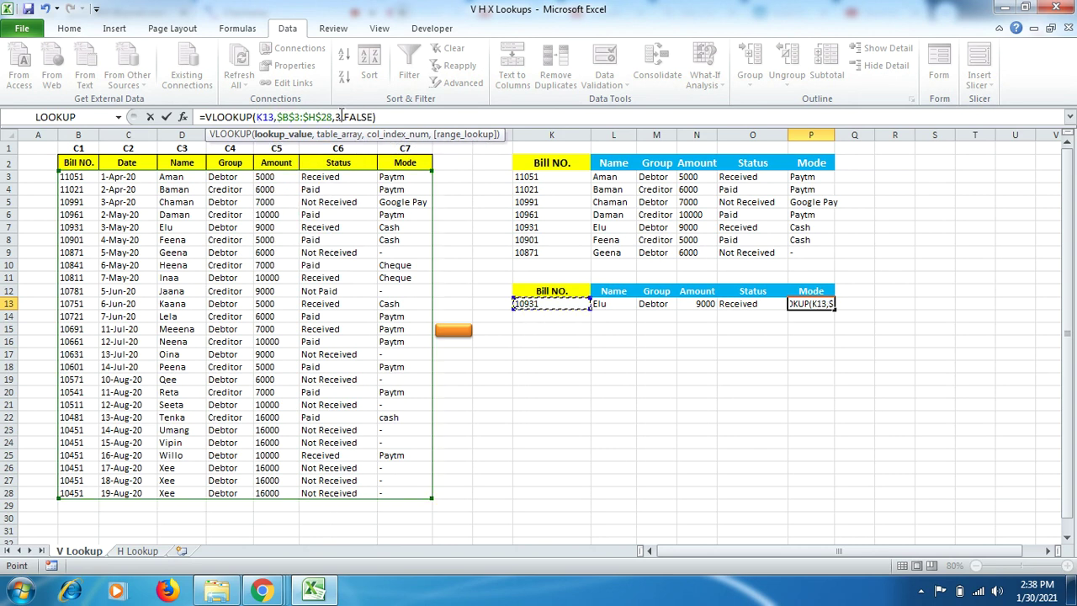
pyautogui.click(340, 117)
pyautogui.press('BackSpace')
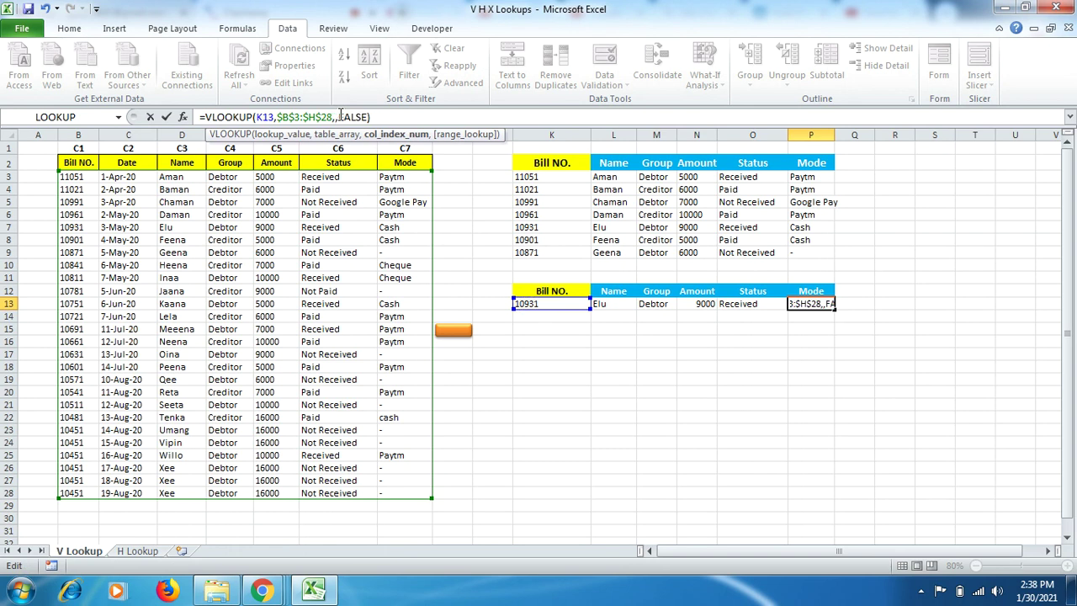
pyautogui.write('7')
pyautogui.press('Return')
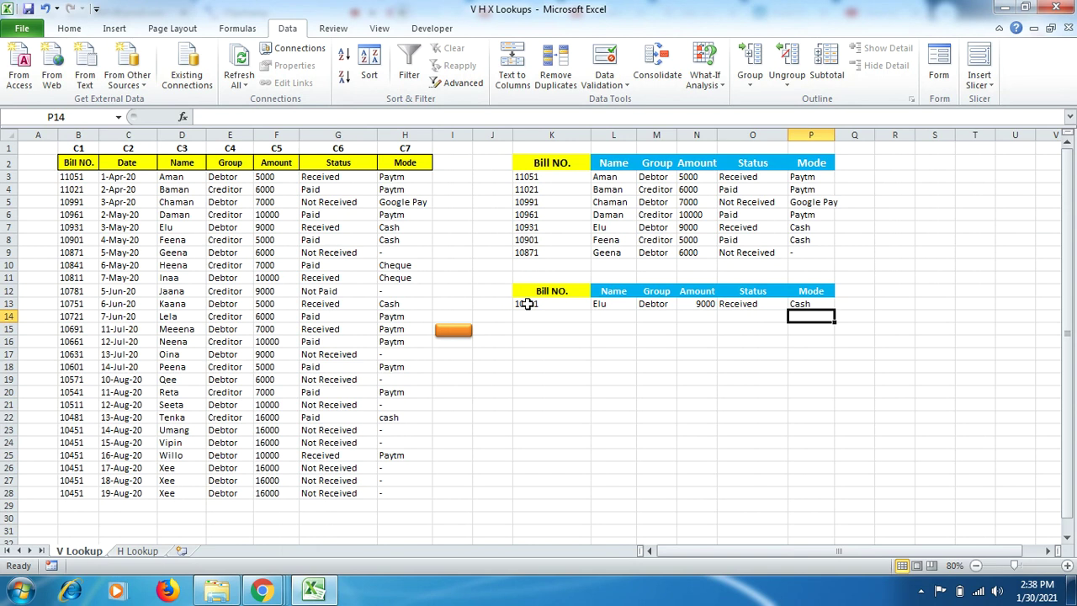
# - Test the lookup row by choosing the row 12 bill number in K13 and check the cells beside it
pyautogui.click(562, 331)
pyautogui.click(565, 304)
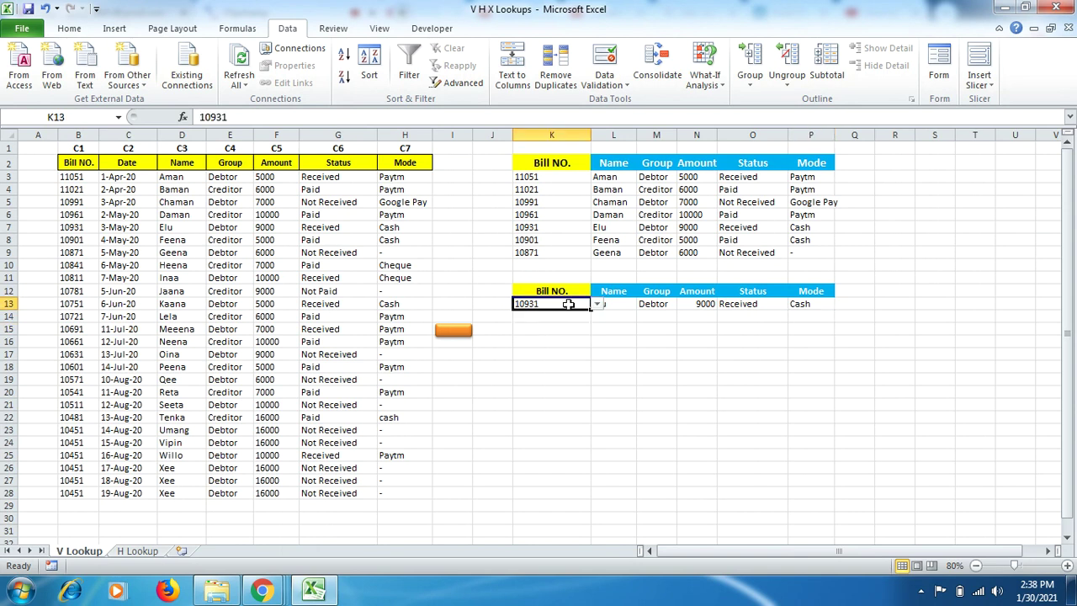
pyautogui.click(597, 304)
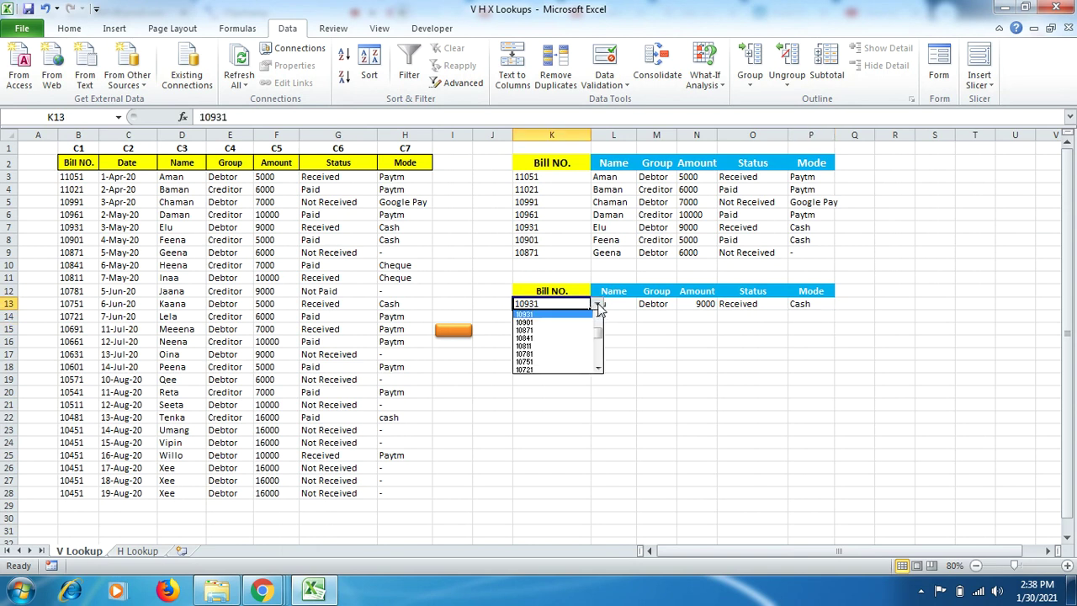
pyautogui.click(561, 354)
pyautogui.click(618, 352)
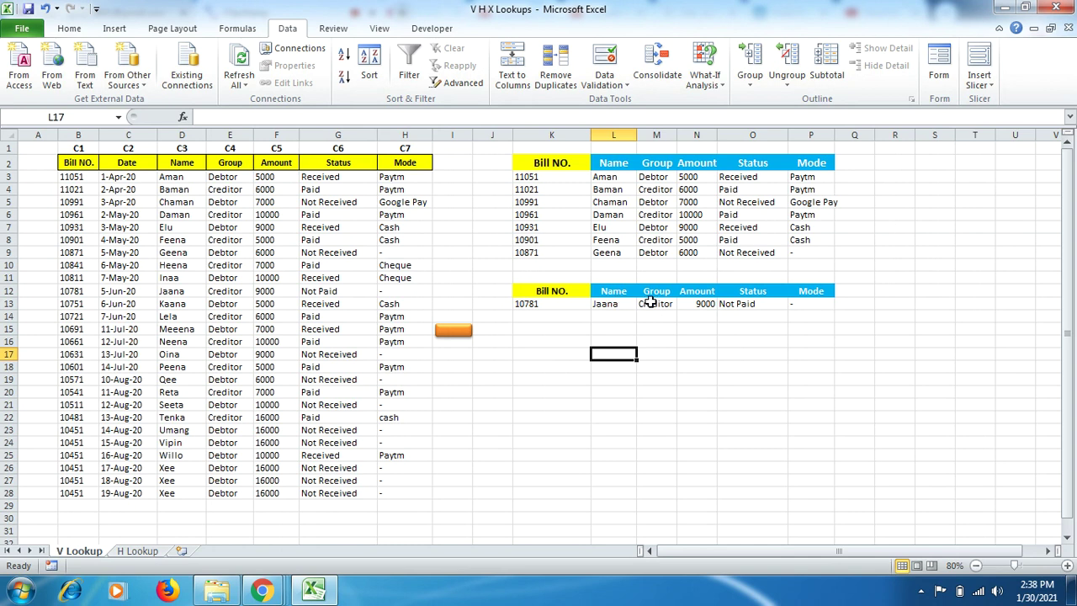
pyautogui.moveTo(650, 302); pyautogui.dragTo(879, 290)
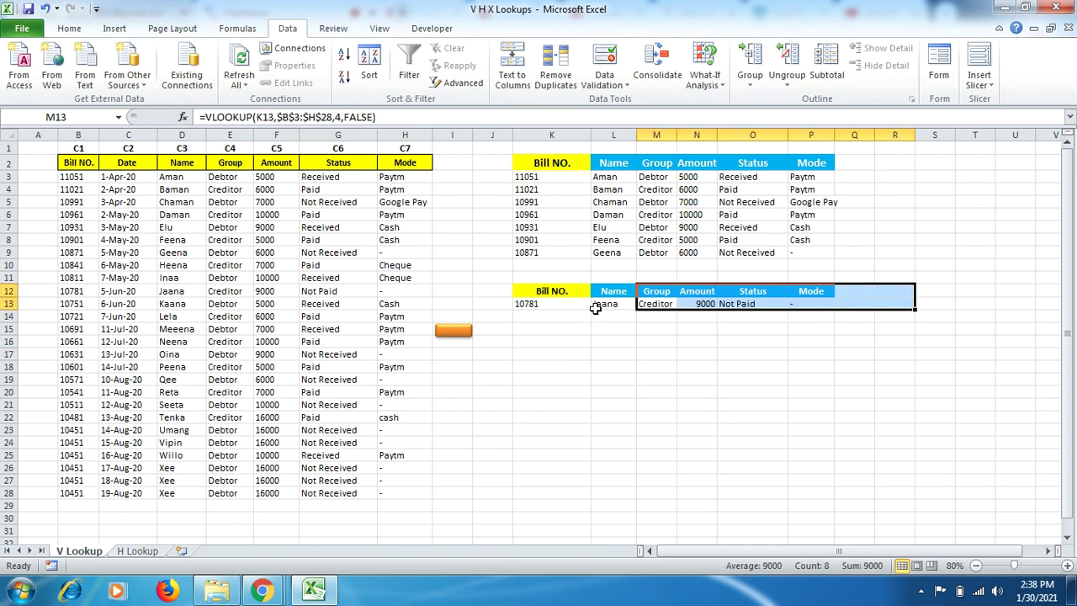
pyautogui.click(597, 306)
# - Choose the row 16 bill number from the list in K13 and select the upper lookup table's data K3:P9
pyautogui.click(560, 305)
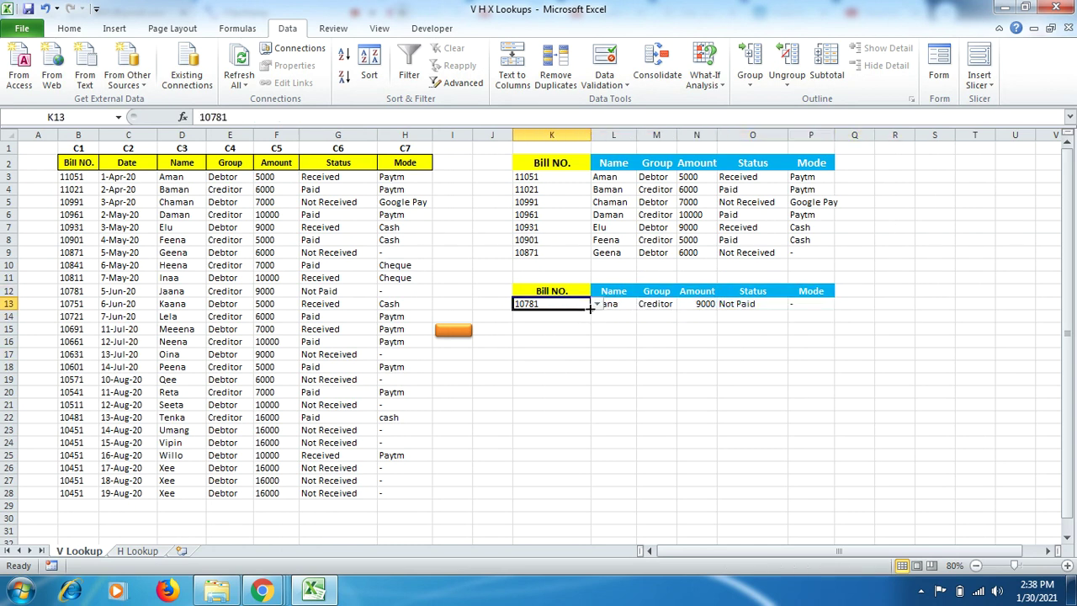
pyautogui.click(597, 303)
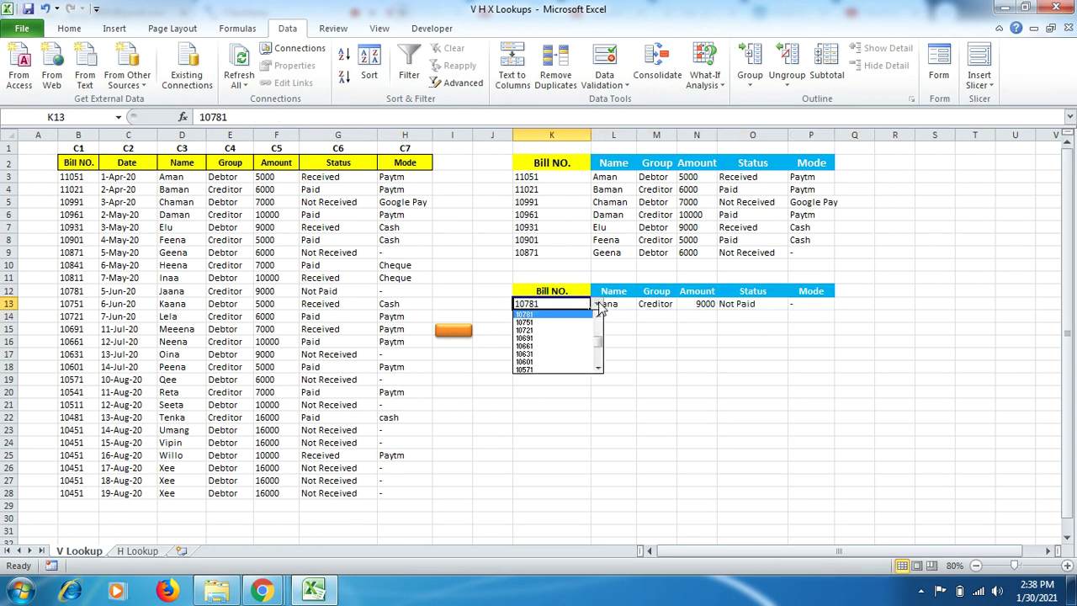
pyautogui.click(566, 345)
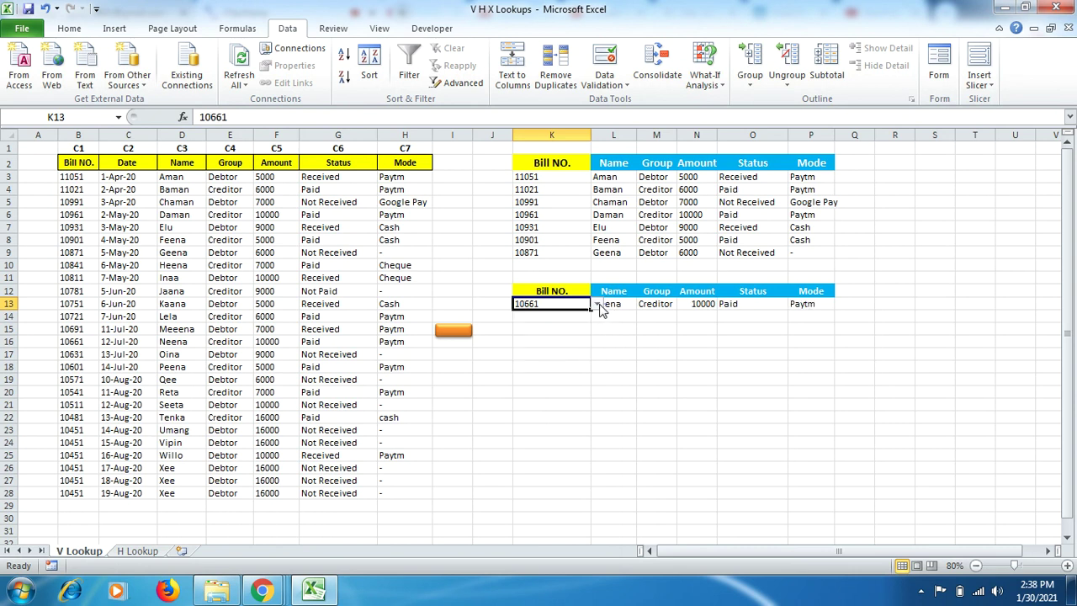
pyautogui.moveTo(559, 178); pyautogui.dragTo(815, 251)
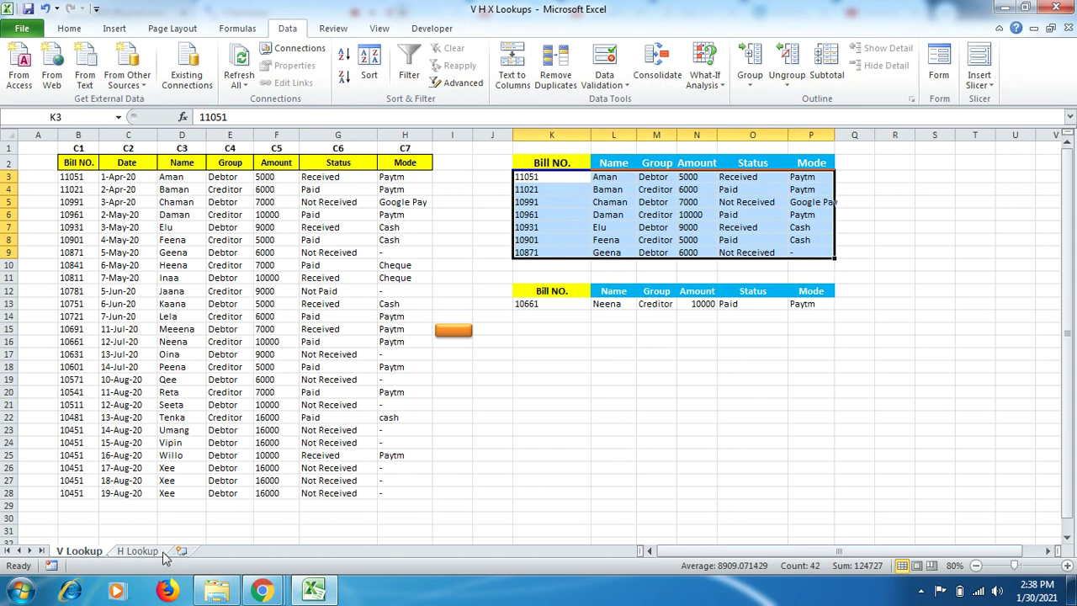
# - Open the H Lookup sheet and examine the horizontal bill data, the lookup block's bill numbers and labels, and the formula in C12
pyautogui.click(137, 551)
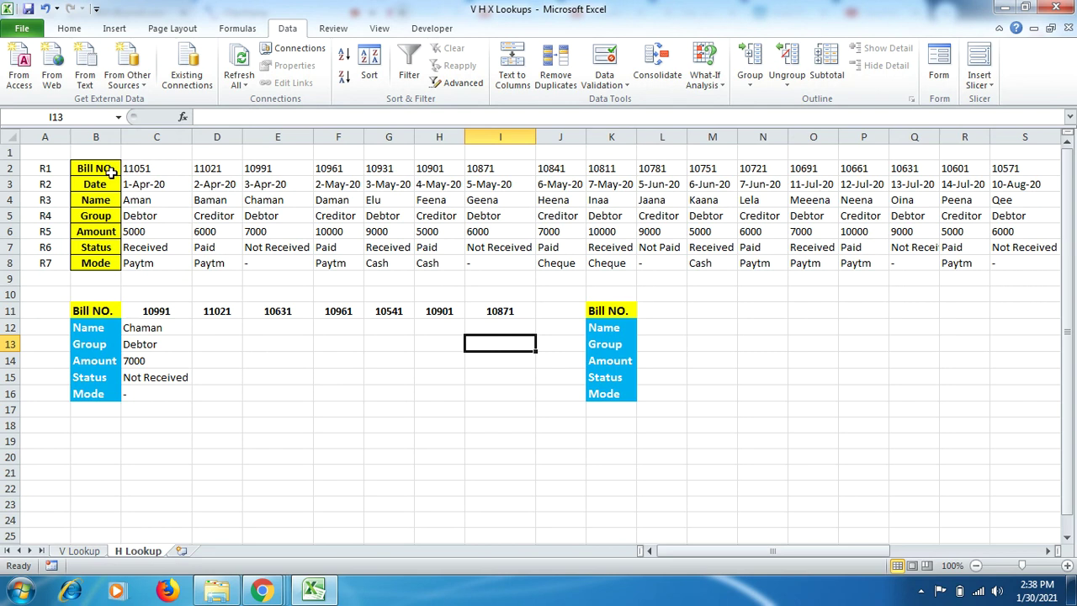
pyautogui.moveTo(109, 170); pyautogui.dragTo(252, 169)
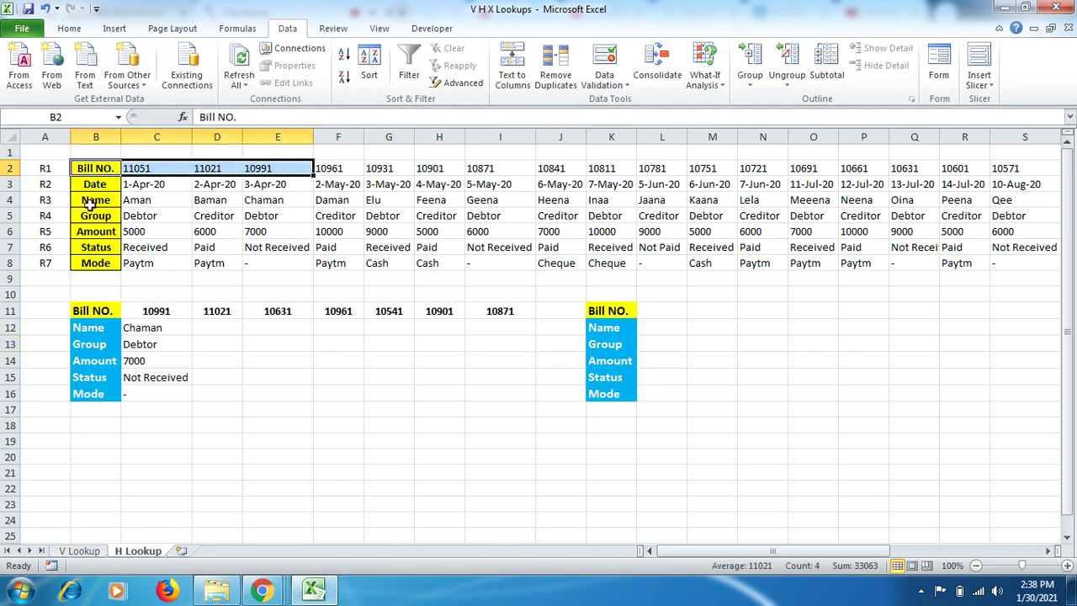
pyautogui.moveTo(85, 187); pyautogui.dragTo(187, 187)
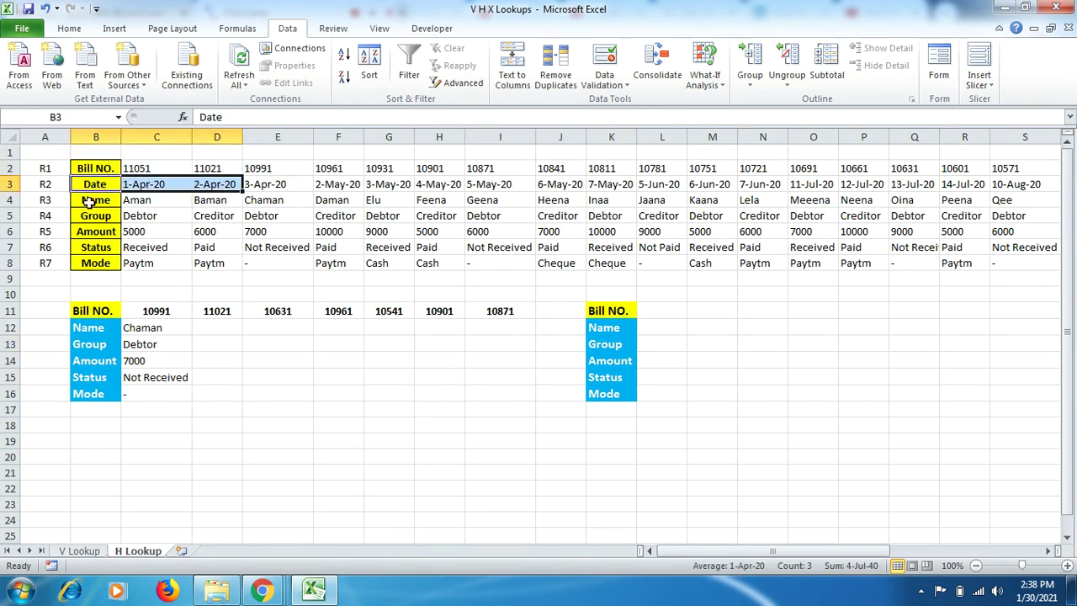
pyautogui.moveTo(89, 202); pyautogui.dragTo(161, 214)
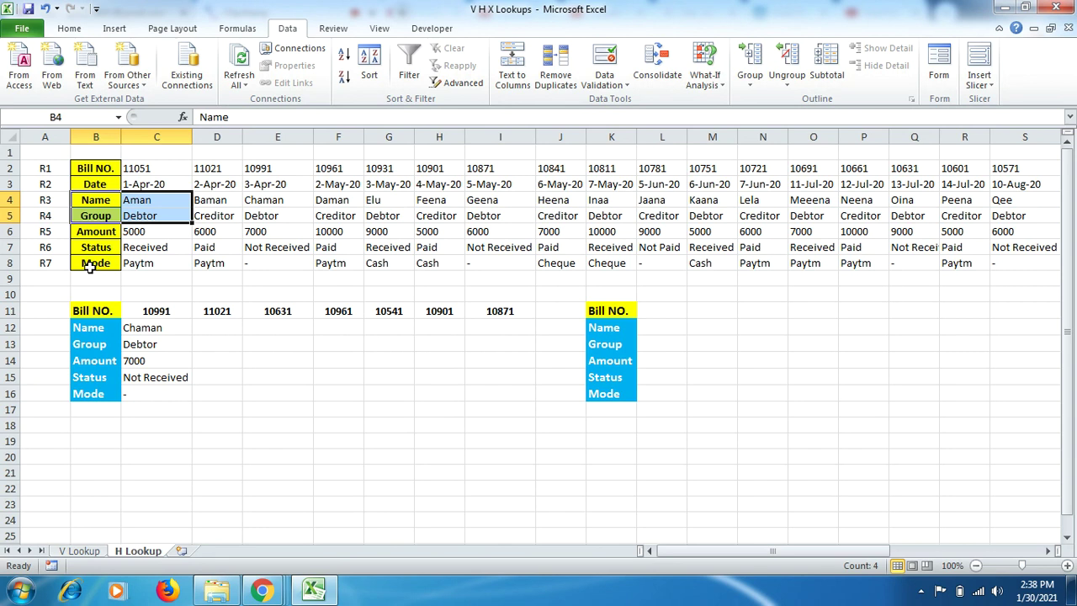
pyautogui.moveTo(91, 265); pyautogui.dragTo(126, 268)
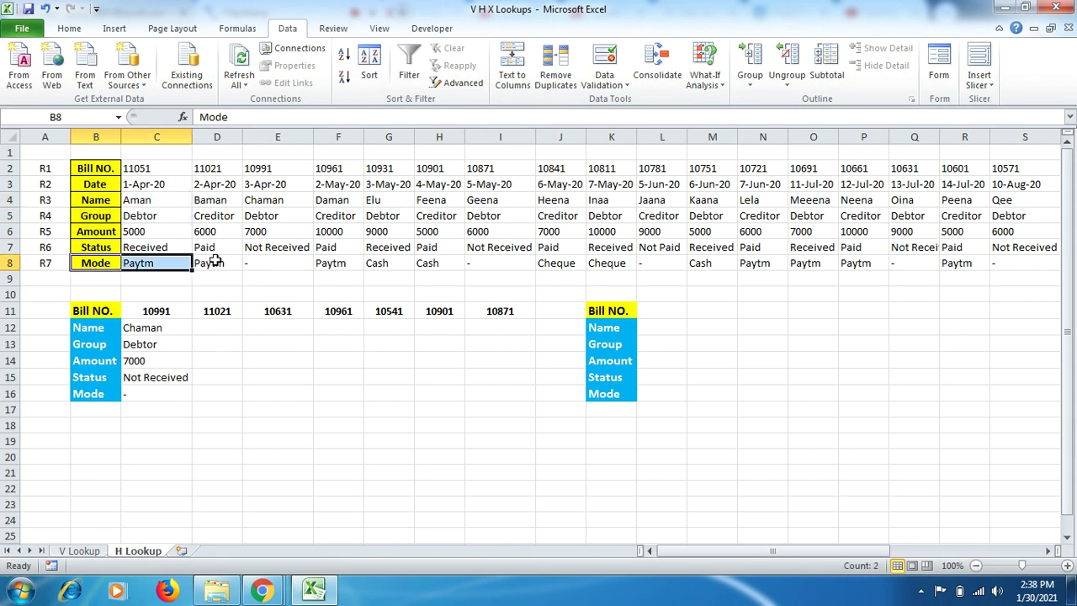
pyautogui.click(395, 228)
pyautogui.moveTo(161, 312); pyautogui.dragTo(513, 313)
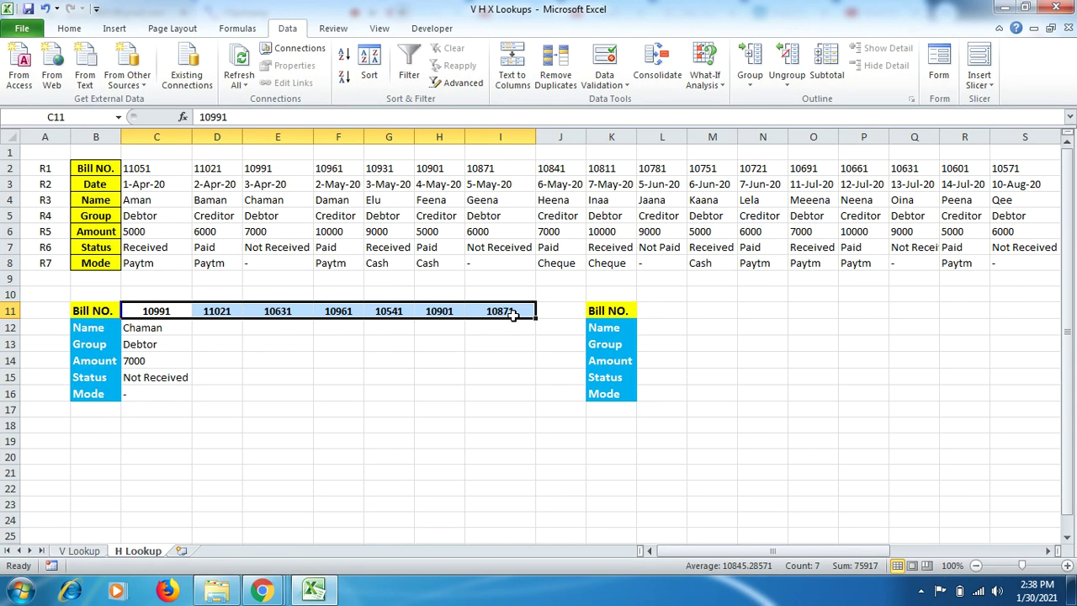
pyautogui.moveTo(102, 328); pyautogui.dragTo(99, 389)
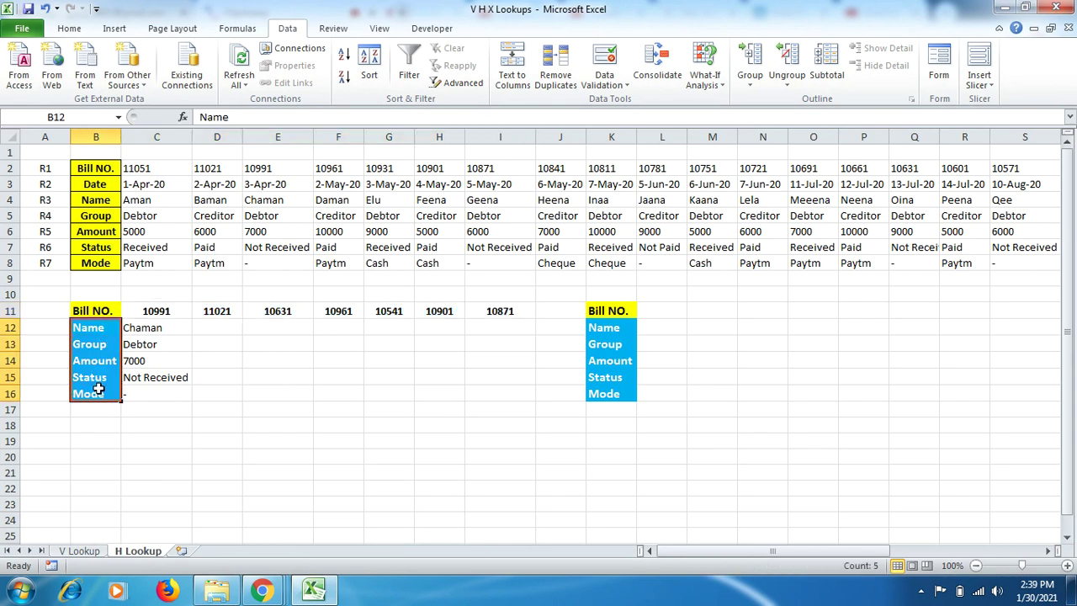
pyautogui.click(171, 327)
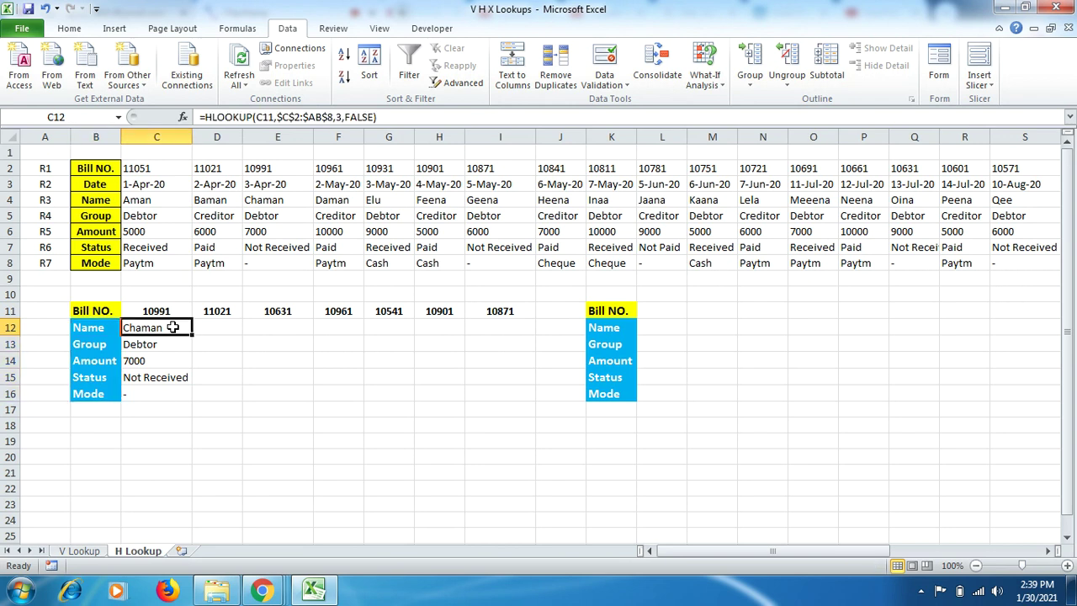
# - Start an HLOOKUP formula in D12 with the bill number in D11 as the lookup value
pyautogui.click(209, 329)
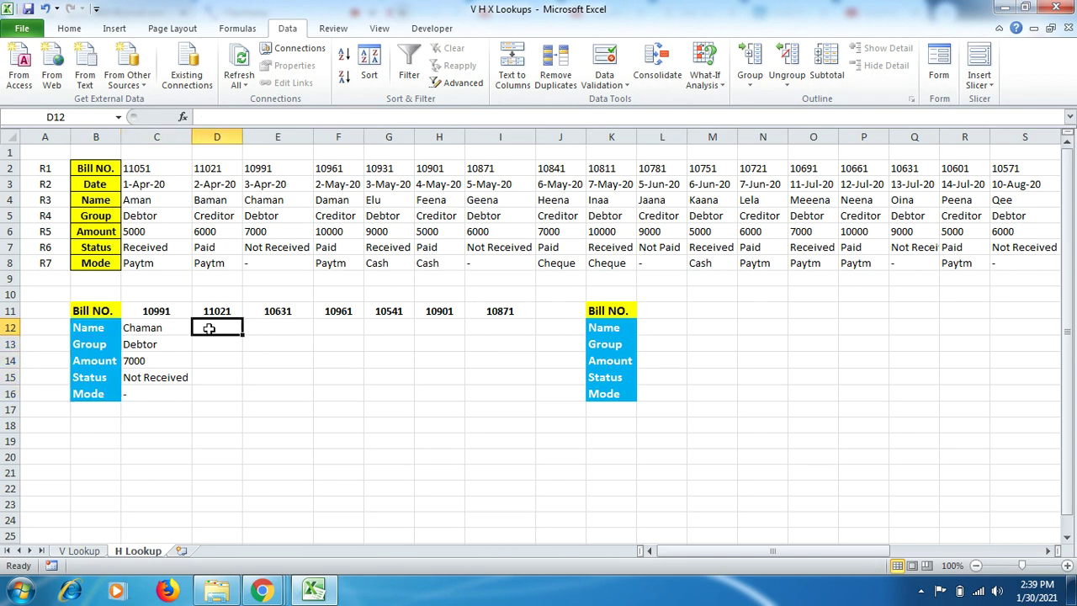
pyautogui.write('=')
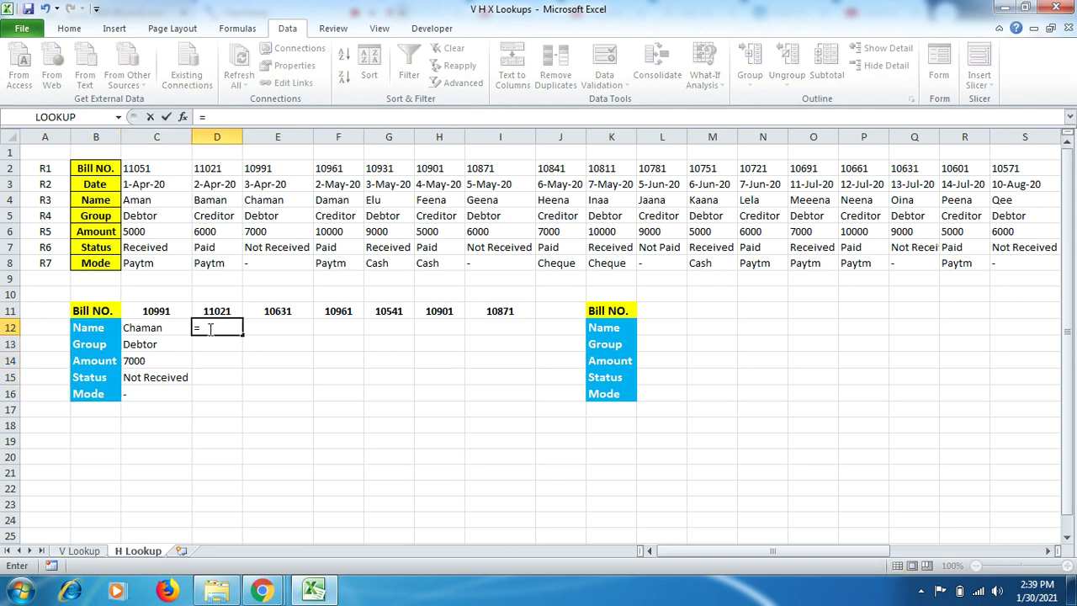
pyautogui.write('hloo')
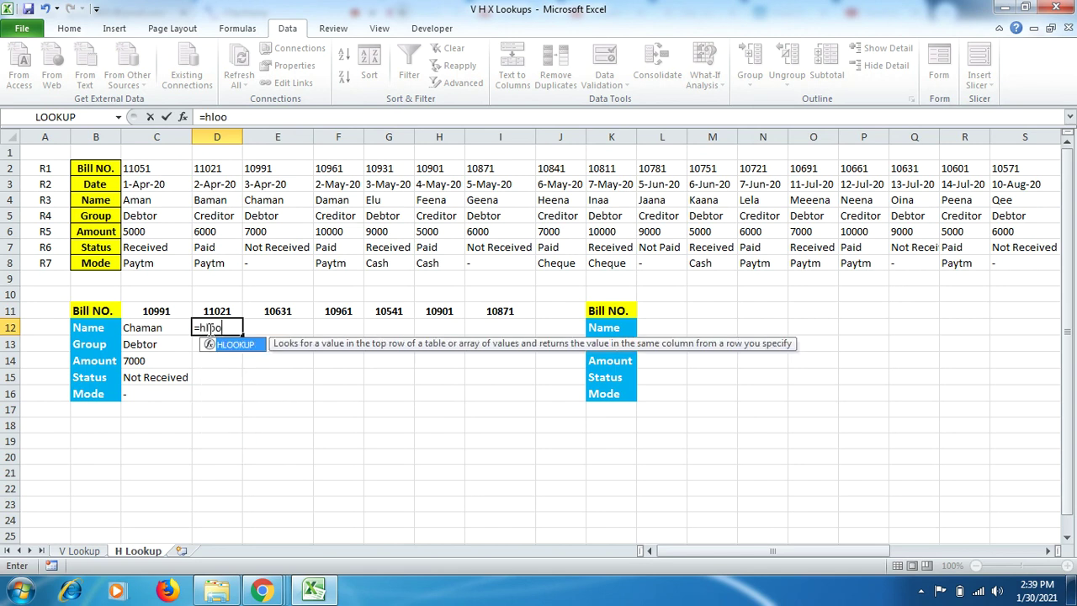
pyautogui.doubleClick(249, 347)
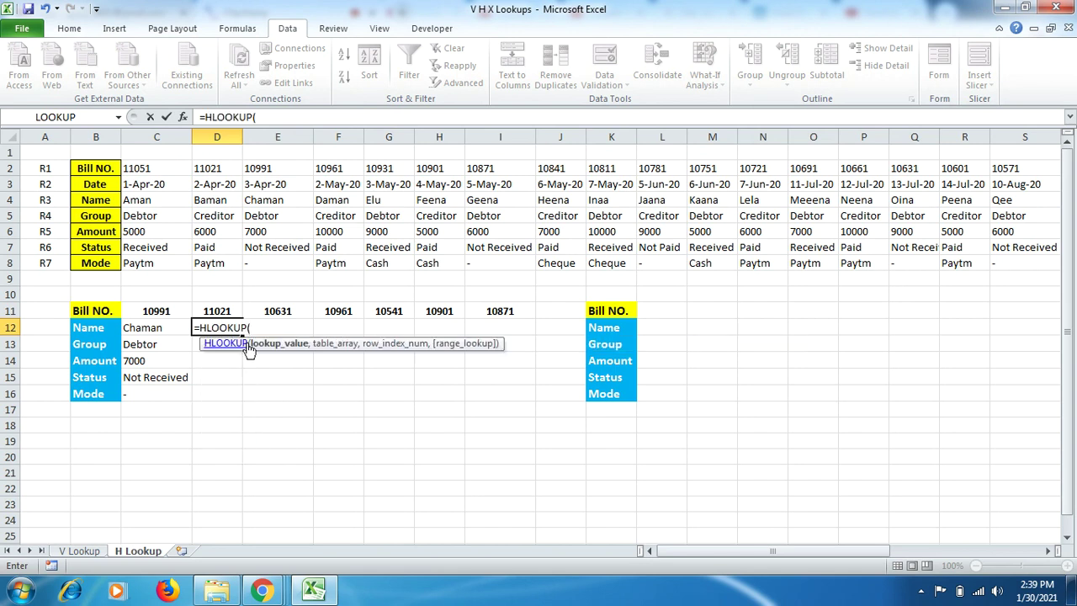
pyautogui.click(217, 310)
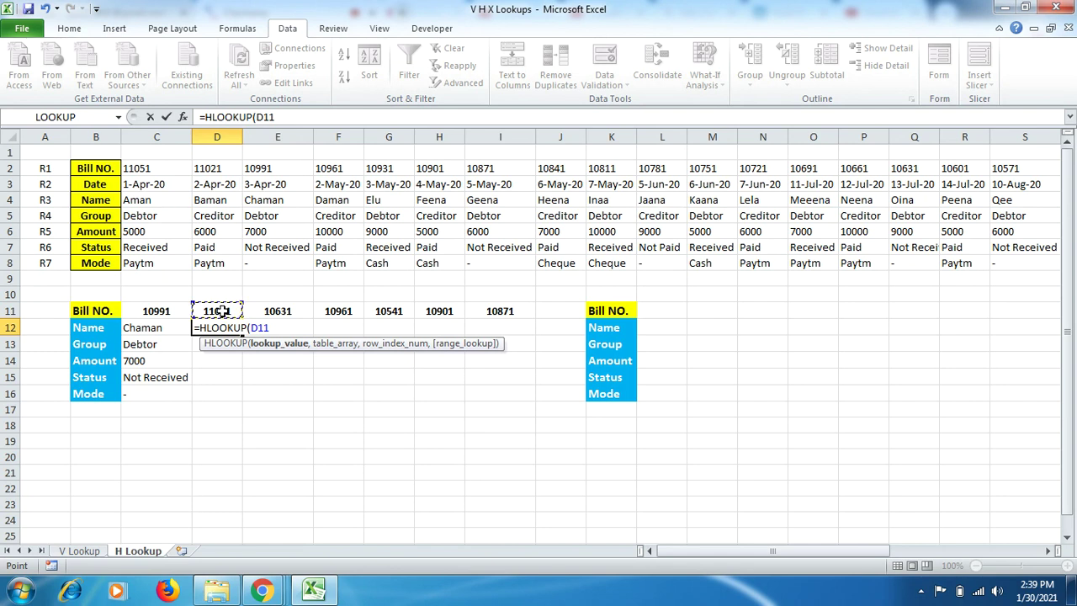
pyautogui.write(',')
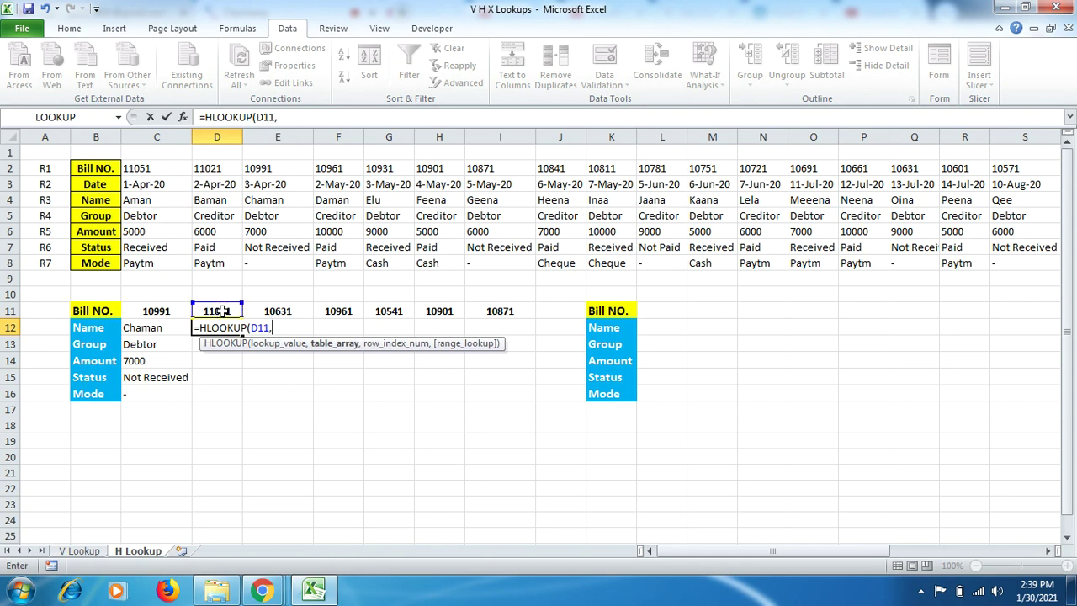
# - Complete the D12 HLOOKUP with table array C2:AB8, row index 3 and FALSE for an exact match
pyautogui.click(157, 168)
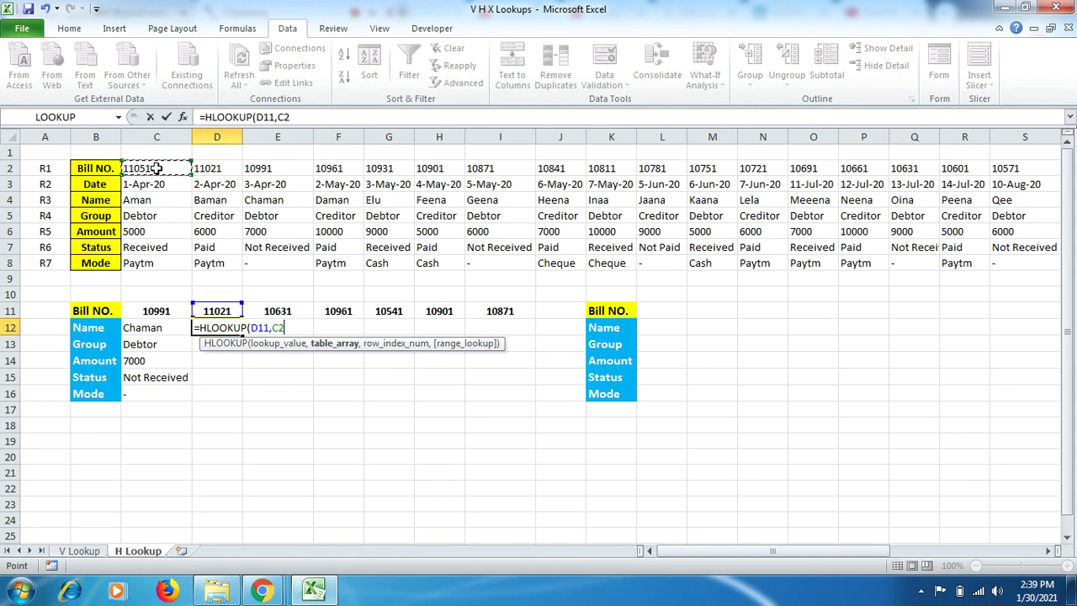
pyautogui.hotkey('ctrl', 'shift', 'Right')
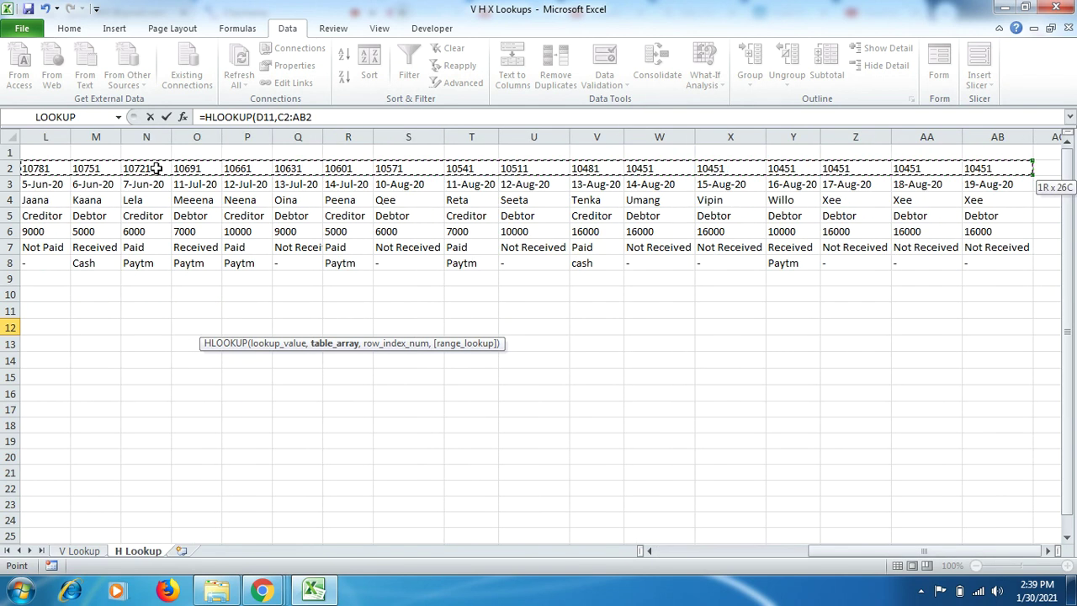
pyautogui.hotkey('ctrl', 'shift', 'Down')
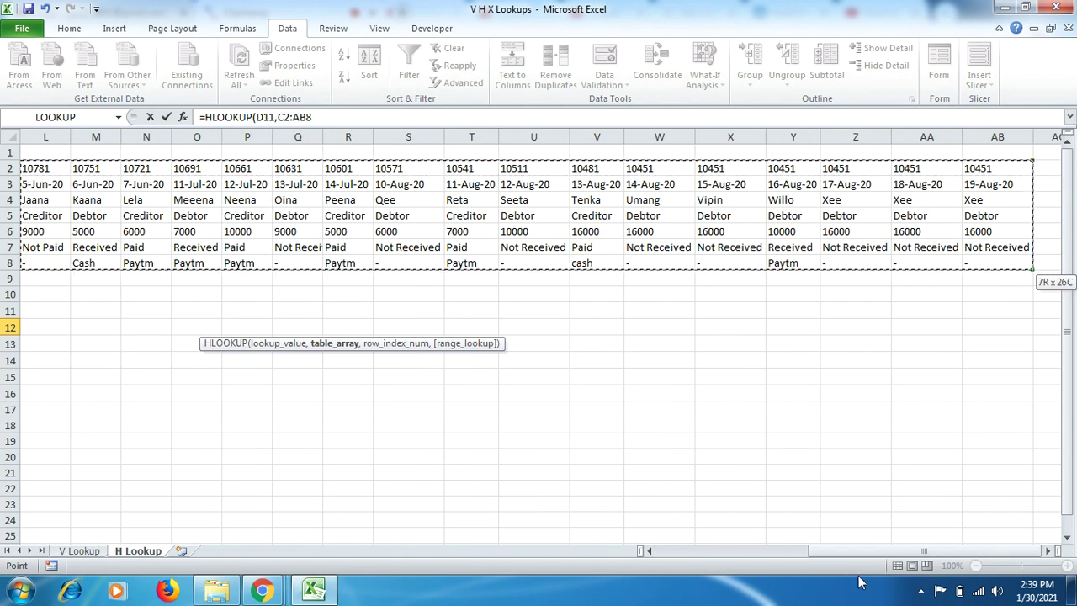
pyautogui.click(652, 550)
pyautogui.write(',3')
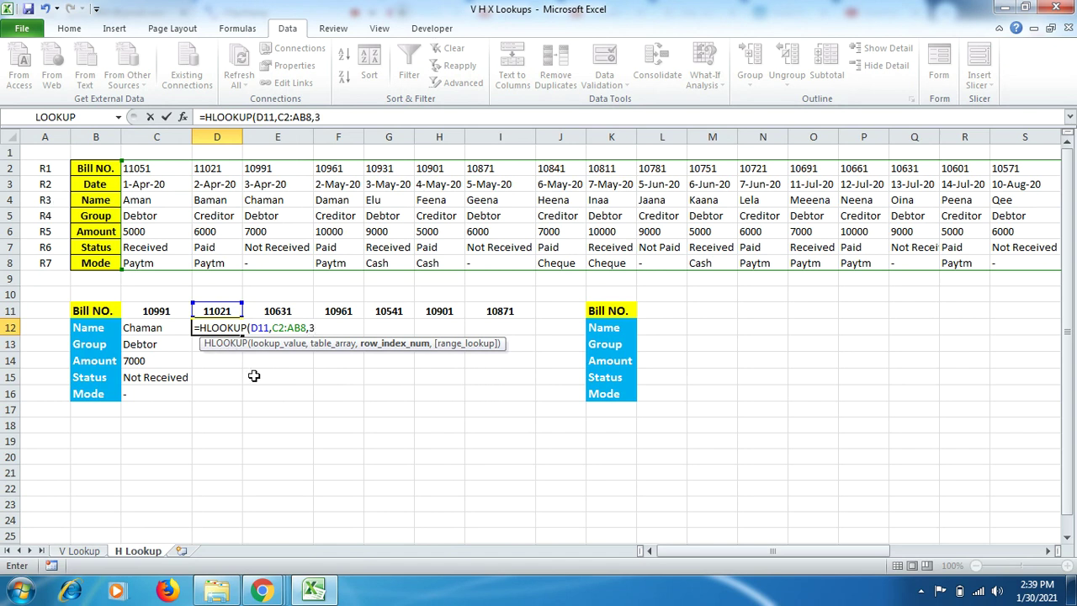
pyautogui.write(',')
pyautogui.doubleClick(395, 372)
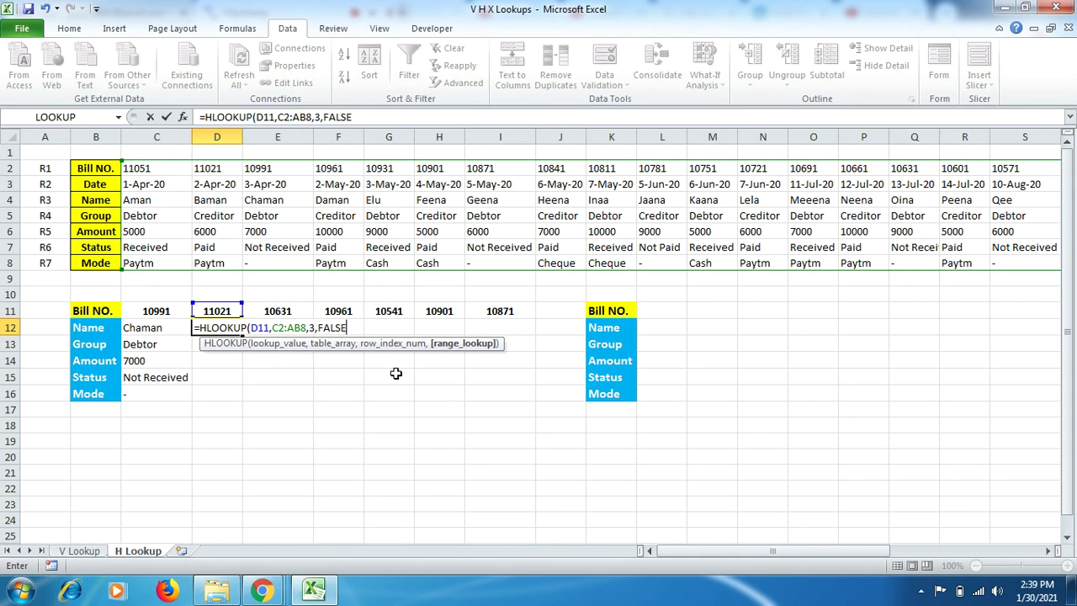
pyautogui.press('Return')
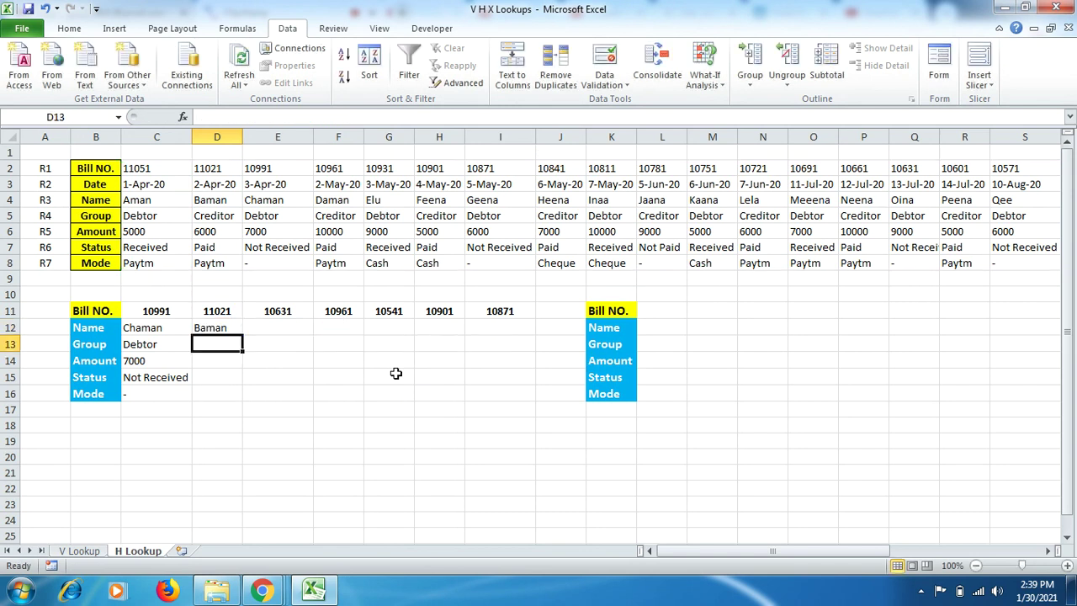
# - Make the table array in the D12 formula absolute as $C$2:$AB$8
pyautogui.click(231, 328)
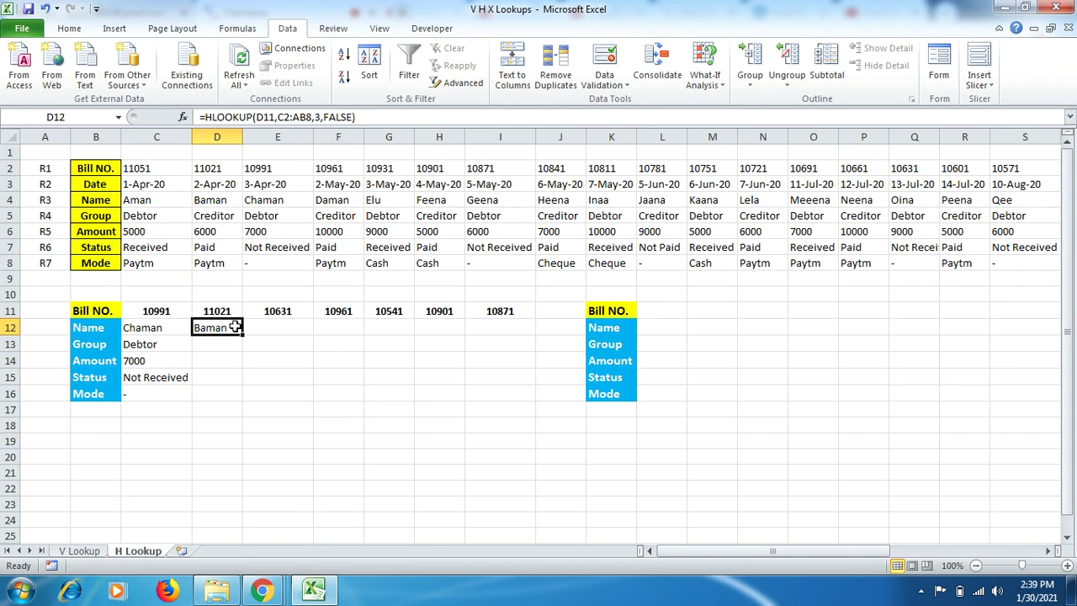
pyautogui.click(279, 117)
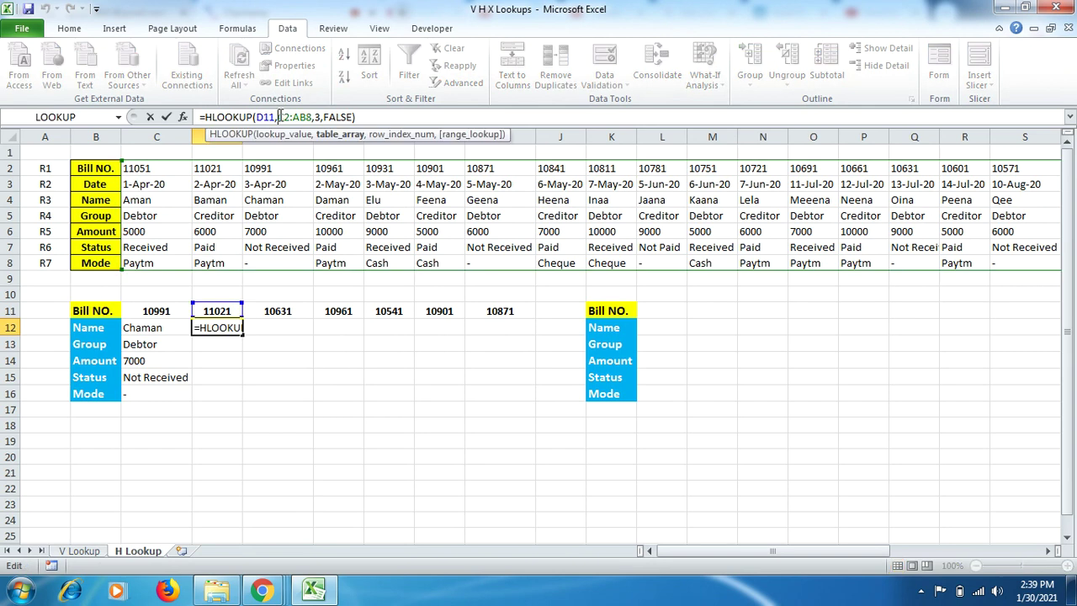
pyautogui.write('$')
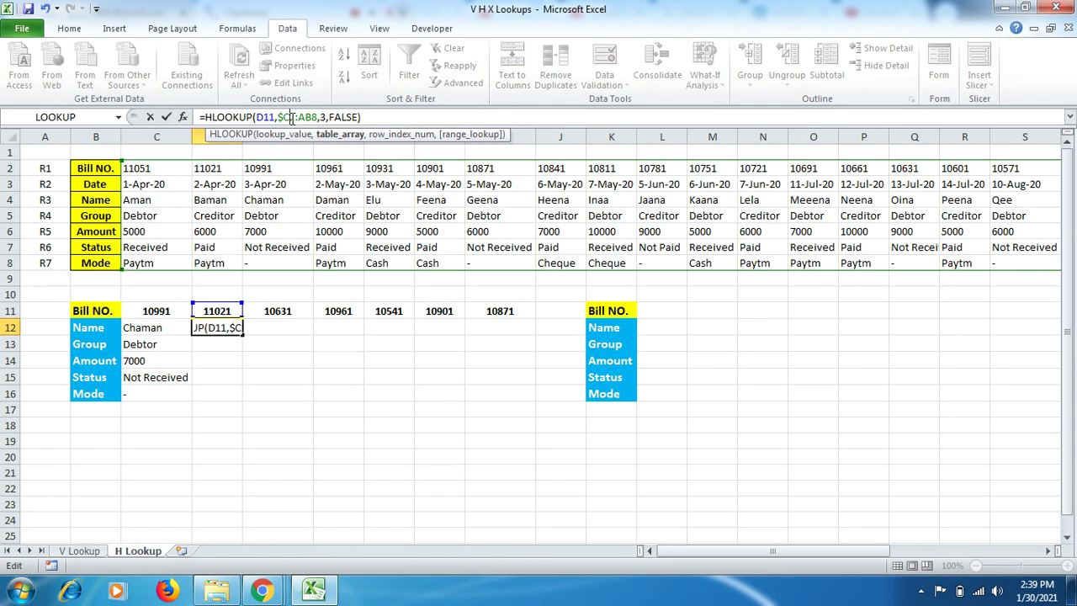
pyautogui.click(291, 118)
pyautogui.write('$')
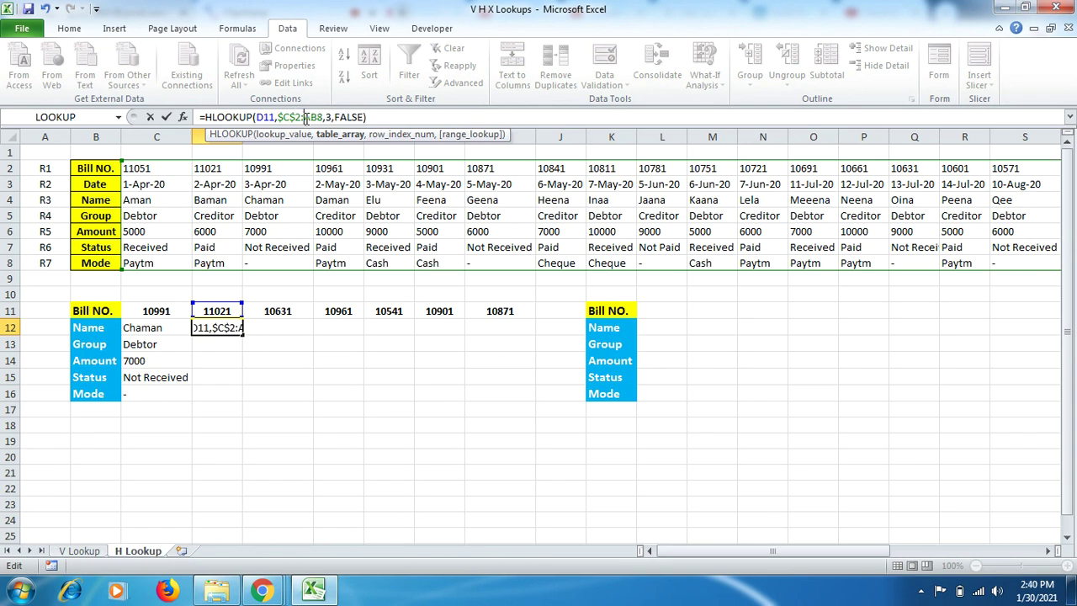
pyautogui.click(306, 117)
pyautogui.write('$')
pyautogui.click(324, 118)
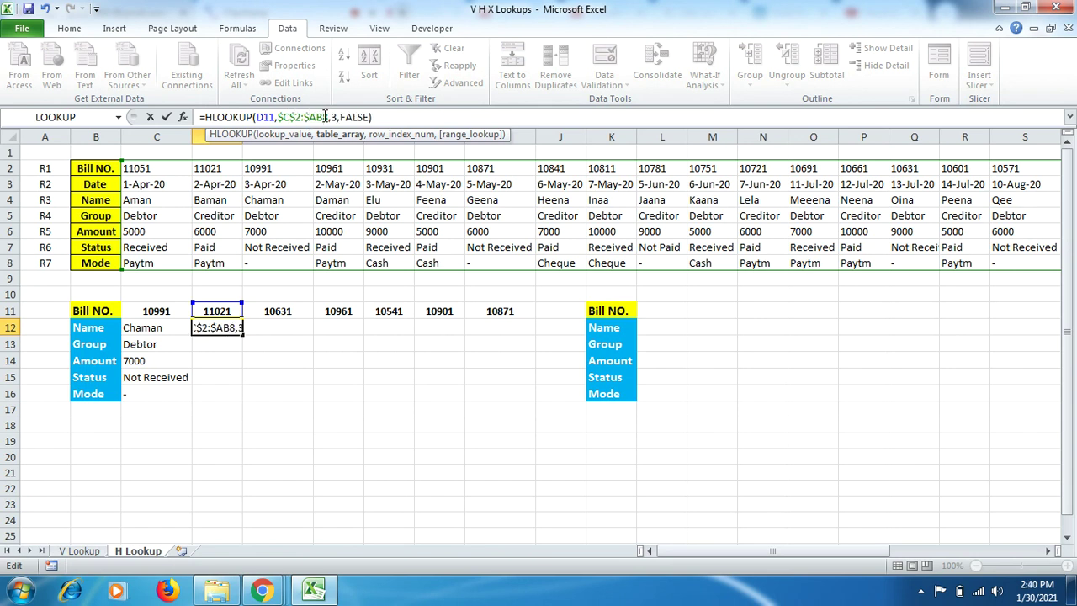
pyautogui.write('$')
pyautogui.press('Return')
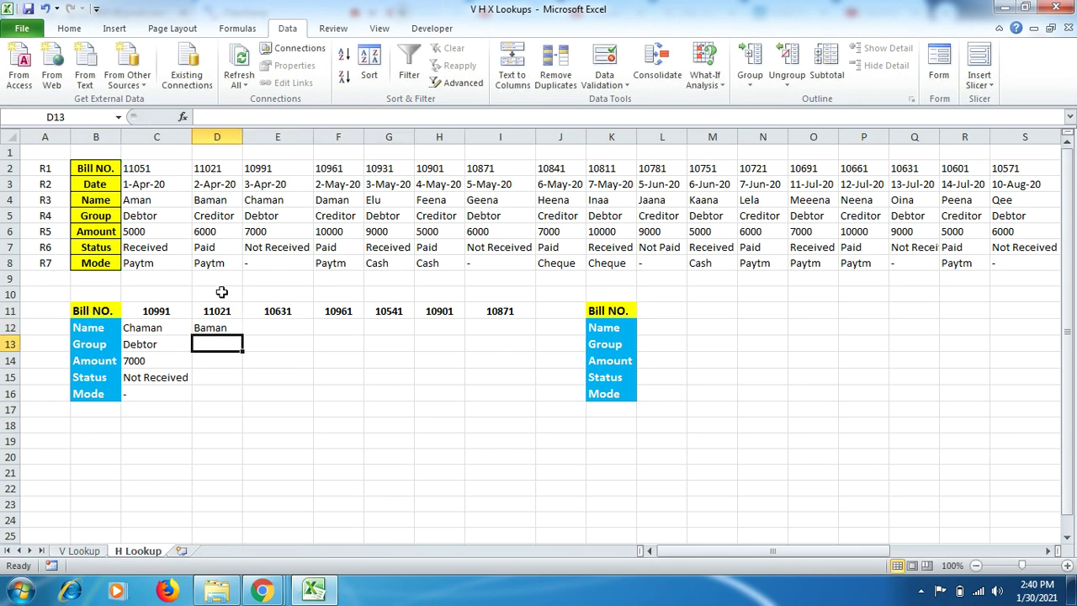
# - Fill the D12 formula down to D16 and change the lookup value in the D13 formula to D11
pyautogui.click(228, 328)
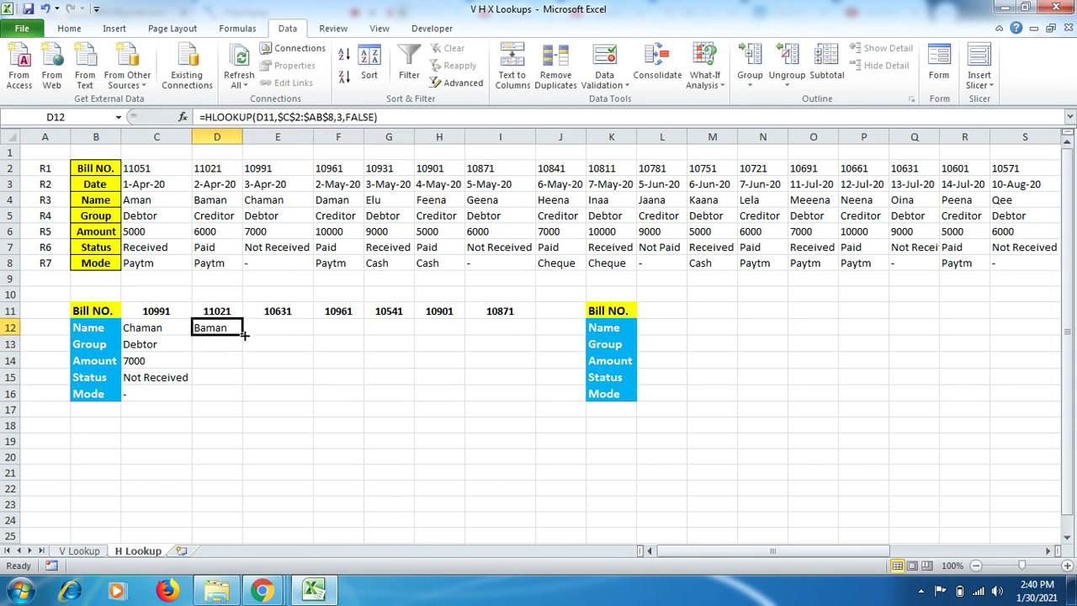
pyautogui.doubleClick(242, 336)
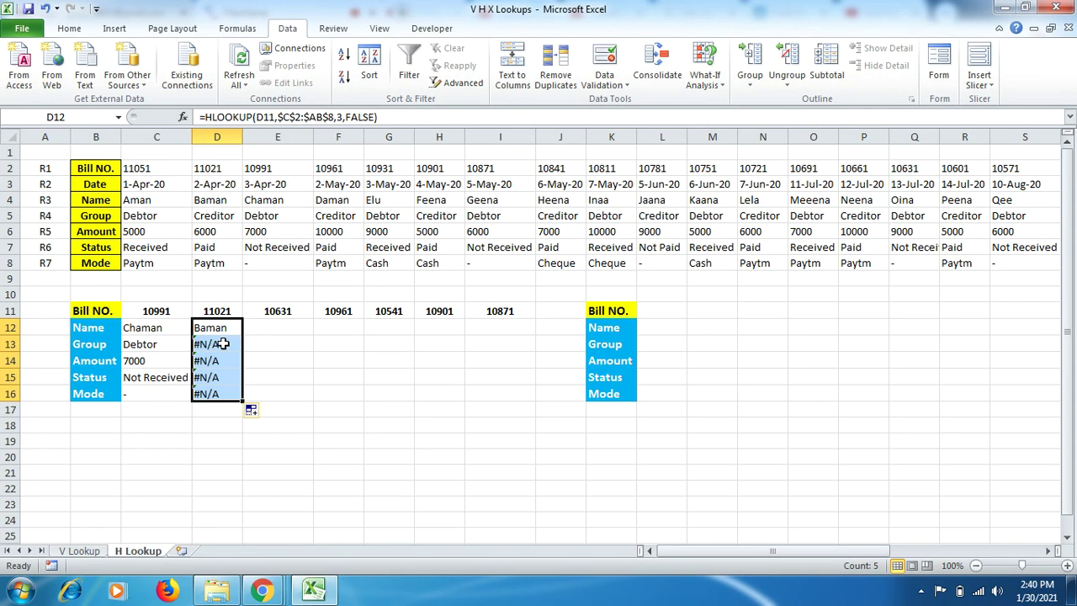
pyautogui.click(220, 344)
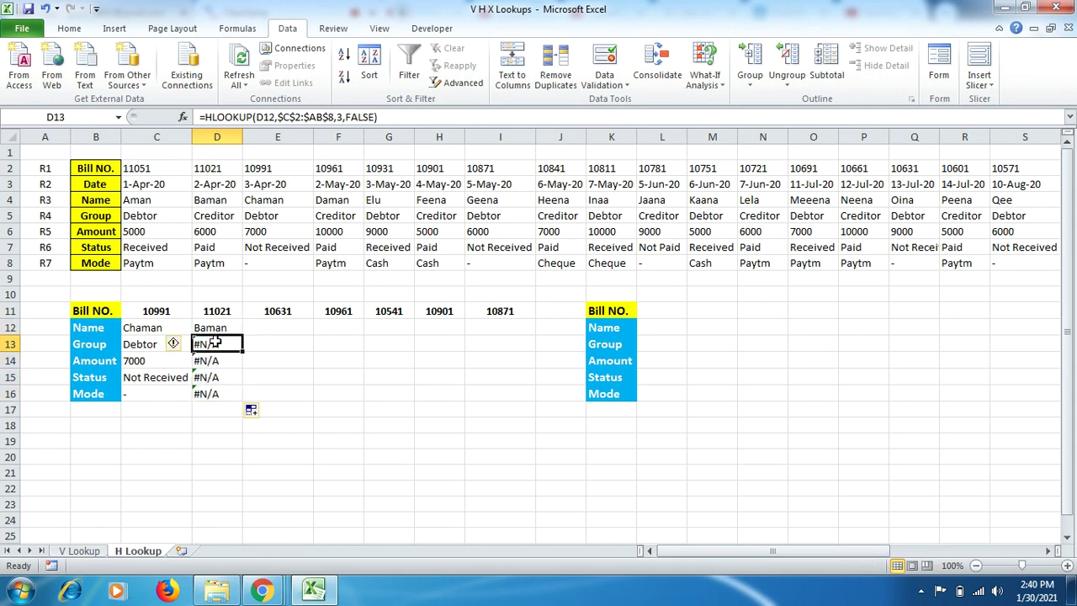
pyautogui.click(276, 118)
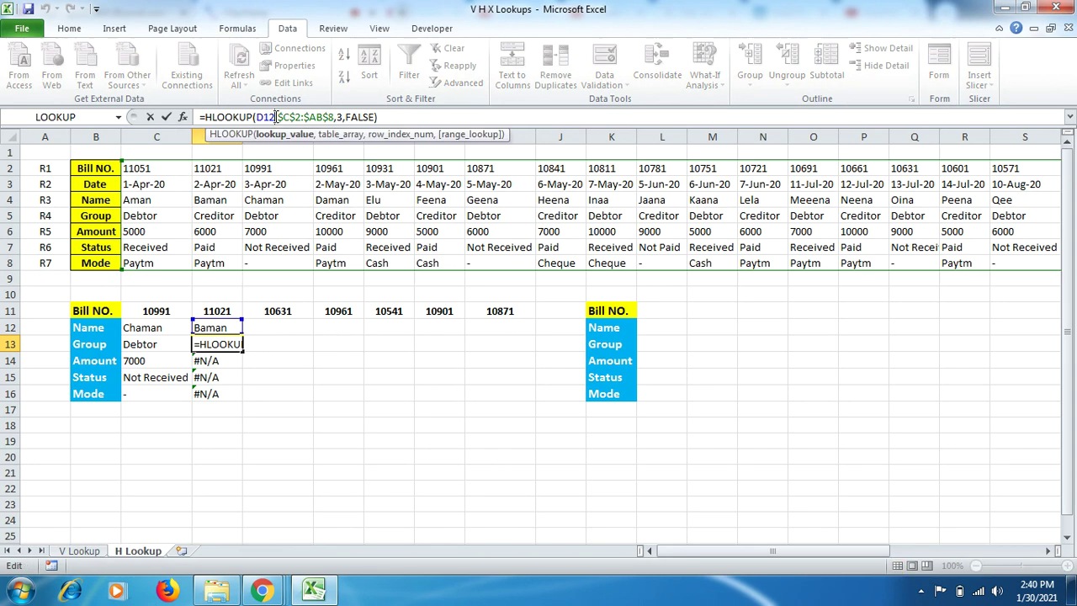
pyautogui.press('BackSpace')
pyautogui.write('1')
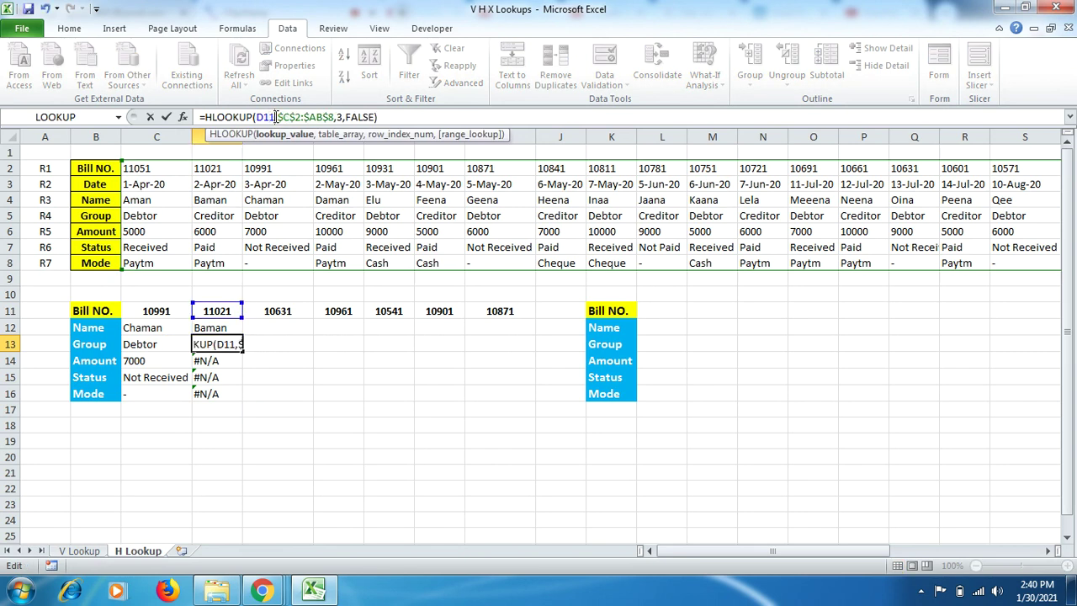
pyautogui.press('Return')
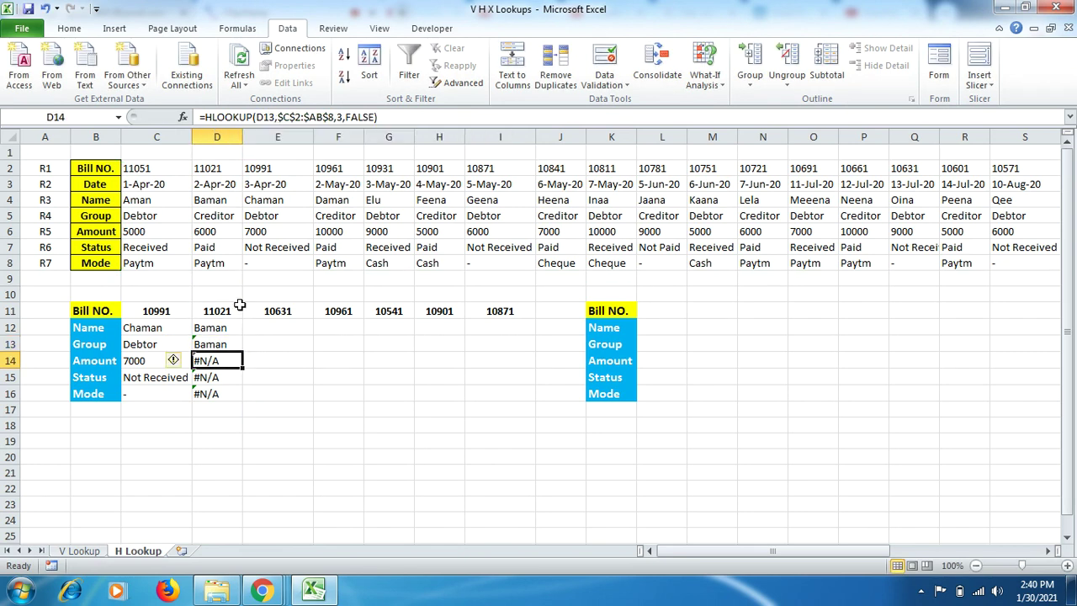
# - Set the row index of the HLOOKUP in D13 to 4 for the Group row
pyautogui.click(224, 344)
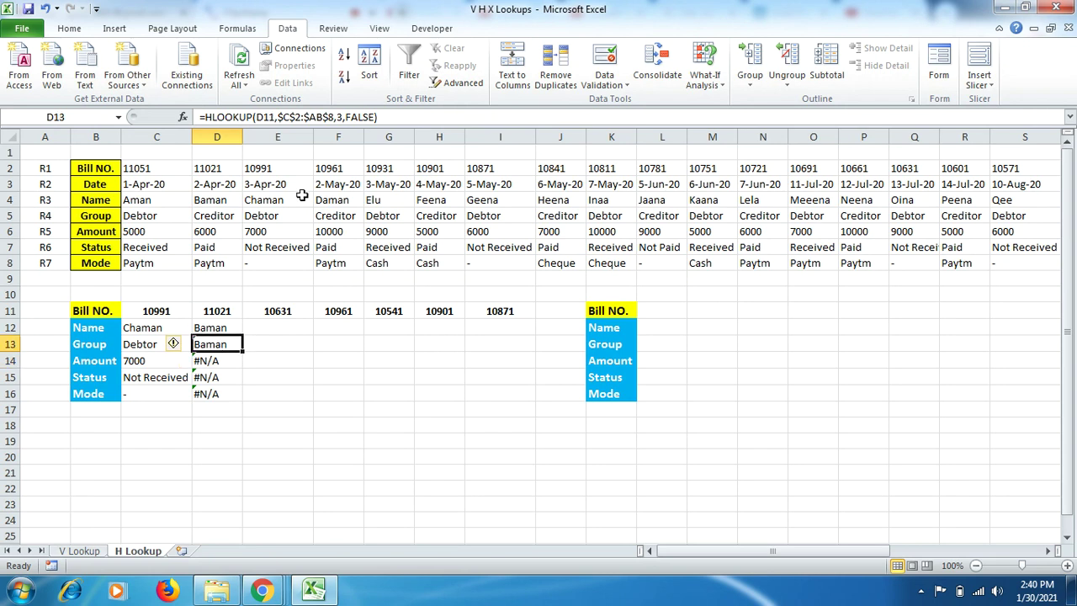
pyautogui.doubleClick(340, 117)
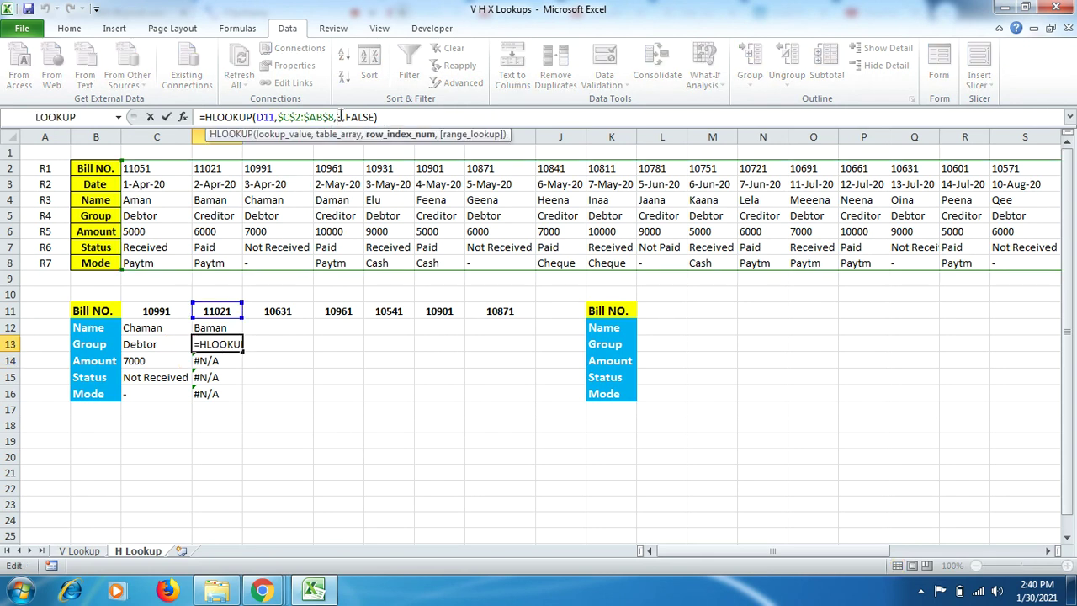
pyautogui.press('BackSpace')
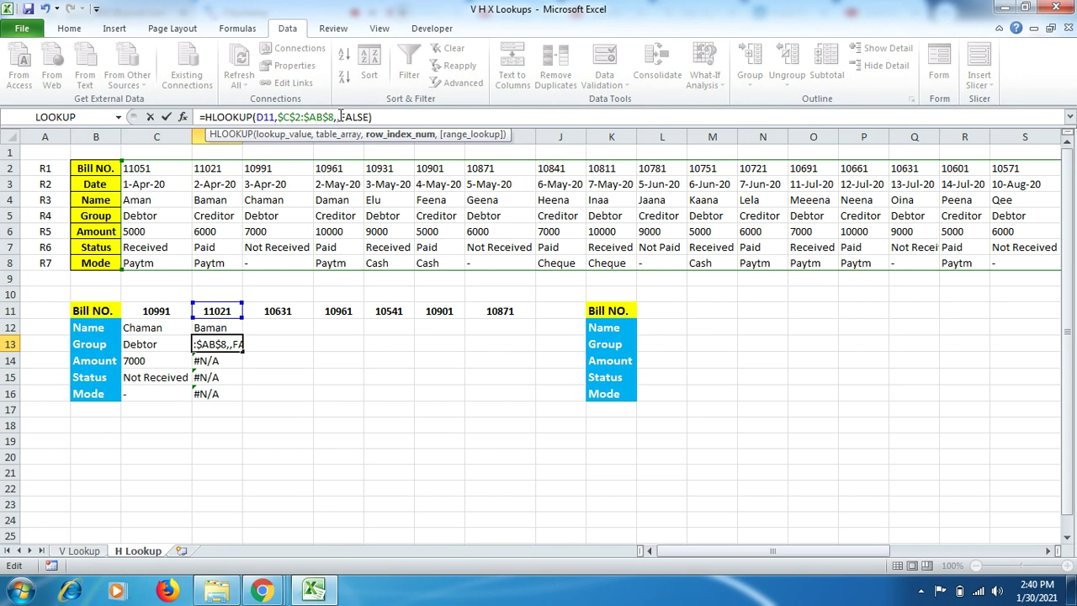
pyautogui.write('4')
pyautogui.press('Return')
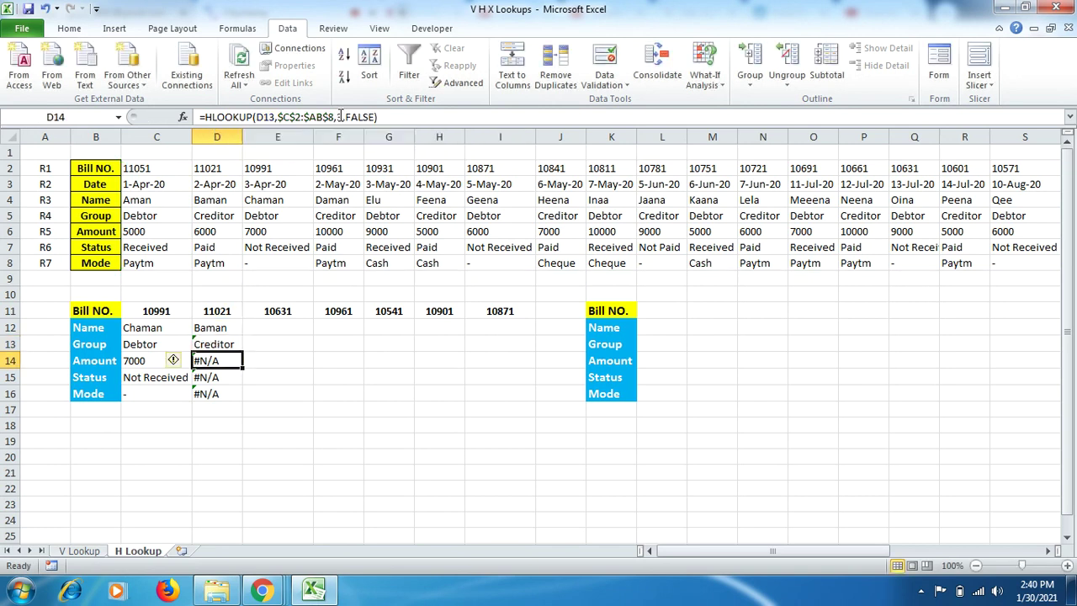
# - Change the D14 HLOOKUP to use D11 as the lookup value and 5 as the row index
pyautogui.click(274, 116)
pyautogui.press('BackSpace')
pyautogui.press('BackSpace')
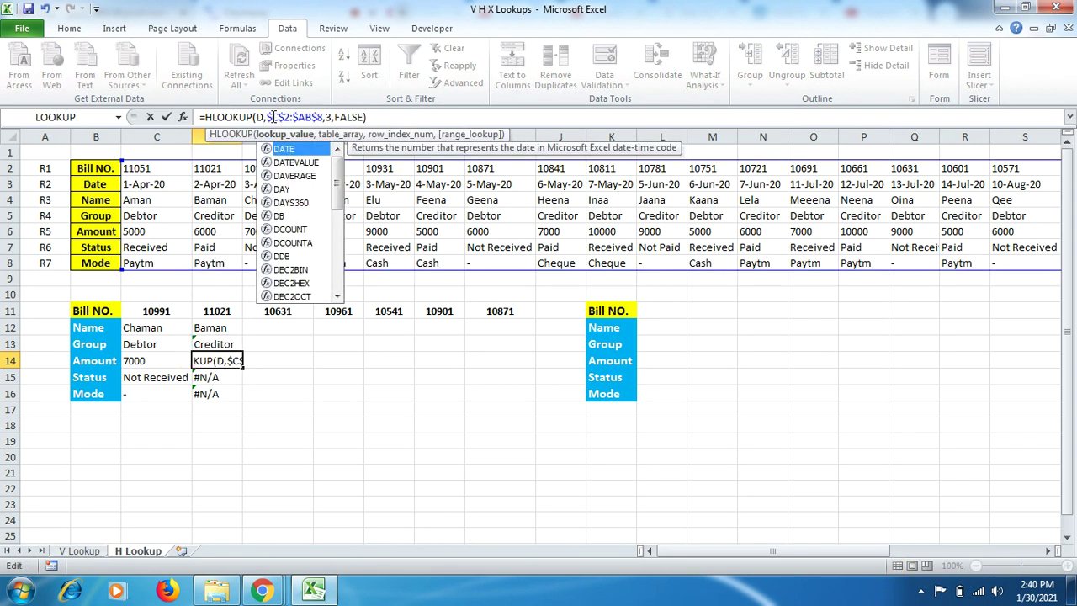
pyautogui.press('BackSpace')
pyautogui.click(208, 314)
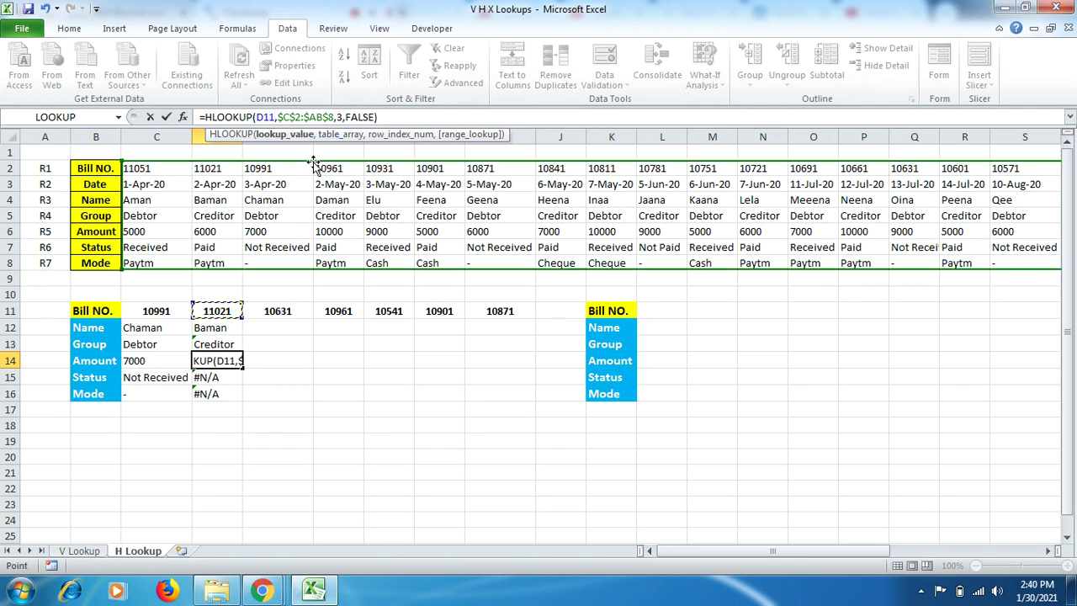
pyautogui.click(341, 117)
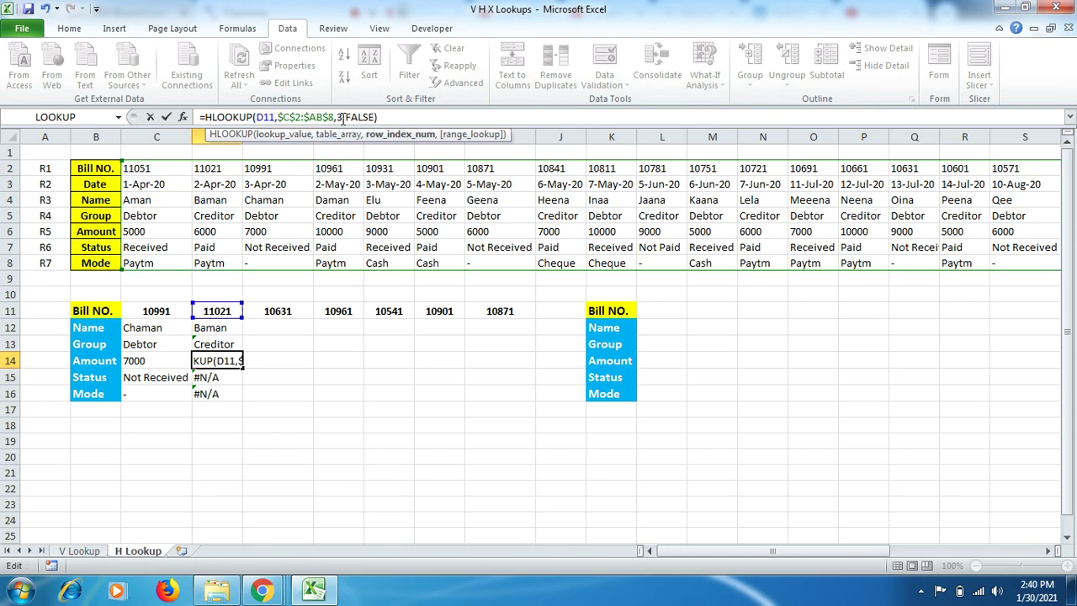
pyautogui.press('BackSpace')
pyautogui.write('5')
pyautogui.press('Return')
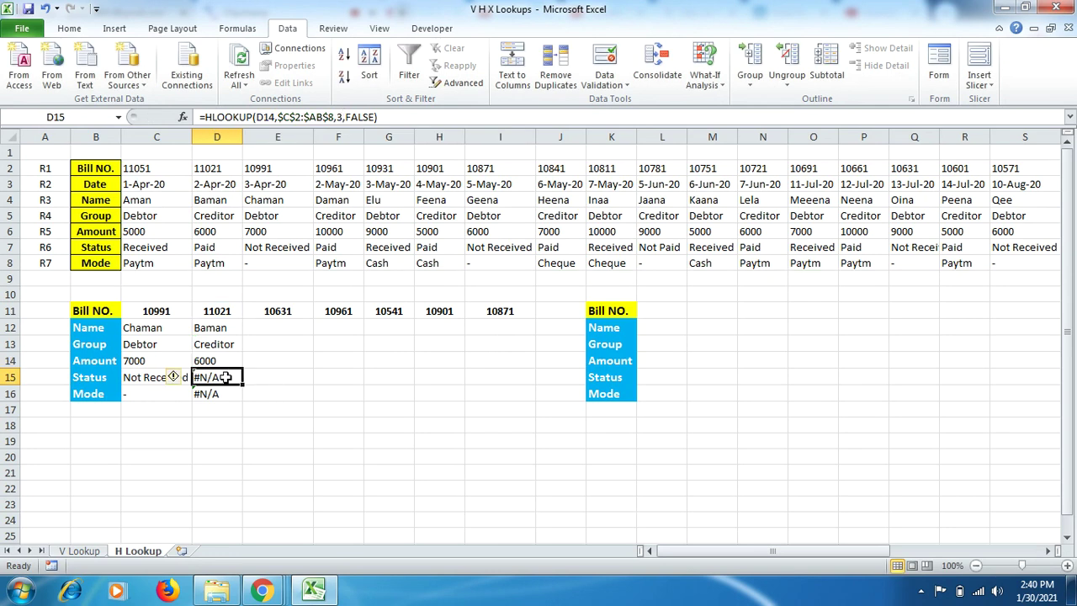
# - Change the D15 HLOOKUP to row index 6 with D11 as the lookup value
pyautogui.doubleClick(340, 117)
pyautogui.write('6')
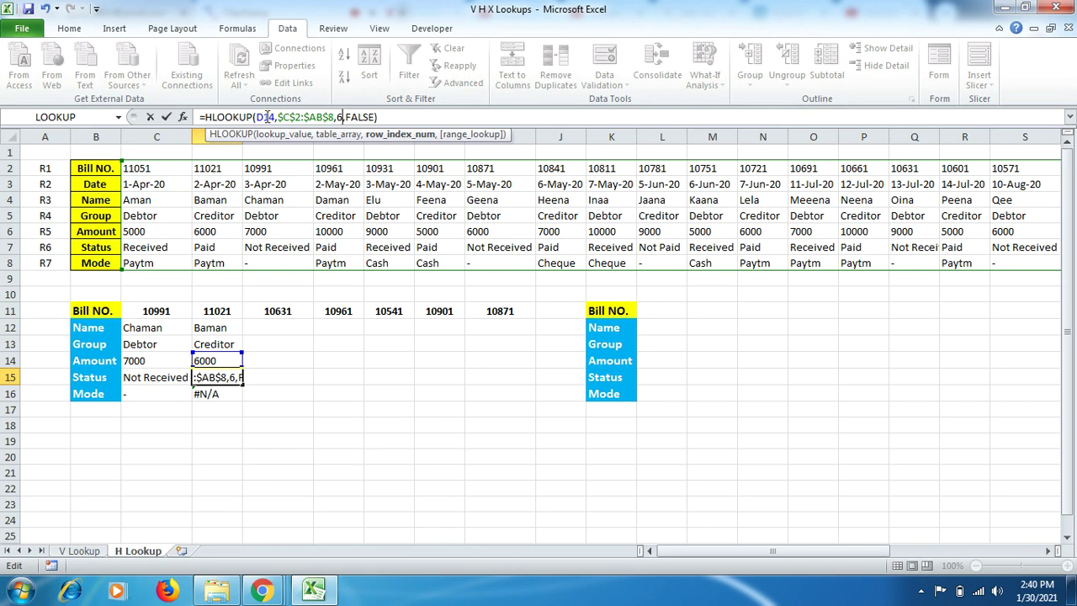
pyautogui.doubleClick(267, 117)
pyautogui.write('D11')
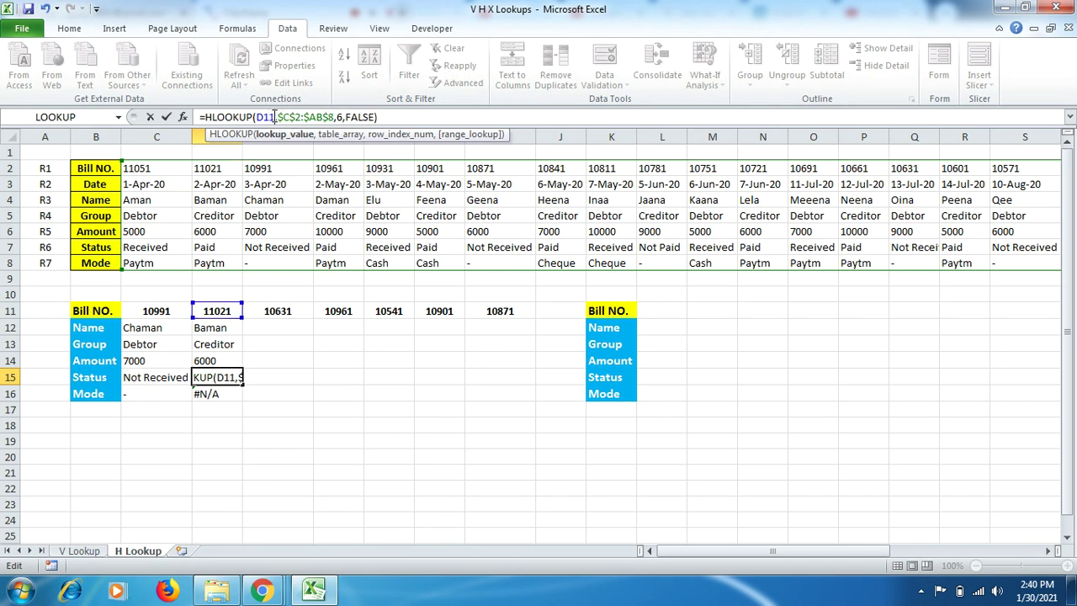
pyautogui.press('Return')
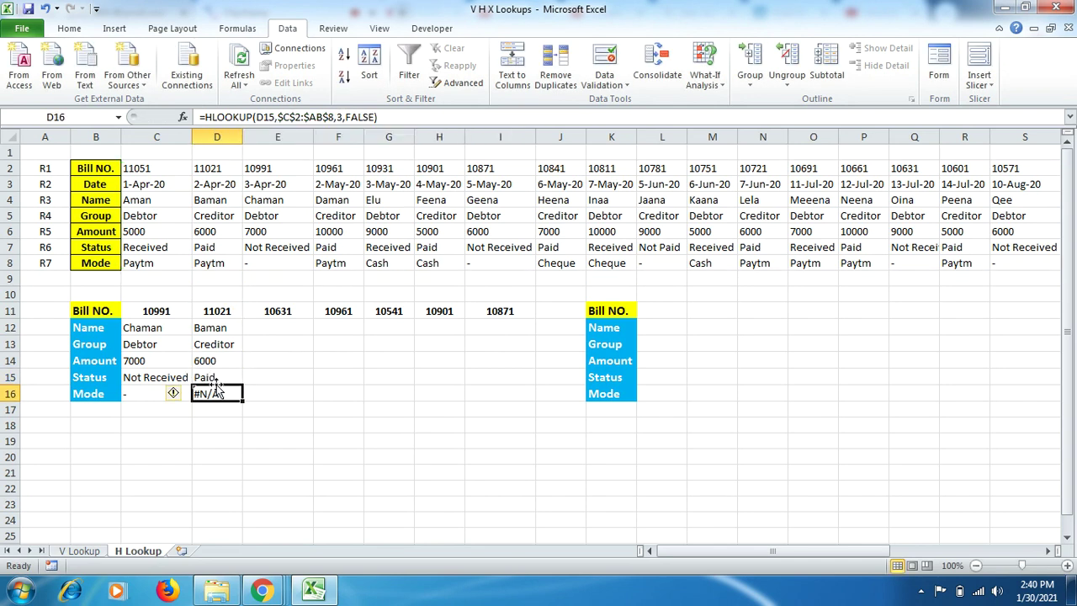
# - Change the D16 HLOOKUP to row index 7 with D11 as the lookup value
pyautogui.click(341, 117)
pyautogui.press('BackSpace')
pyautogui.write('7')
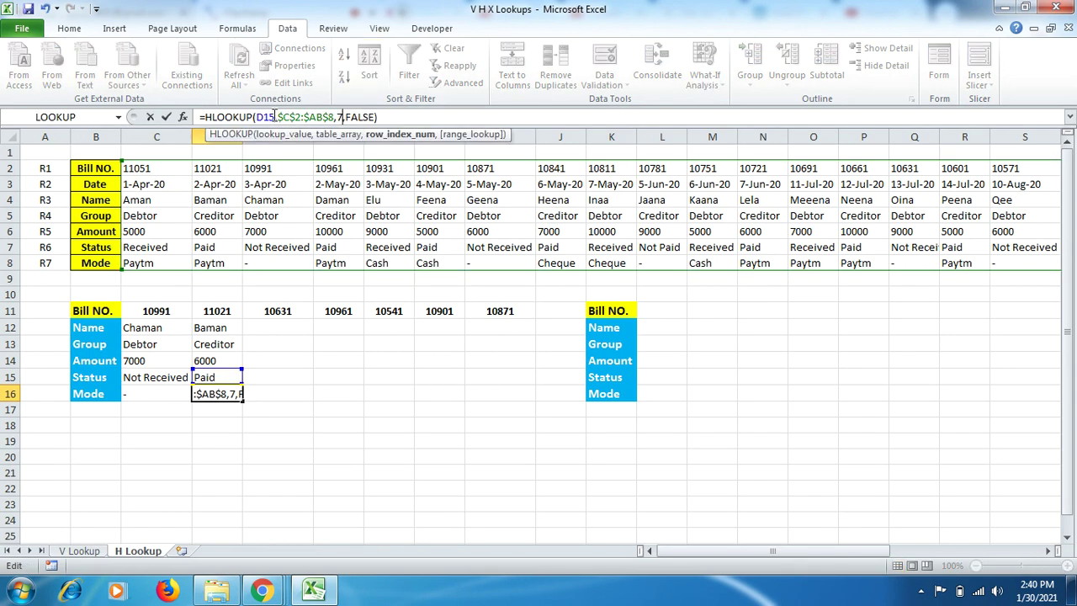
pyautogui.click(274, 117)
pyautogui.press('BackSpace')
pyautogui.write('1')
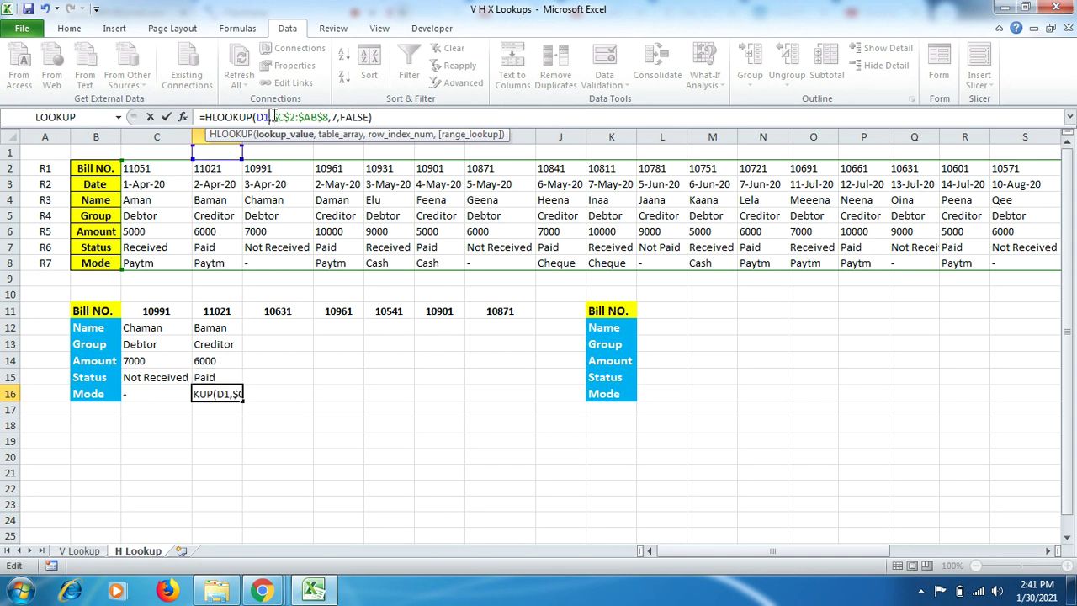
pyautogui.press('Return')
# - Fill the D12:D16 formulas across to column I for the remaining bill numbers
pyautogui.click(277, 391)
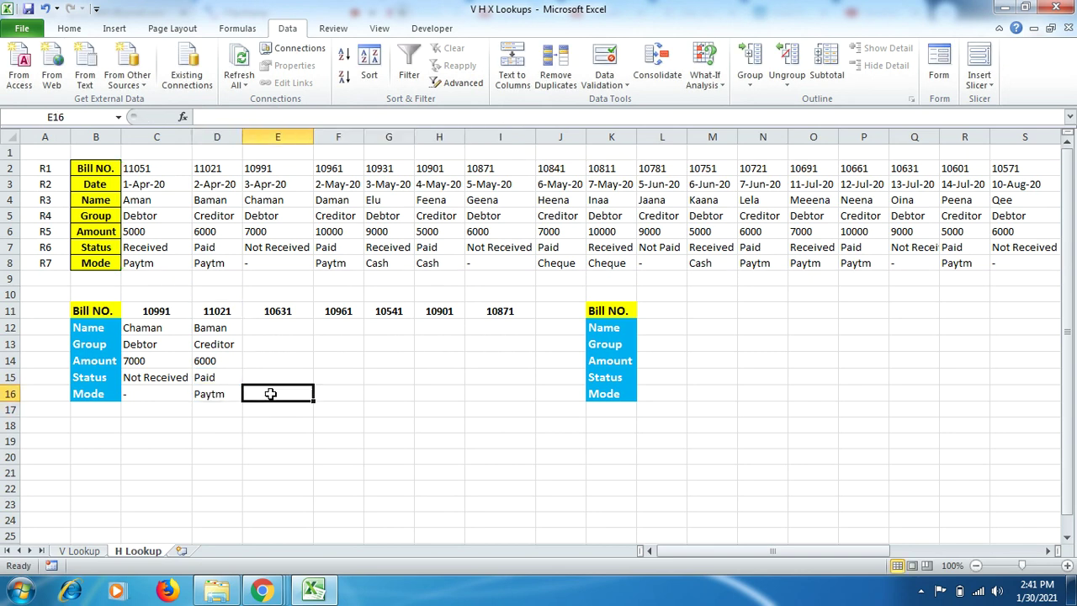
pyautogui.moveTo(221, 324); pyautogui.dragTo(551, 390)
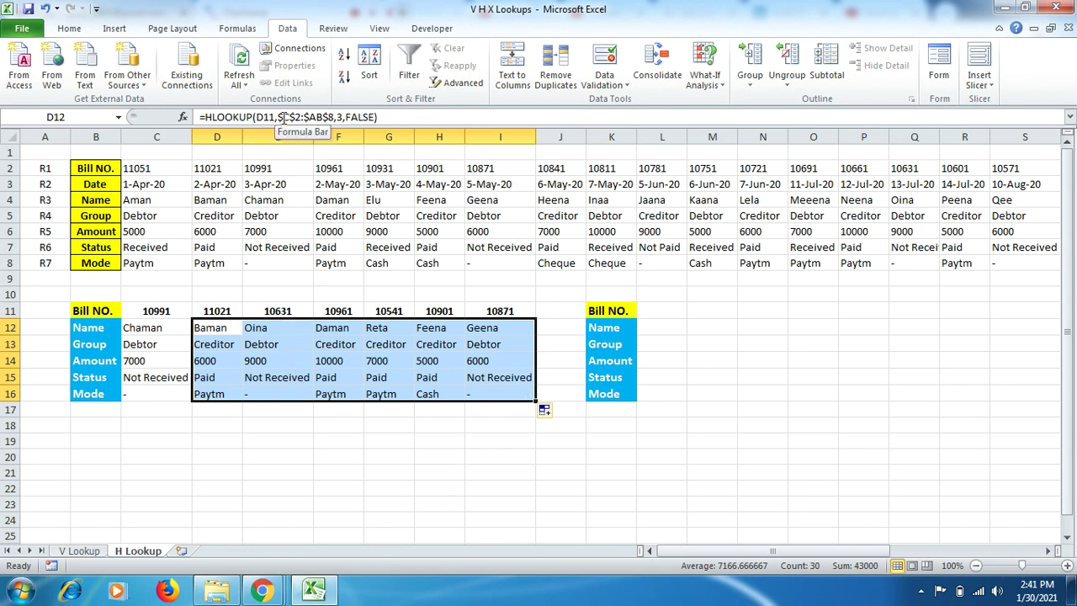
pyautogui.moveTo(278, 118); pyautogui.dragTo(335, 117)
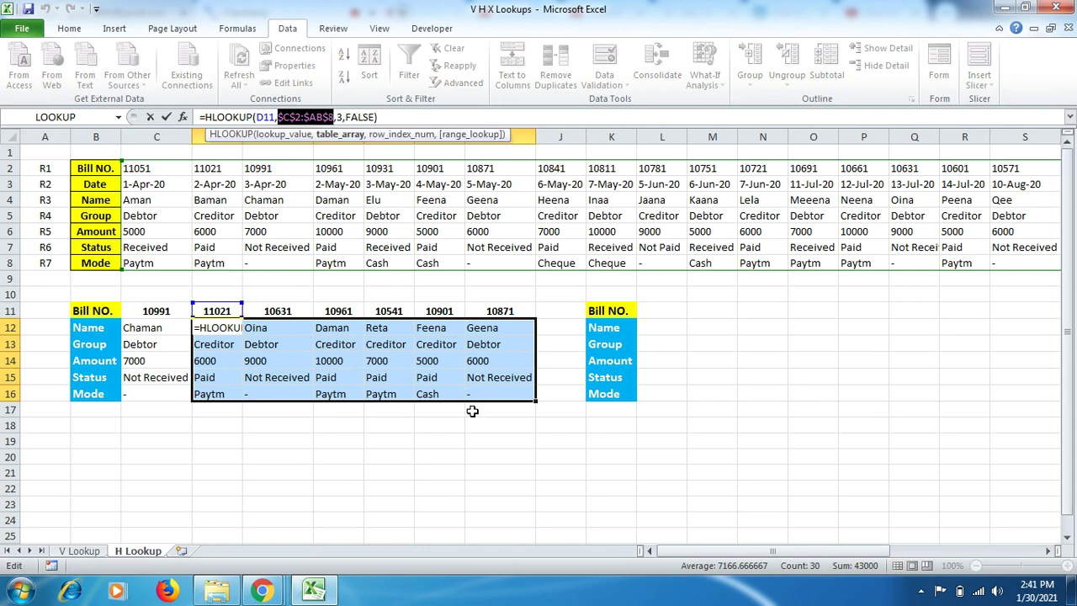
pyautogui.click(513, 440)
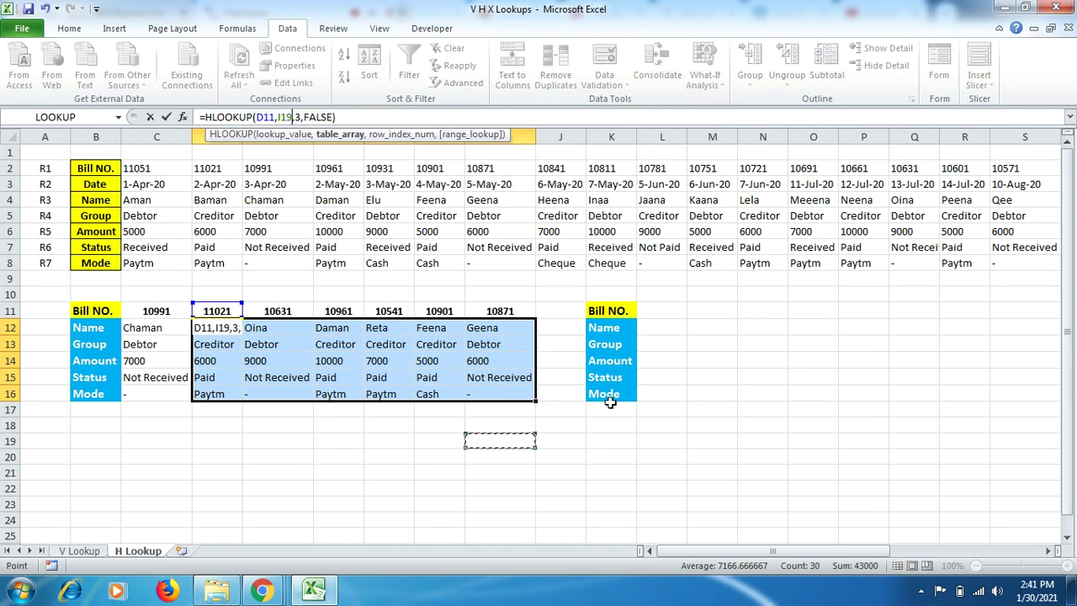
pyautogui.press('Escape')
pyautogui.press('Return')
# - Name the bill number range C2:AB2 as Bills
pyautogui.click(657, 316)
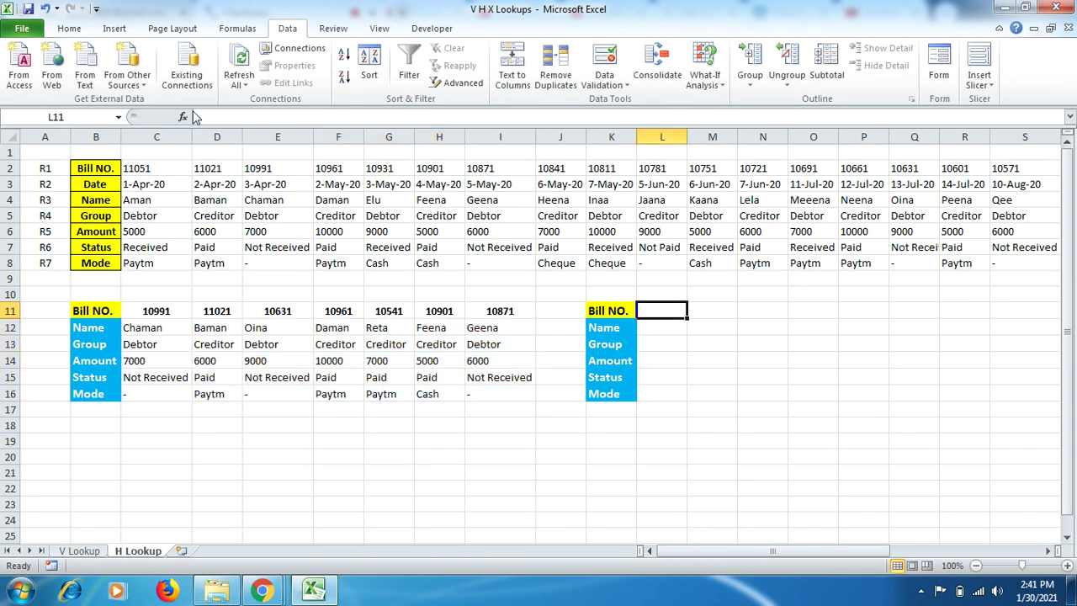
pyautogui.moveTo(143, 168); pyautogui.dragTo(942, 168)
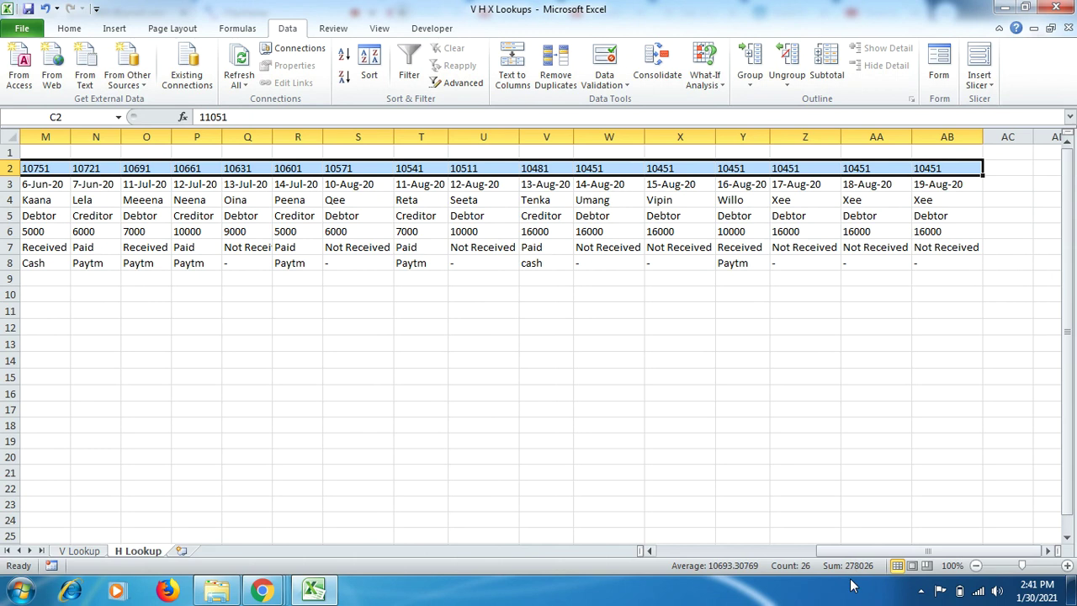
pyautogui.moveTo(878, 554); pyautogui.dragTo(673, 565)
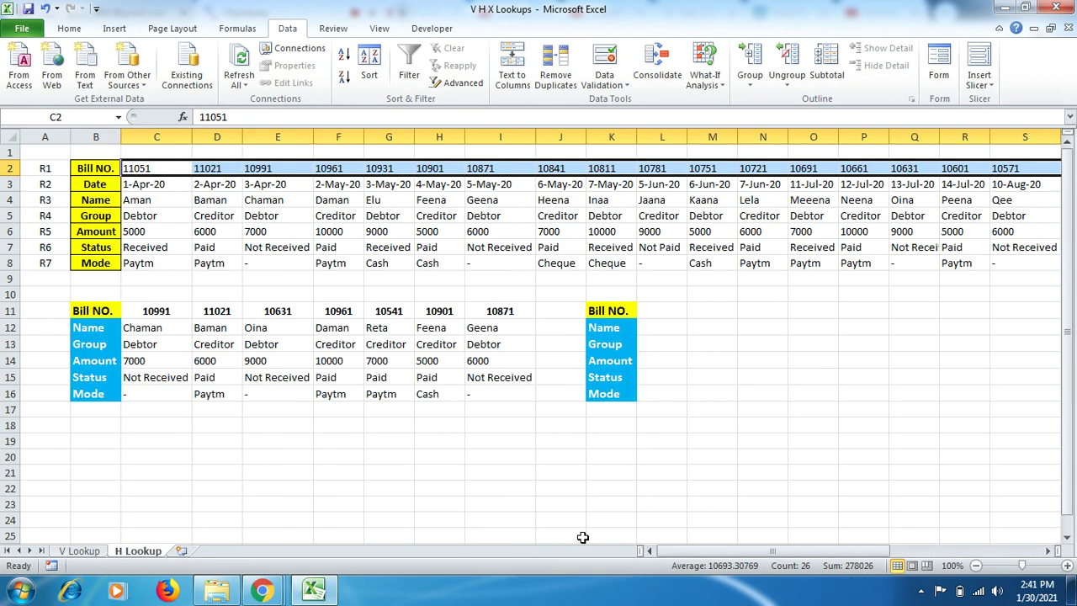
pyautogui.click(68, 116)
pyautogui.write('Bills')
pyautogui.press('Return')
# - Go to the Bills named range to check which cells it covers
pyautogui.click(156, 199)
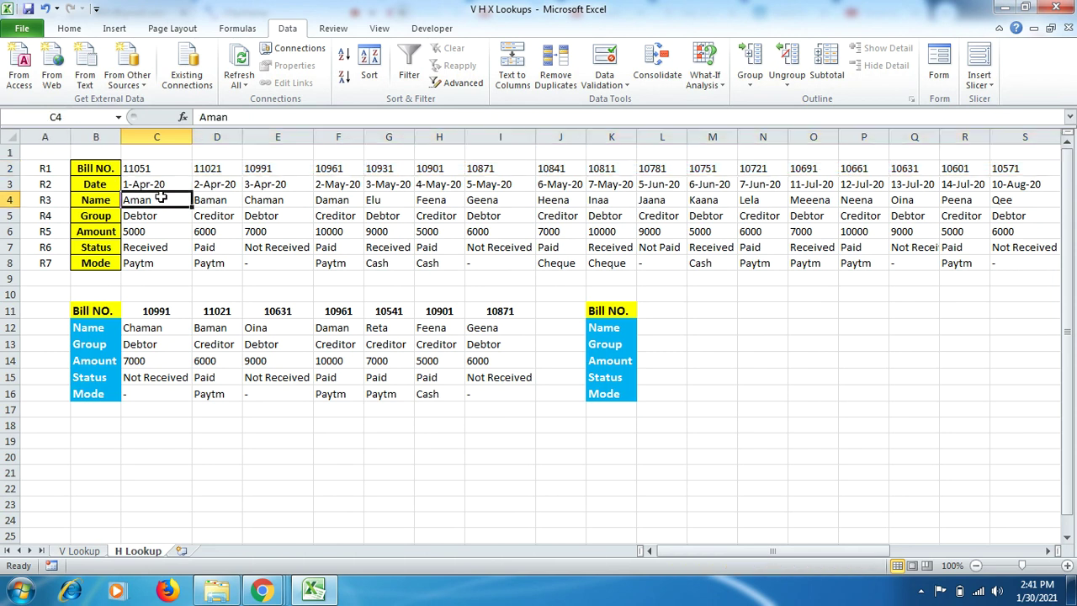
pyautogui.click(118, 117)
pyautogui.click(91, 147)
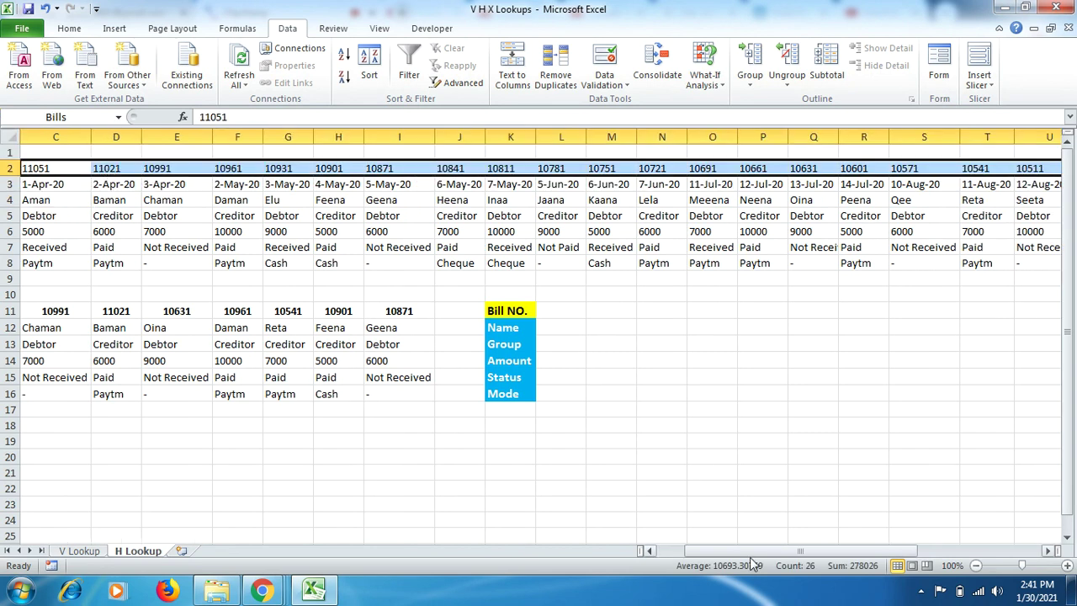
pyautogui.moveTo(748, 551); pyautogui.dragTo(641, 548)
pyautogui.click(357, 232)
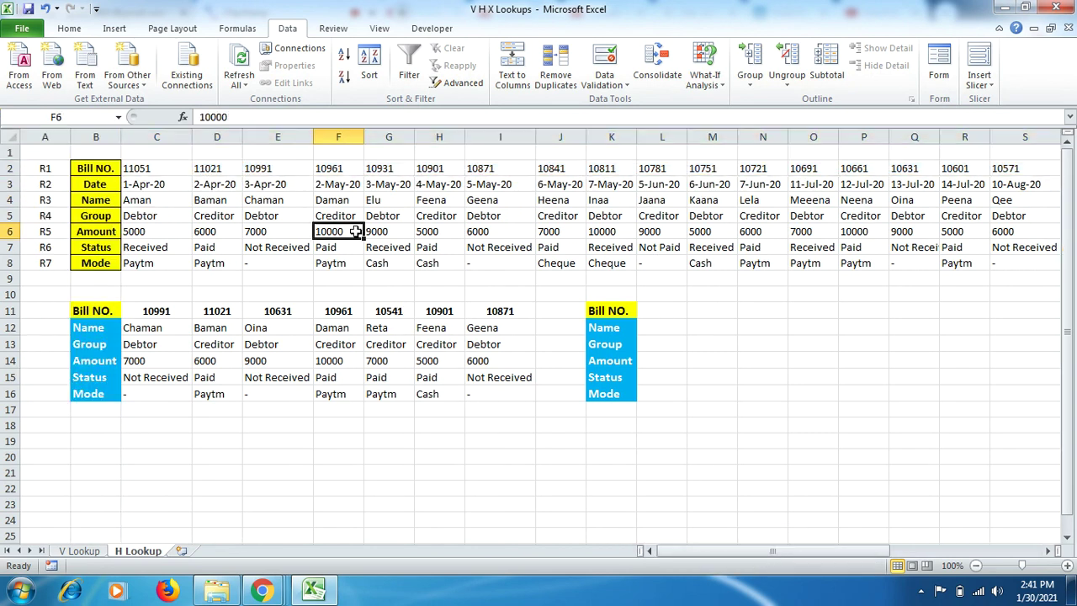
pyautogui.click(69, 28)
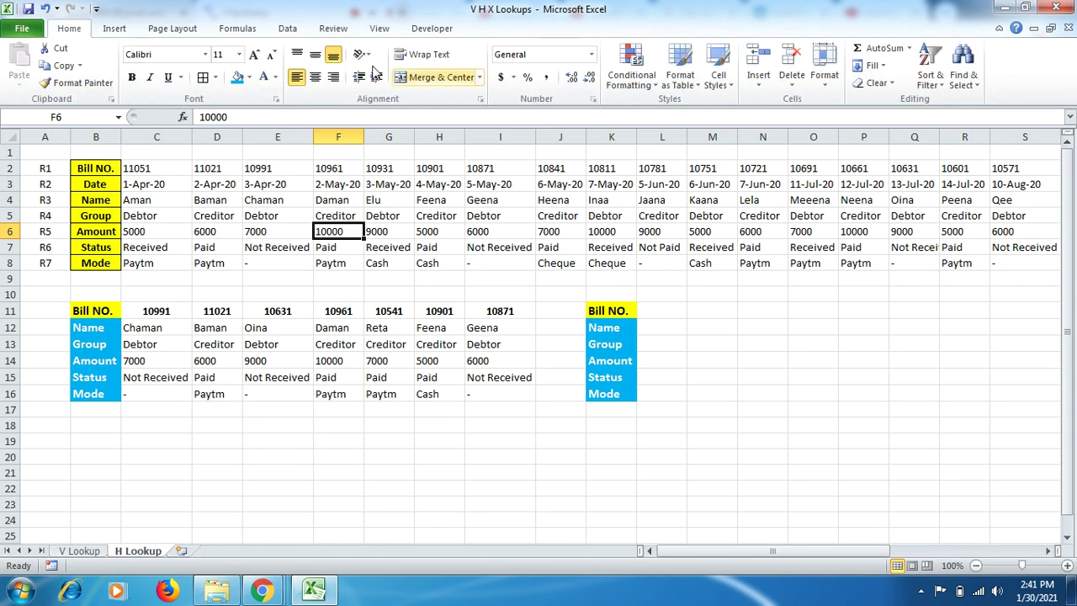
pyautogui.click(287, 27)
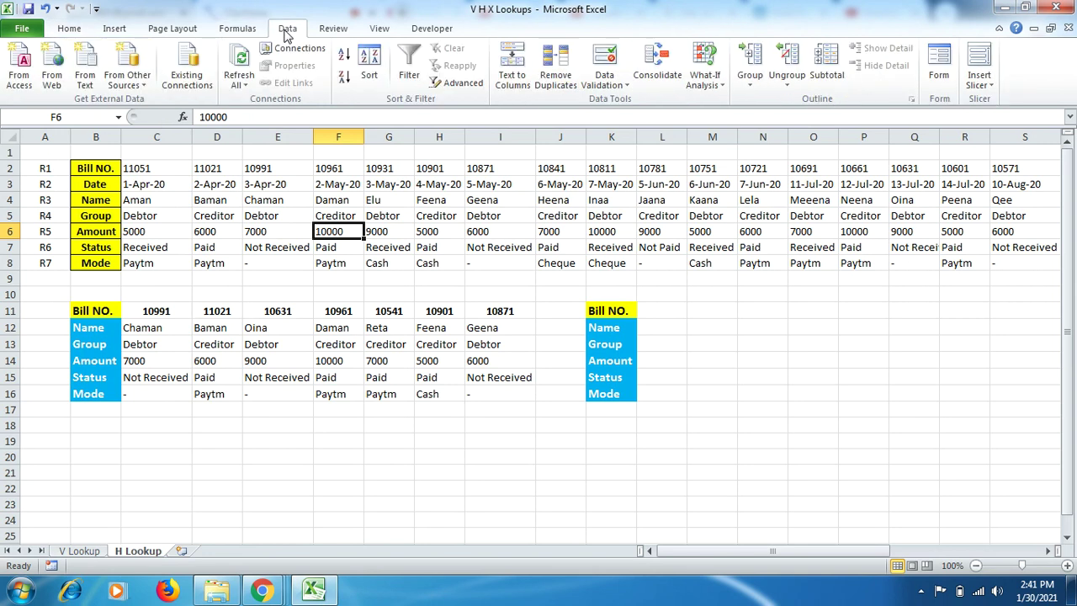
pyautogui.click(621, 85)
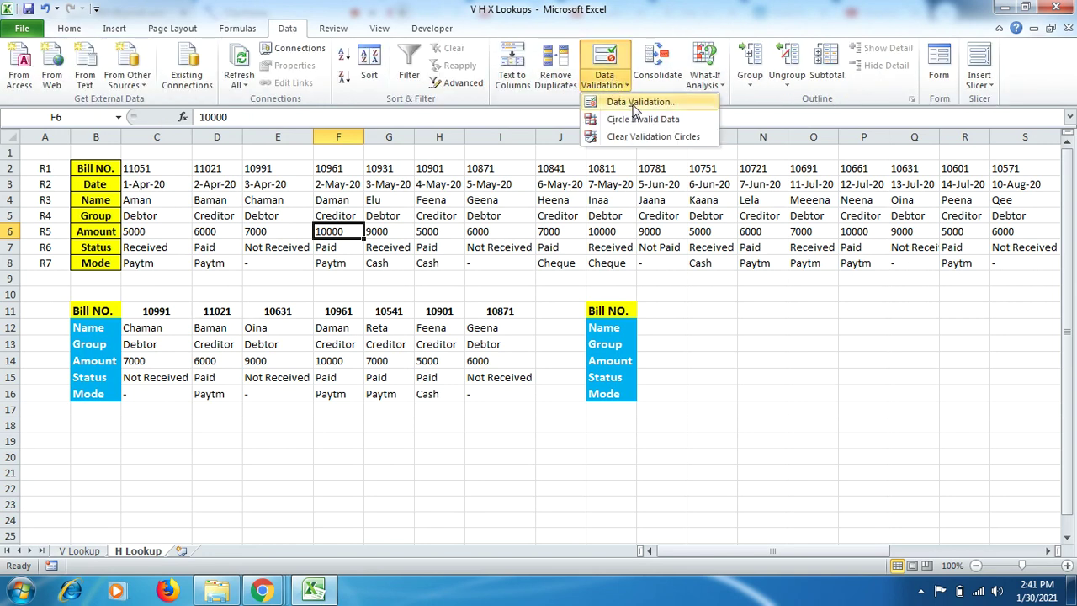
pyautogui.click(639, 101)
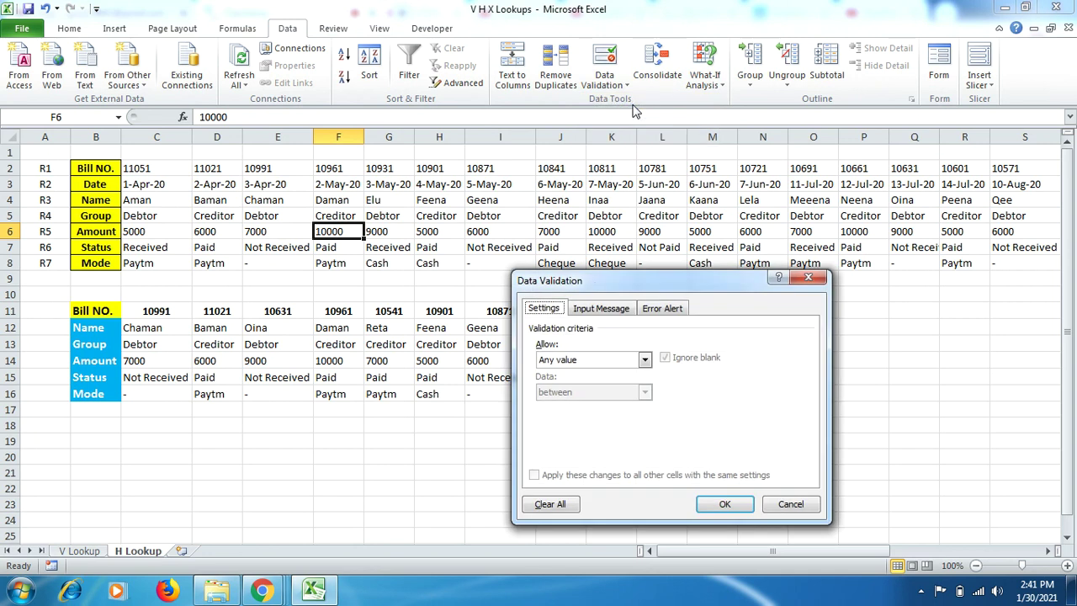
pyautogui.click(807, 280)
# - Add list data validation to the empty Bill NO. cell L11 with =Bills as the source
pyautogui.click(661, 311)
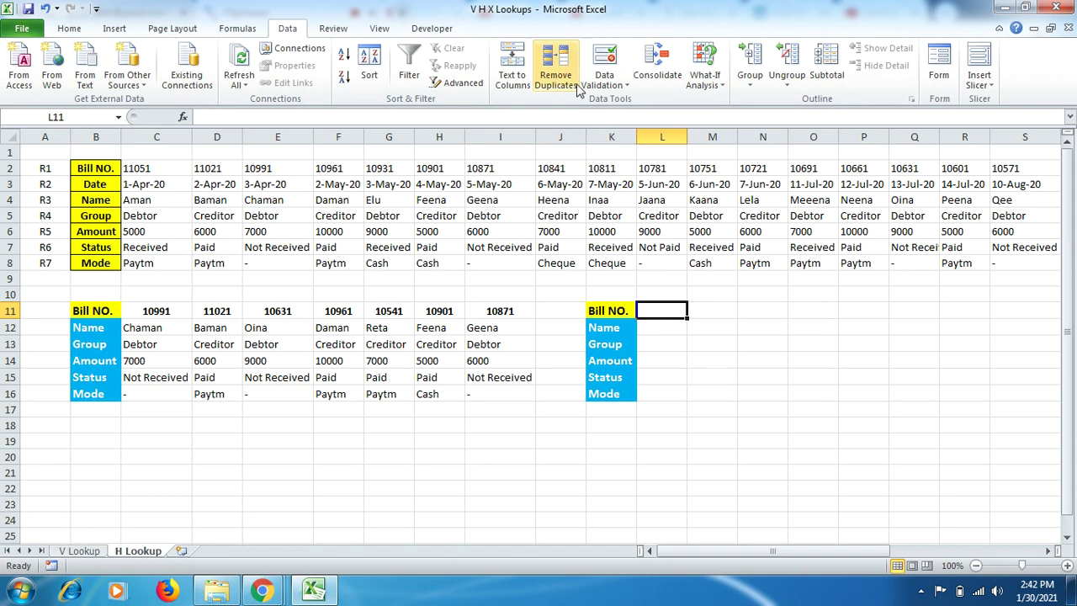
pyautogui.click(624, 84)
pyautogui.click(631, 101)
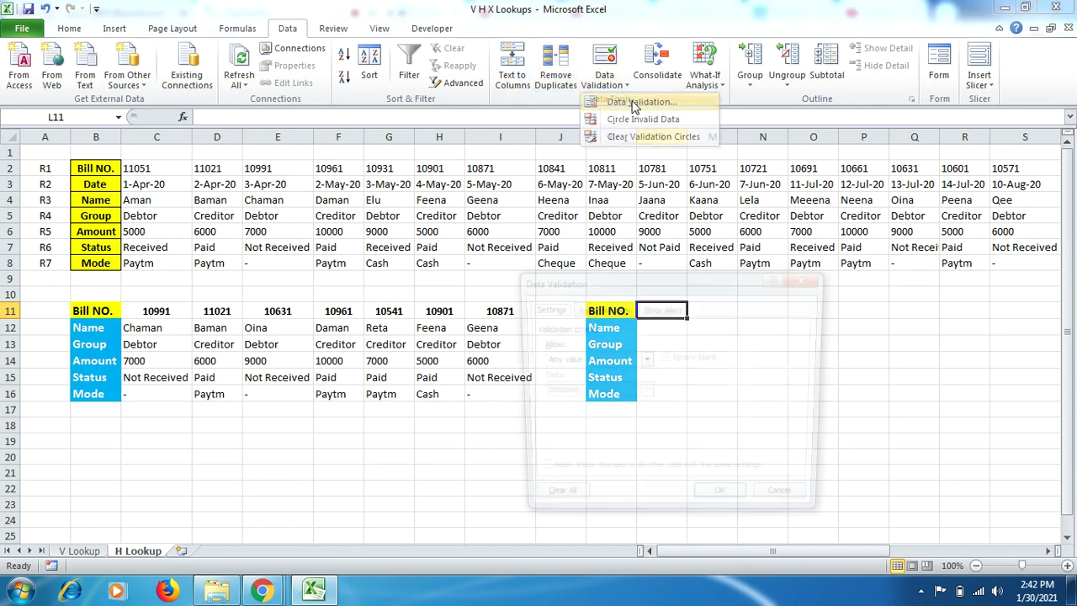
pyautogui.click(646, 360)
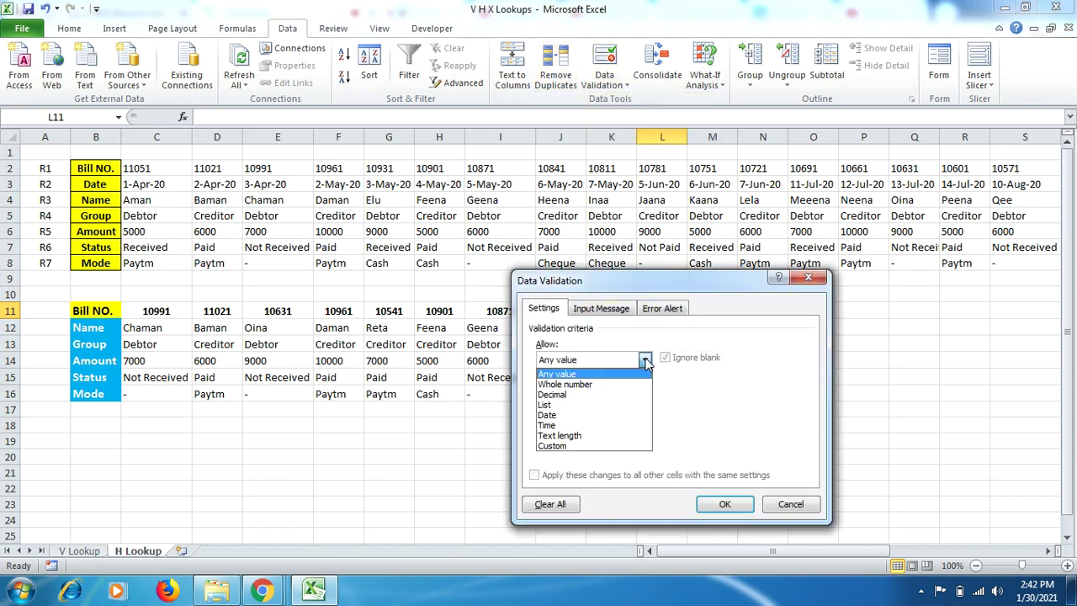
pyautogui.click(589, 405)
pyautogui.click(584, 422)
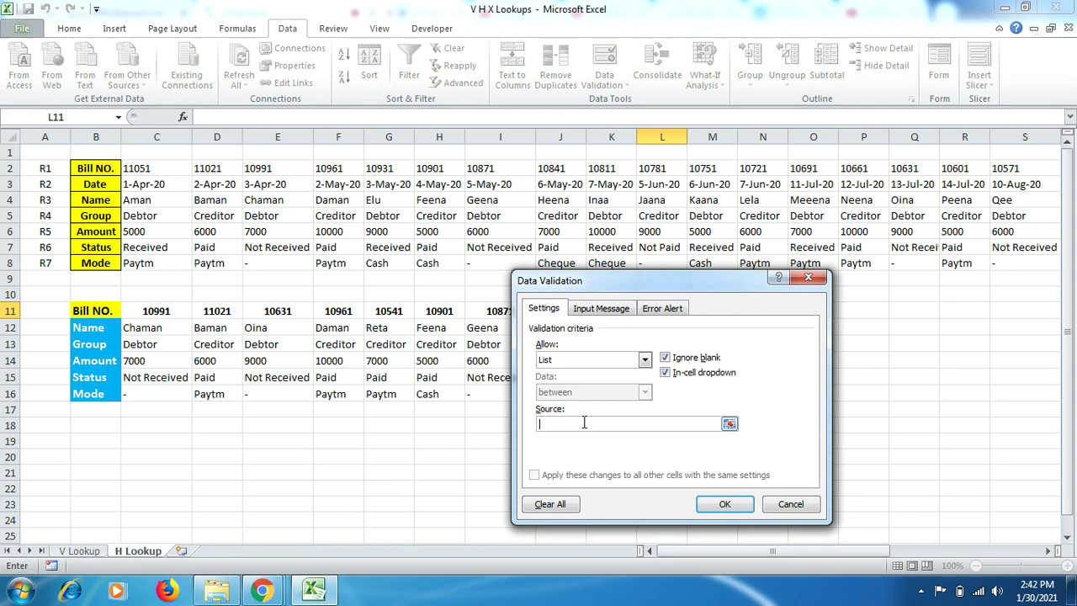
pyautogui.write('=Bills')
pyautogui.click(698, 505)
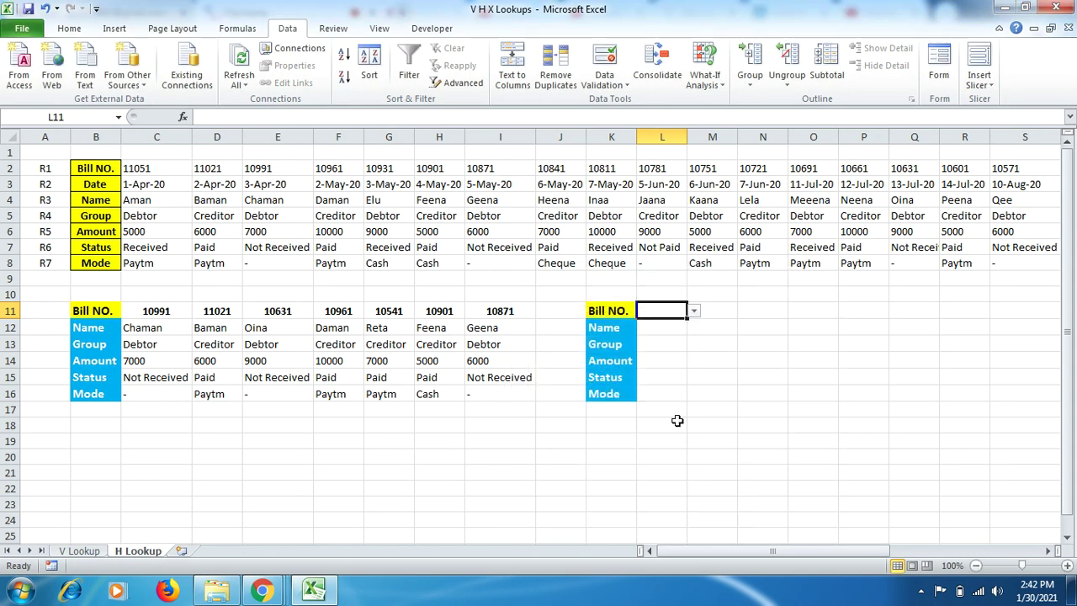
# - Examine the bill numbers offered by the L11 dropdown without choosing one
pyautogui.click(694, 312)
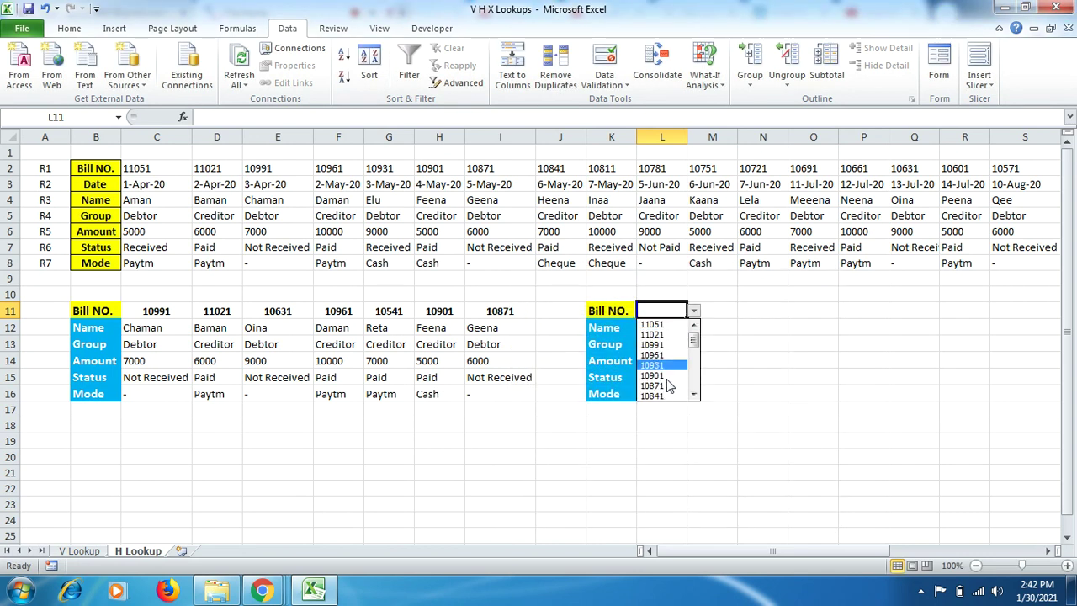
pyautogui.click(718, 343)
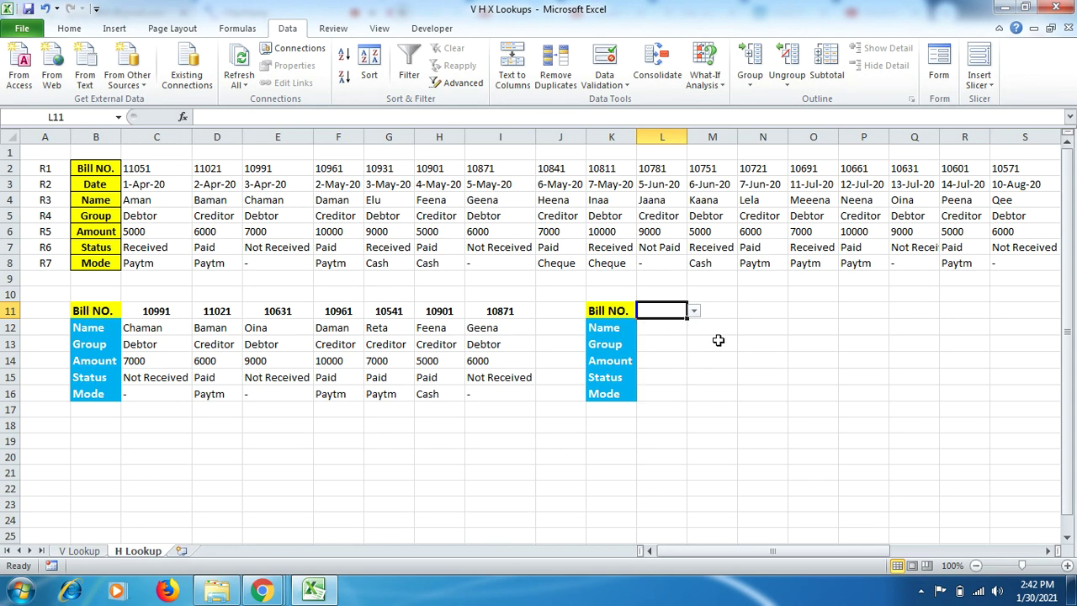
pyautogui.click(669, 325)
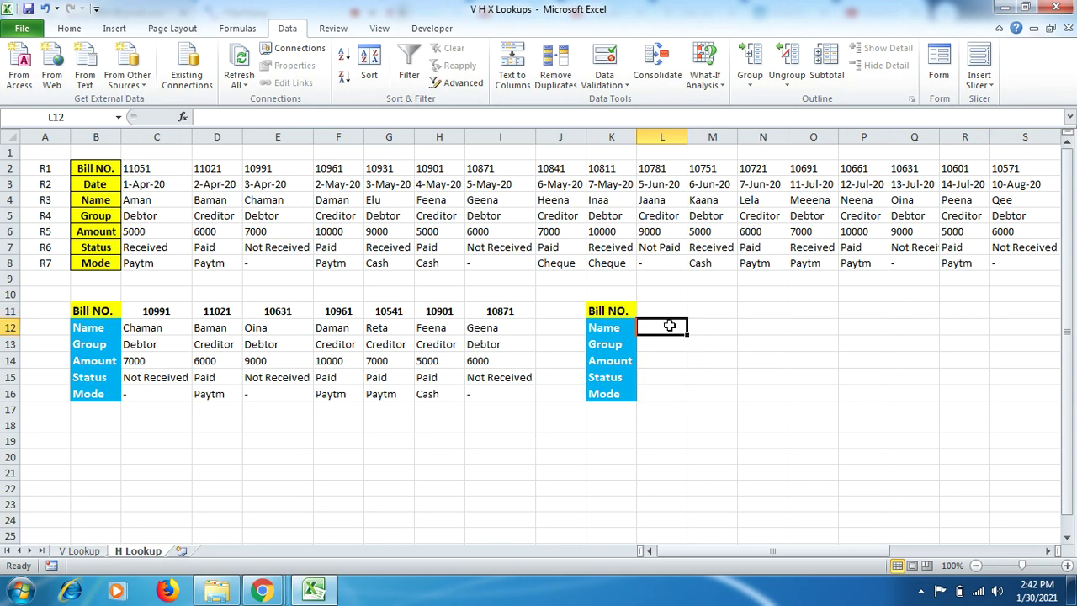
# - Enter =HLOOKUP(L11,C2:AB8,3,FALSE) in the Name cell L12 of the second lookup block
pyautogui.write('=h')
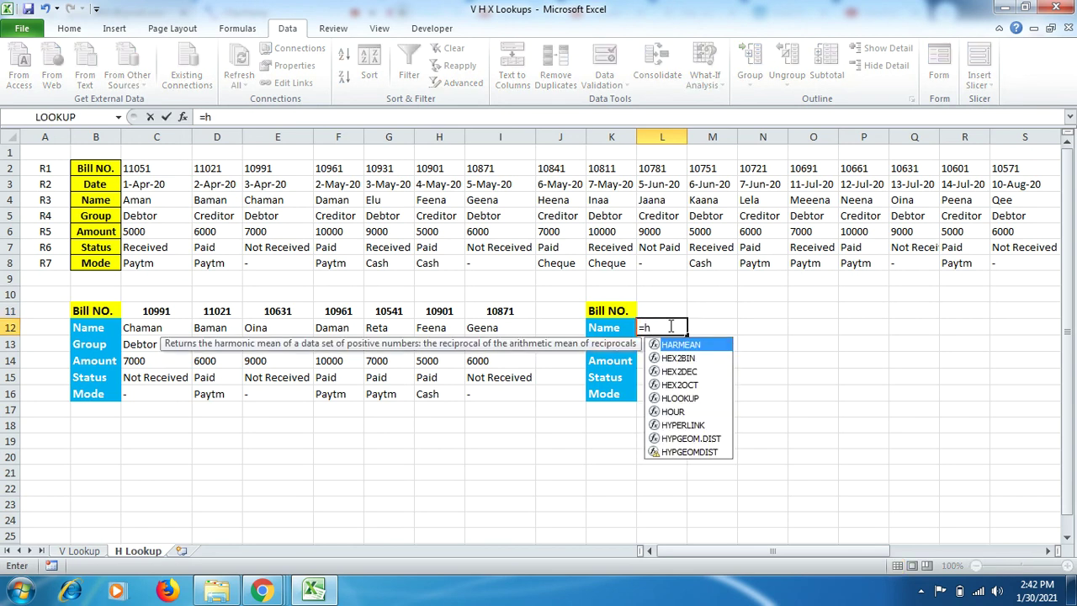
pyautogui.write('look')
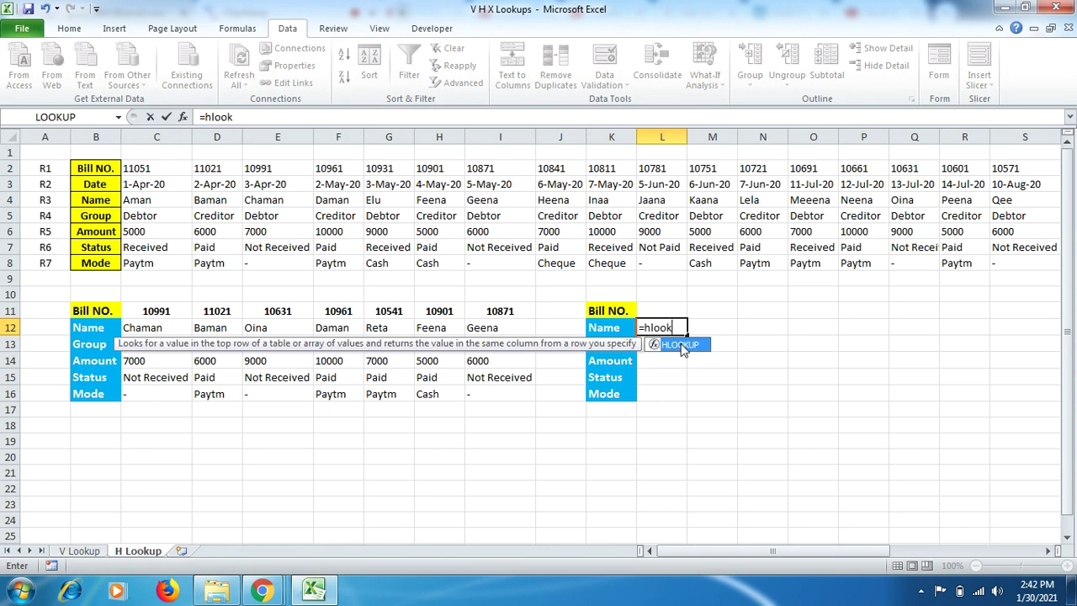
pyautogui.doubleClick(680, 344)
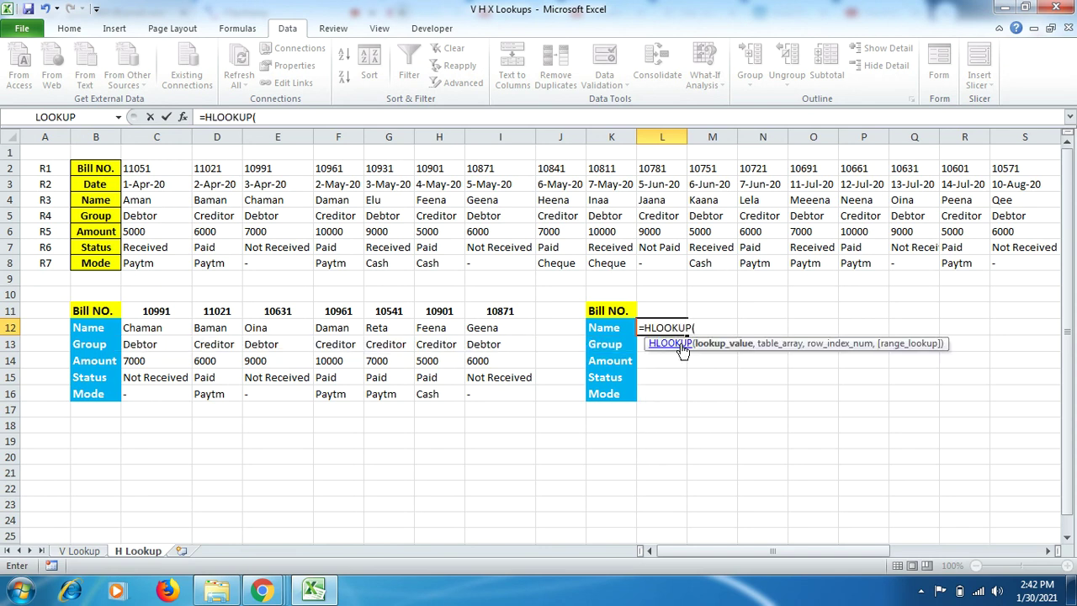
pyautogui.click(656, 309)
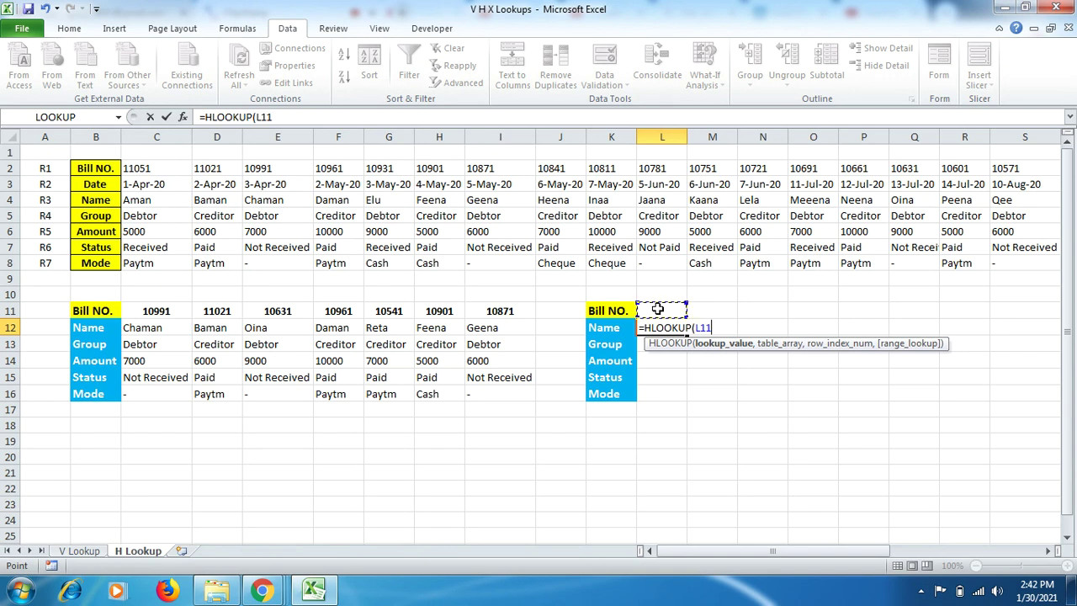
pyautogui.write(',')
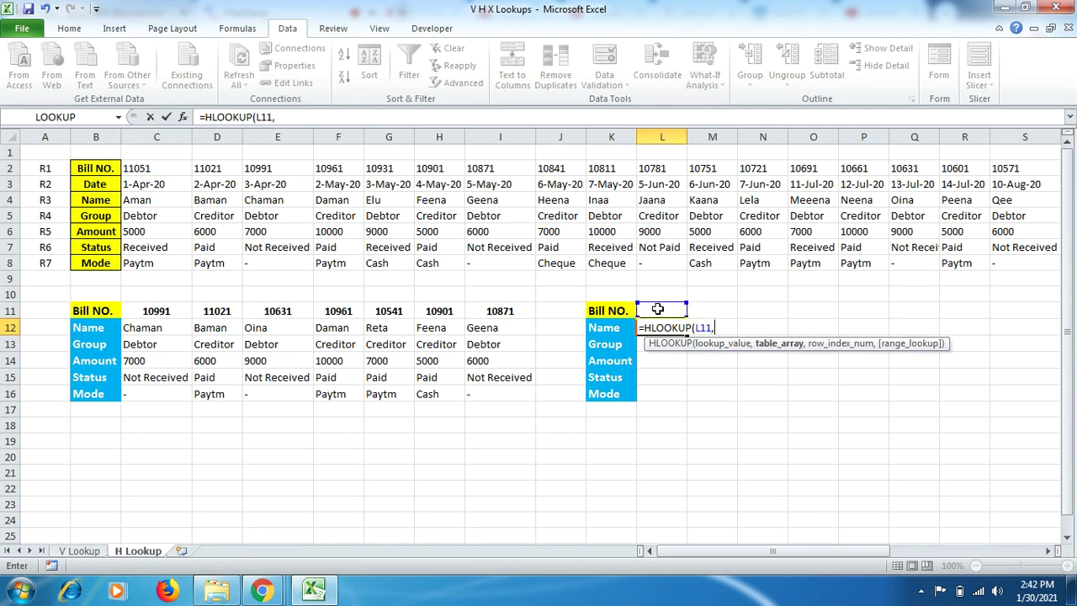
pyautogui.click(150, 171)
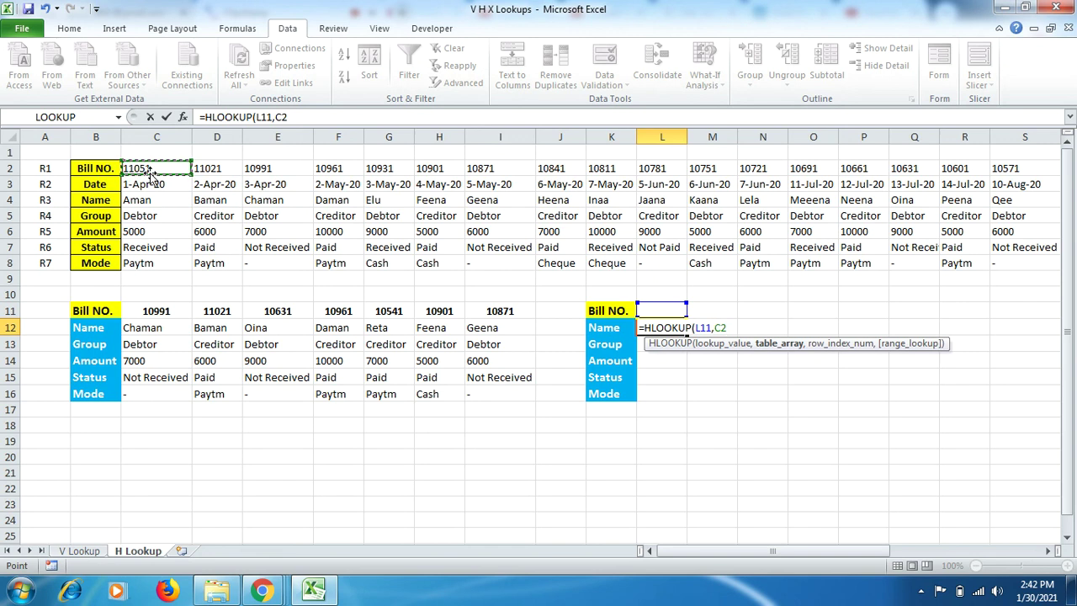
pyautogui.moveTo(150, 170); pyautogui.dragTo(1033, 270)
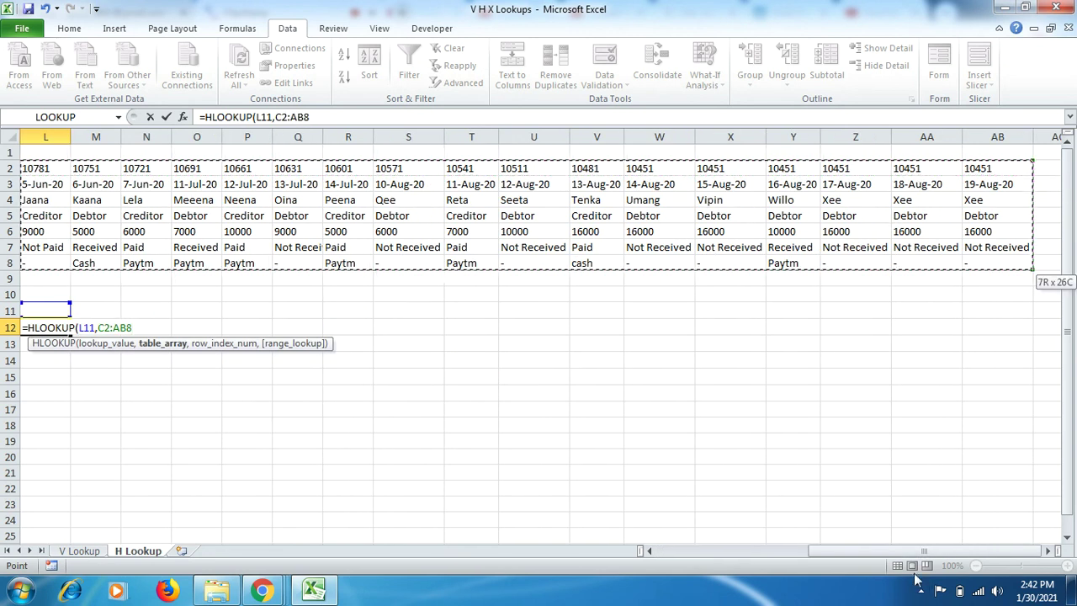
pyautogui.moveTo(917, 550); pyautogui.dragTo(580, 541)
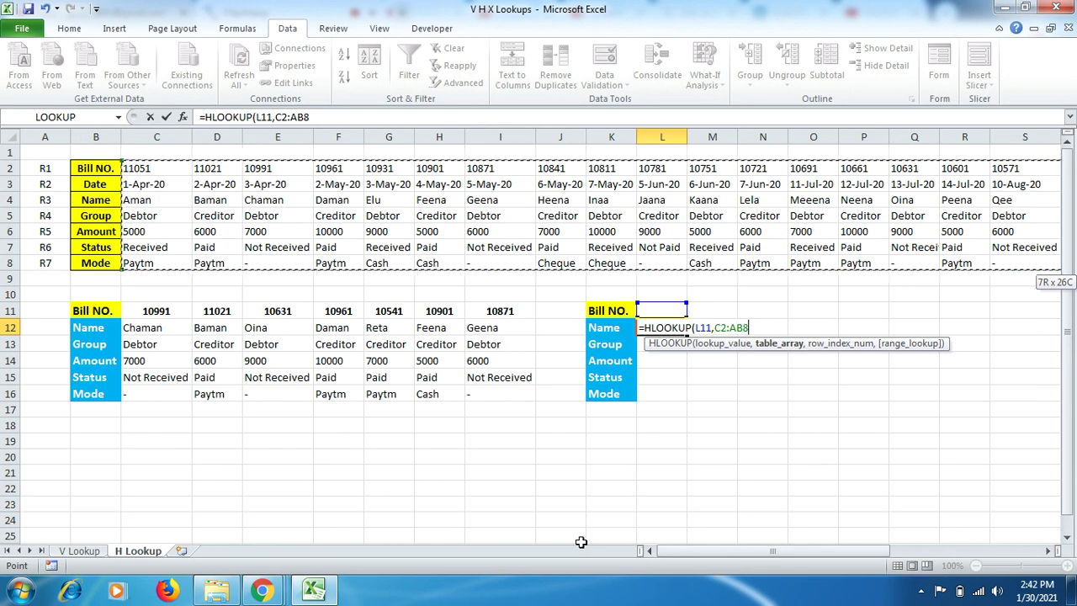
pyautogui.write(',')
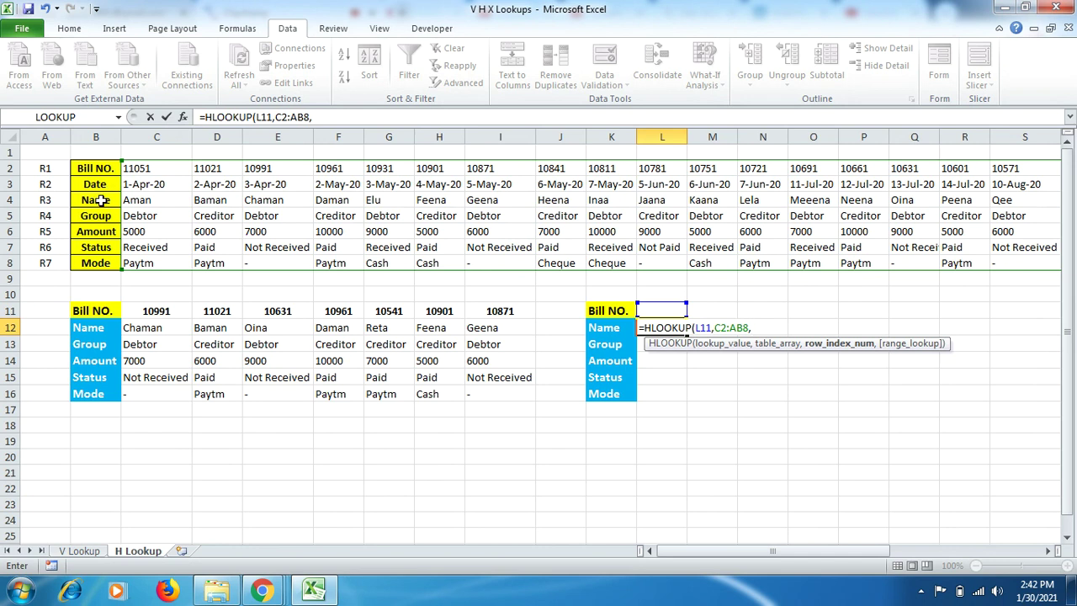
pyautogui.write('3,')
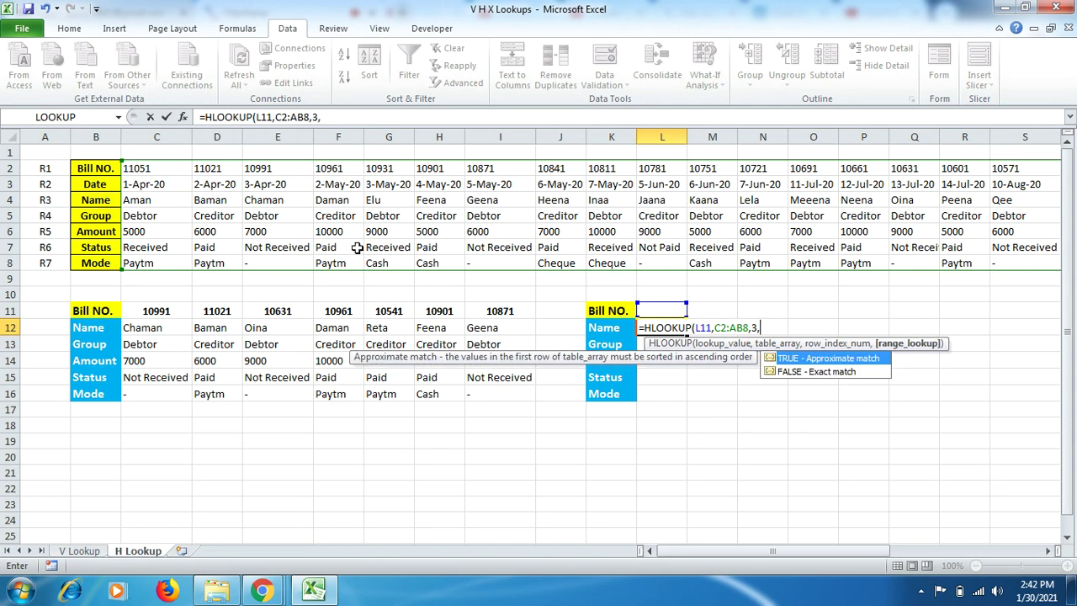
pyautogui.click(793, 372)
pyautogui.doubleClick(793, 372)
pyautogui.press('Return')
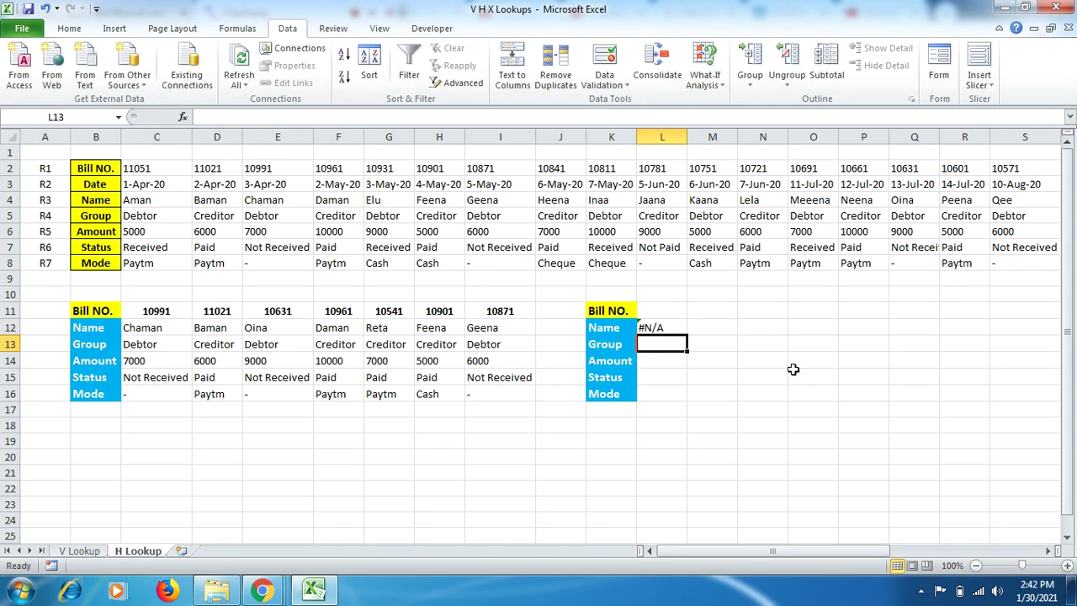
# - Open the Name formula in L12 to review its arguments, leaving it as it is
pyautogui.click(677, 326)
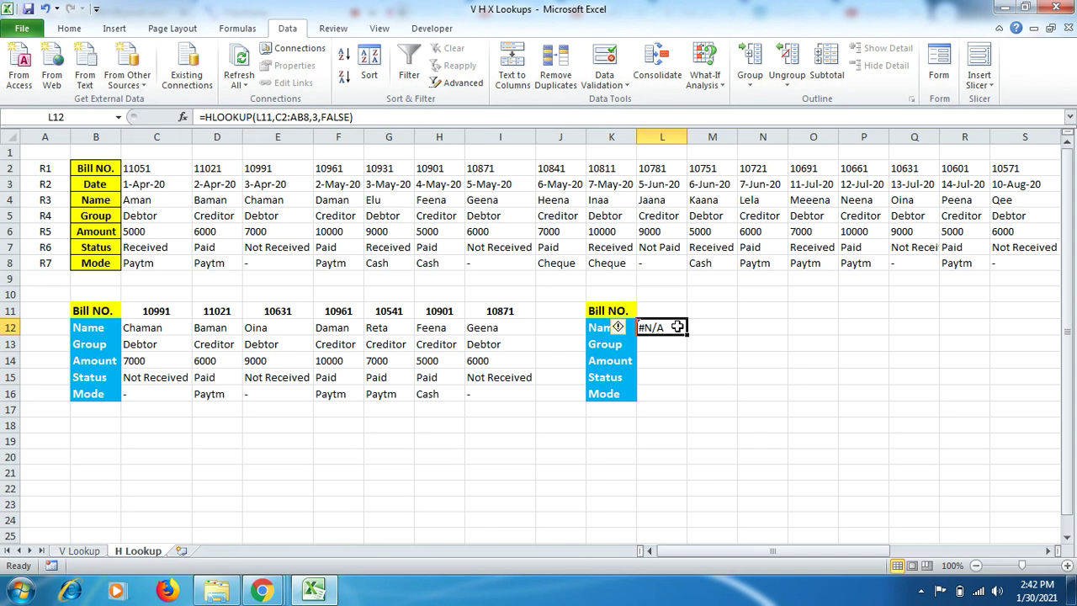
pyautogui.doubleClick(677, 326)
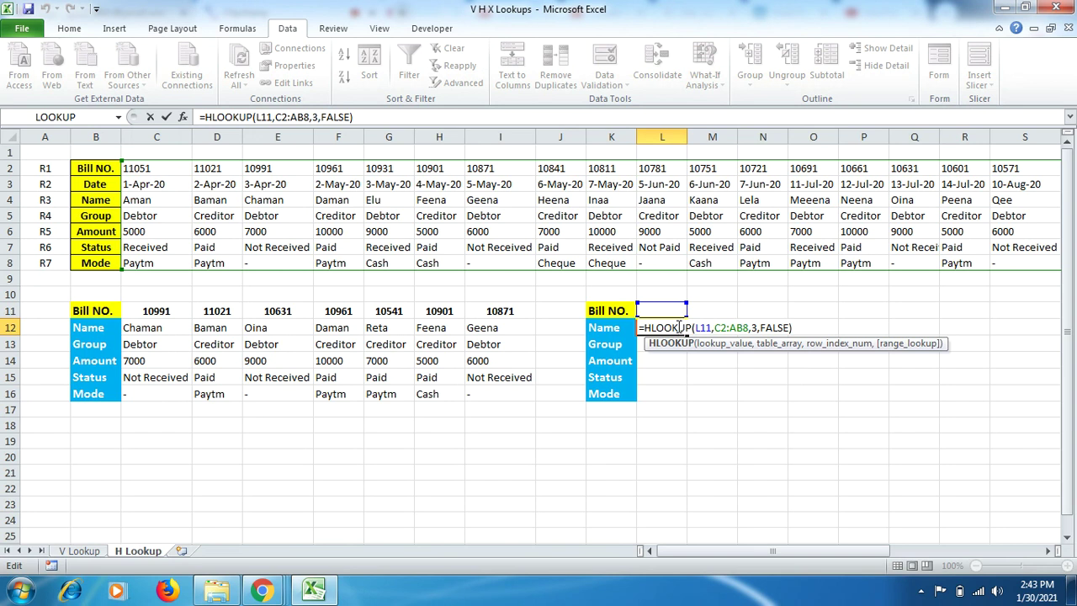
pyautogui.press('Escape')
# - Choose the first bill number, 11051, from the dropdown in L11
pyautogui.click(670, 311)
pyautogui.click(693, 312)
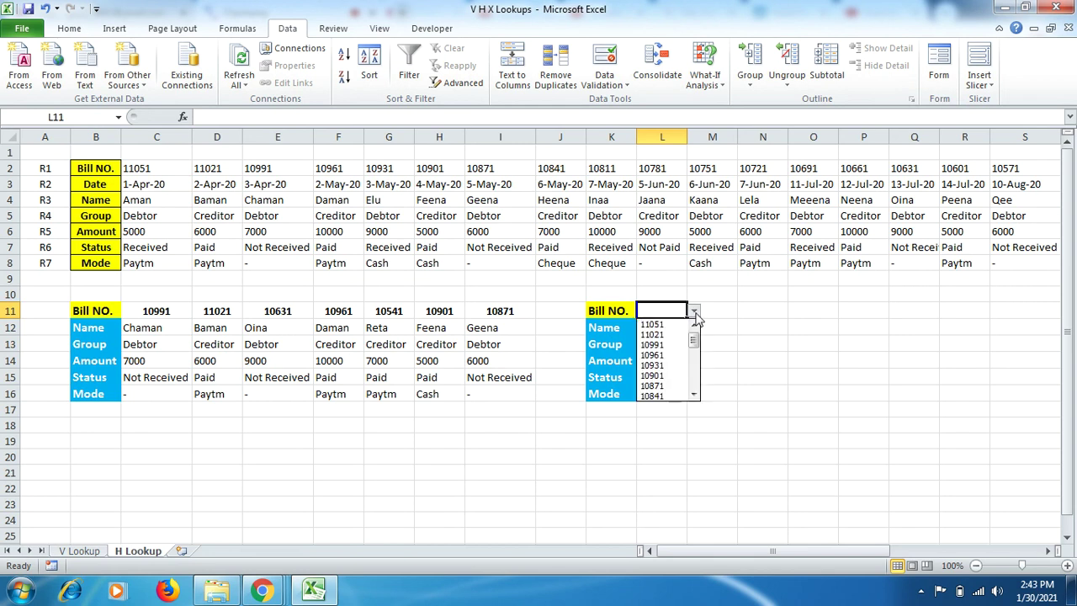
pyautogui.click(660, 325)
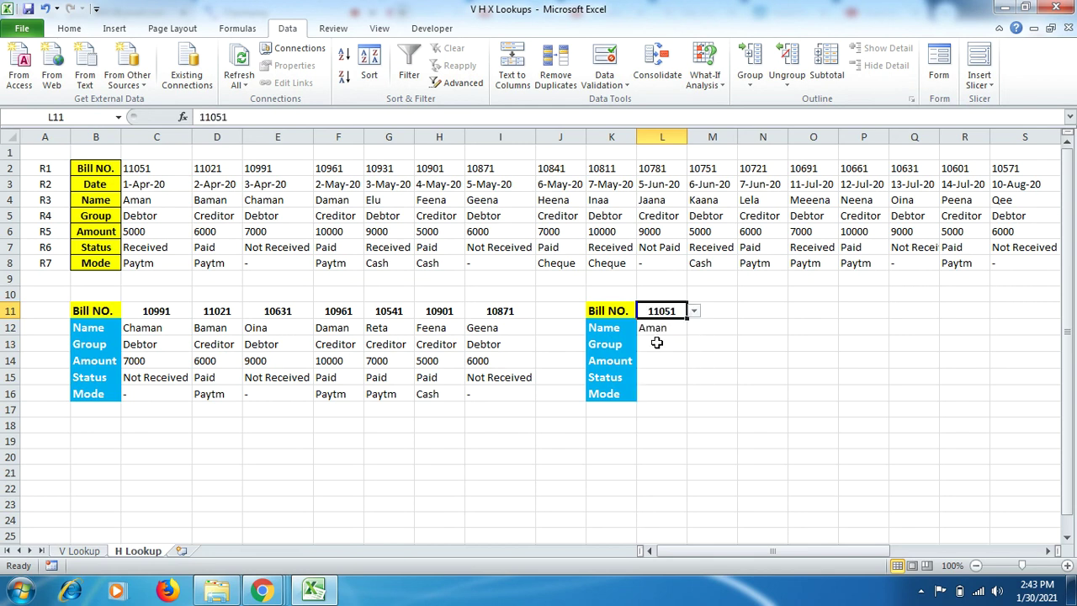
# - Fill the Name formula from L12 down through the Mode cell L16
pyautogui.click(669, 329)
pyautogui.moveTo(686, 333); pyautogui.dragTo(679, 397)
# - Change the Group formula in L13 to look up L11 with row index 4
pyautogui.click(655, 346)
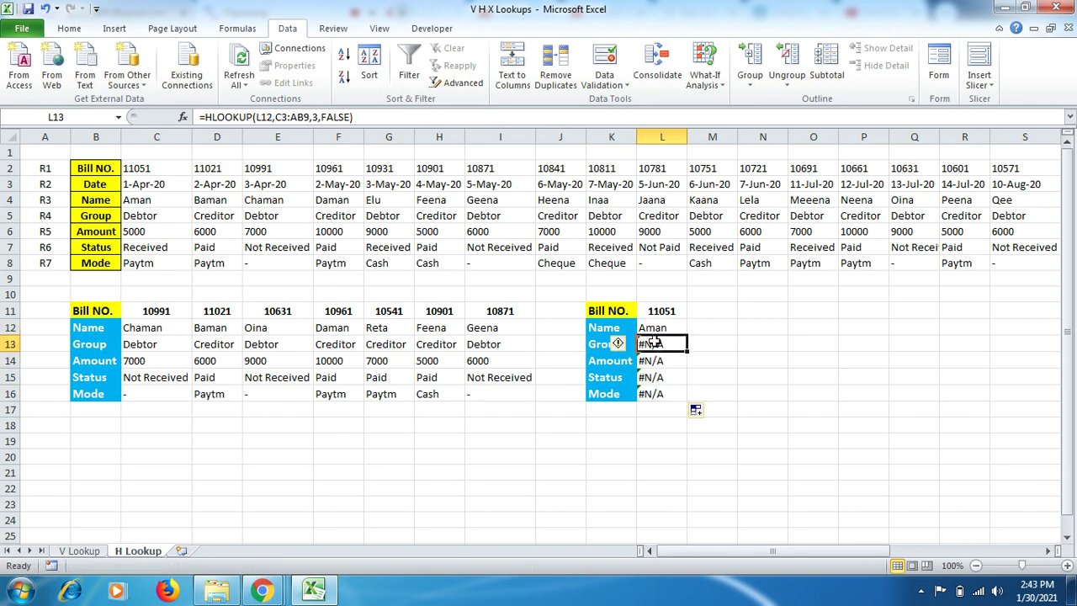
pyautogui.click(273, 117)
pyautogui.press('BackSpace')
pyautogui.write('1')
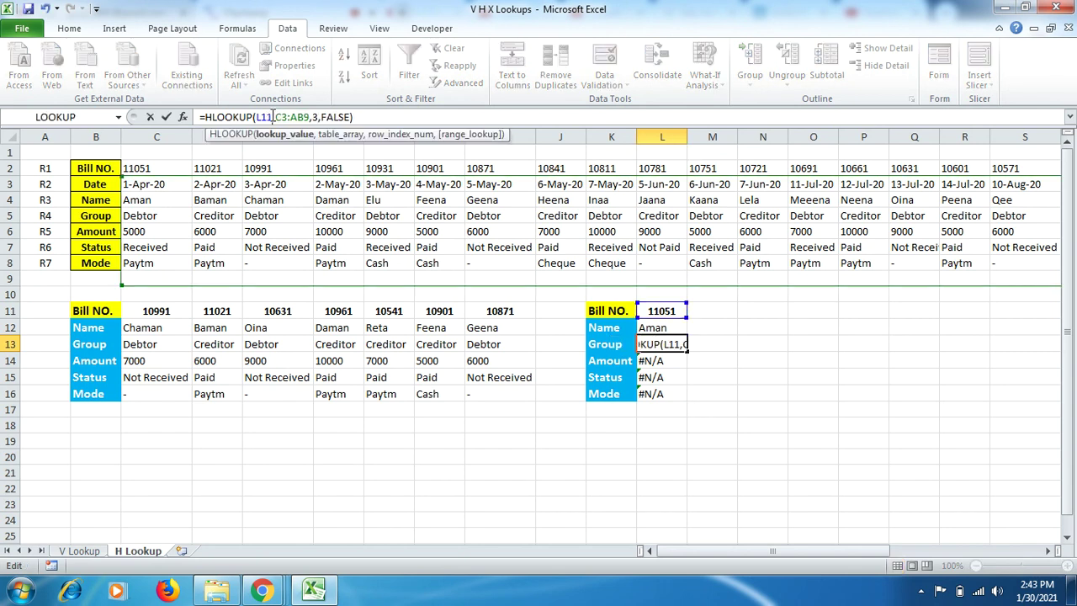
pyautogui.click(320, 117)
pyautogui.press('BackSpace')
pyautogui.write('4')
pyautogui.press('Return')
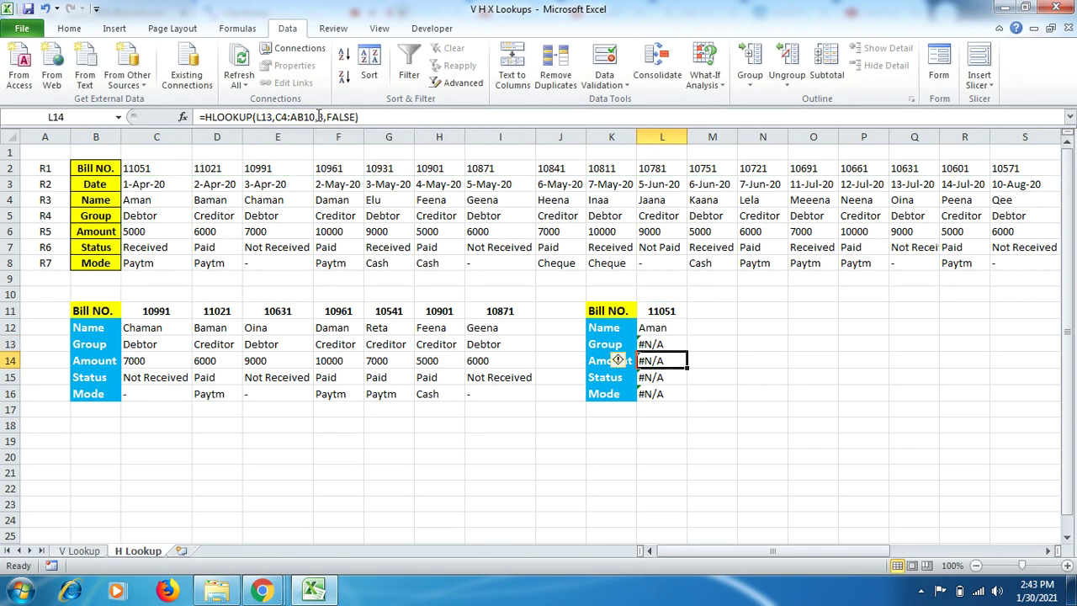
# - Examine the table range used in the Group formula in L13
pyautogui.click(650, 344)
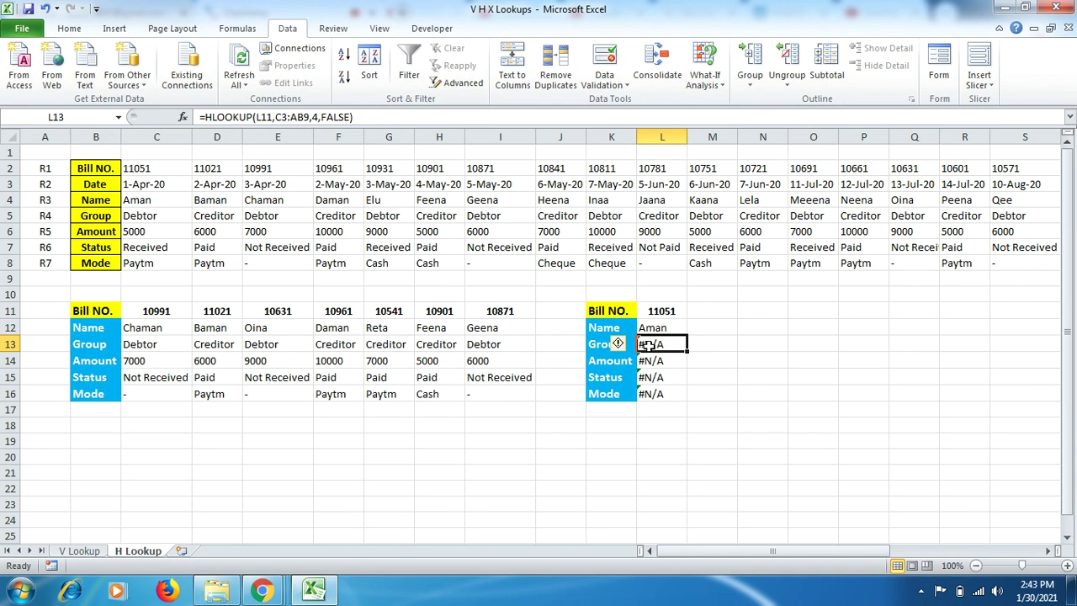
pyautogui.click(278, 117)
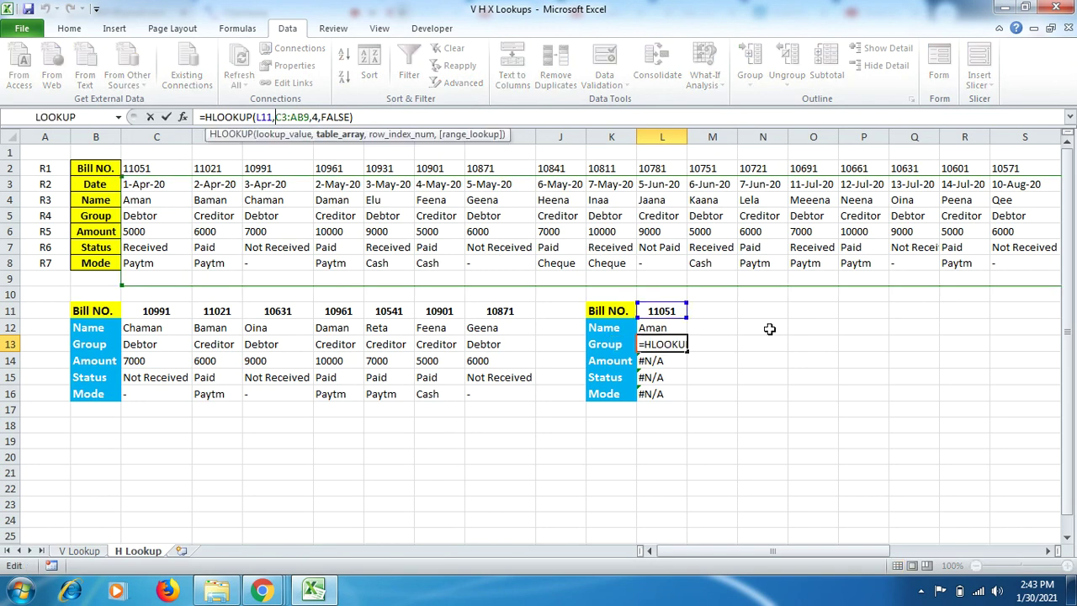
pyautogui.press('Return')
# - Make the table range in the L12 Name formula absolute as $C$2:$AB$8
pyautogui.click(658, 333)
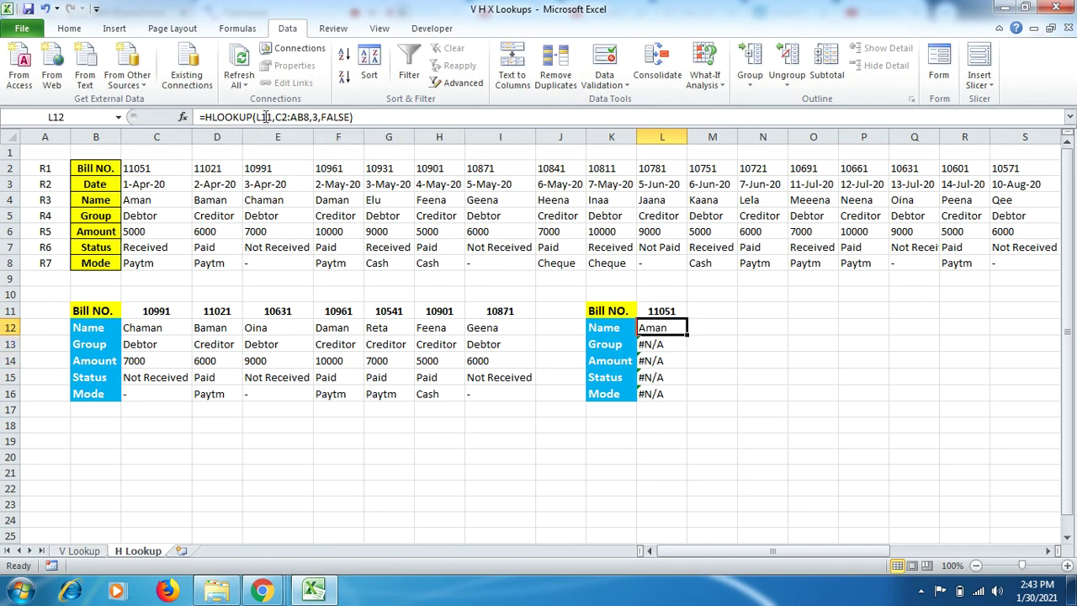
pyautogui.click(277, 117)
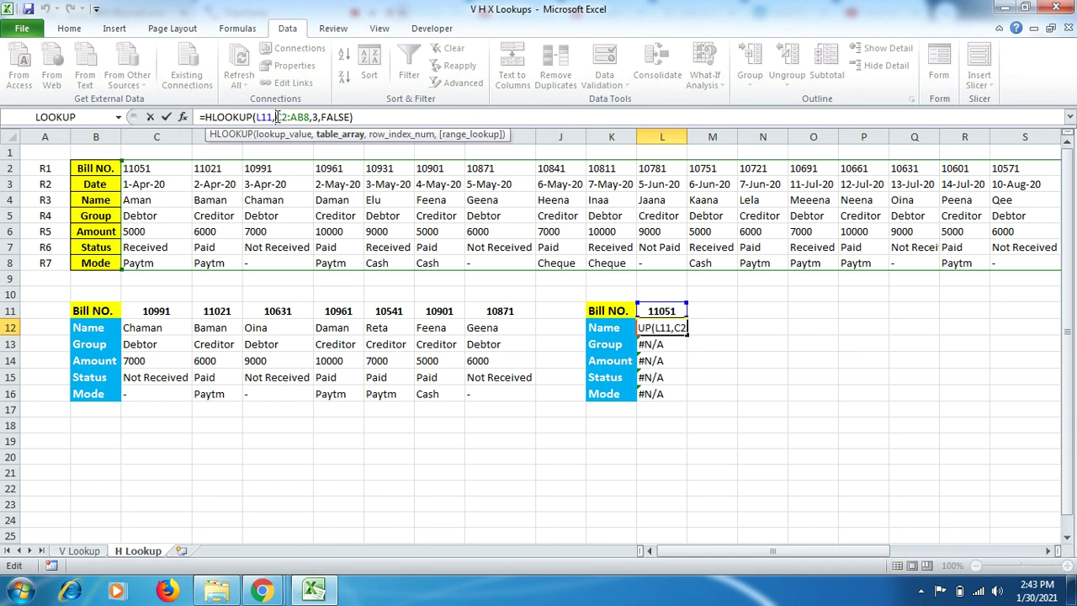
pyautogui.write('$')
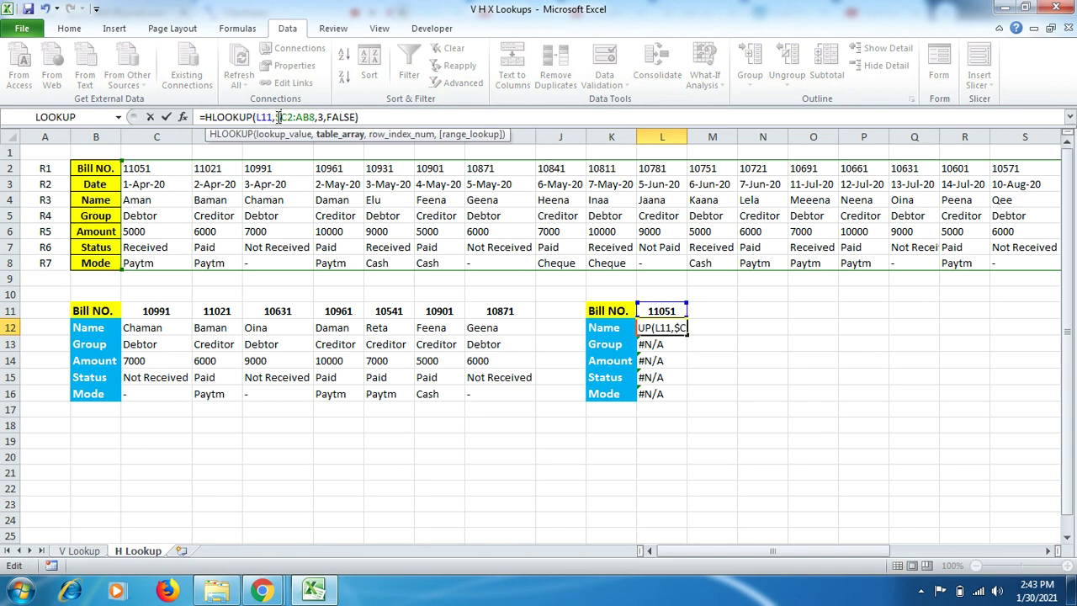
pyautogui.click(286, 116)
pyautogui.write('$')
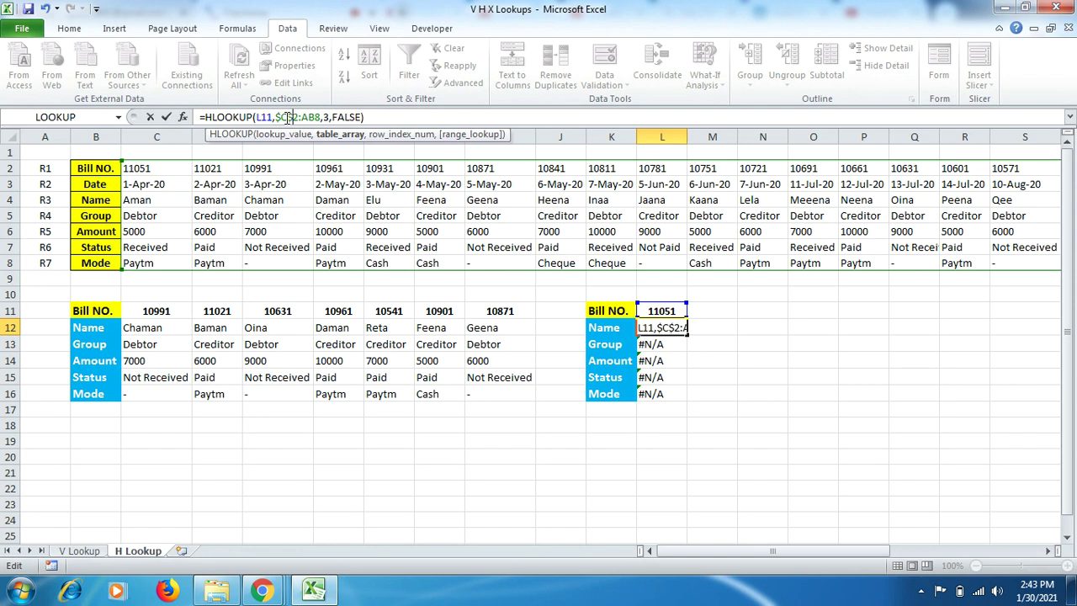
pyautogui.click(304, 117)
pyautogui.write('$')
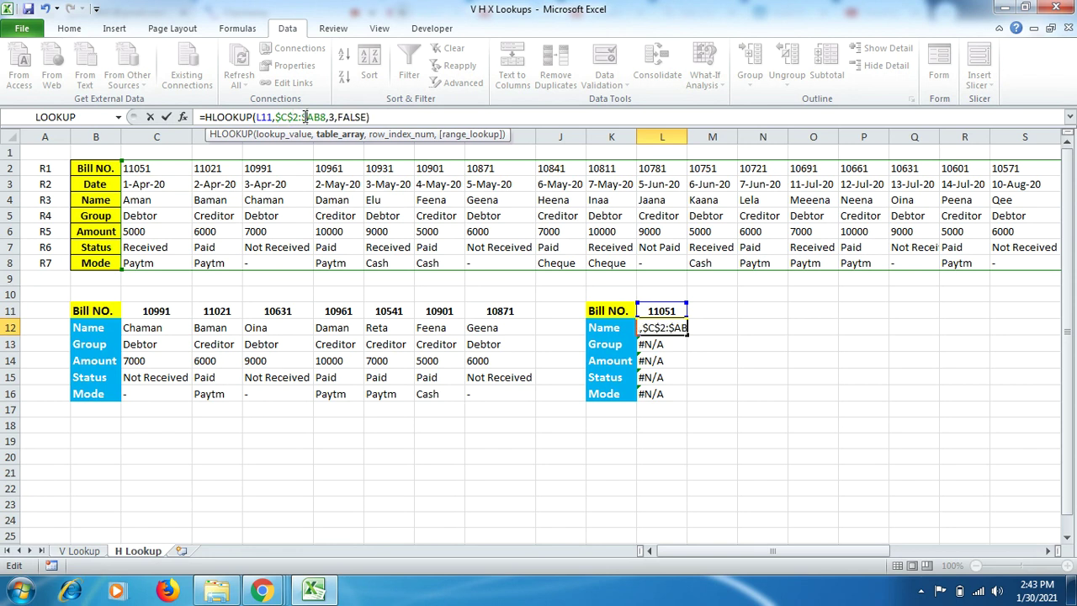
pyautogui.click(321, 117)
pyautogui.write('$')
pyautogui.press('Return')
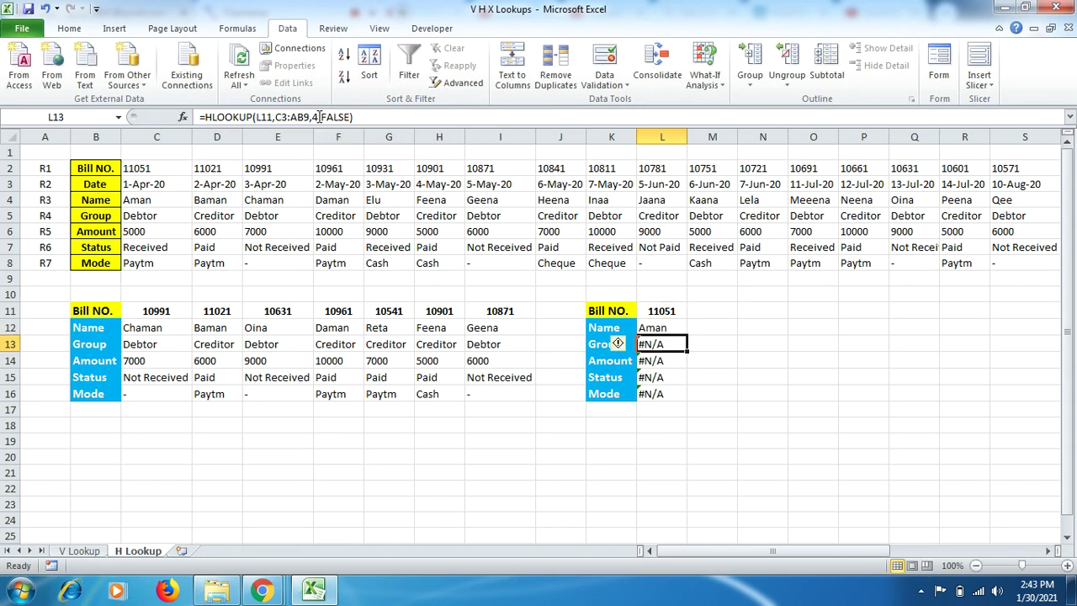
# - Copy the Name formula from L12 into the Group cell L13 and set its row index to 4
pyautogui.click(677, 328)
pyautogui.moveTo(686, 335); pyautogui.dragTo(685, 350)
pyautogui.click(664, 344)
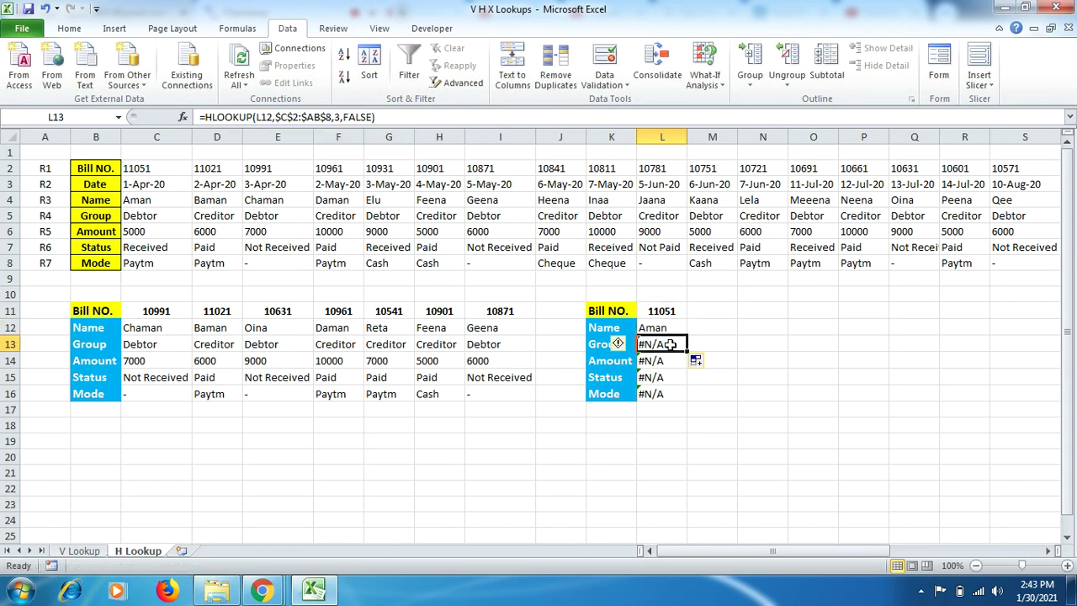
pyautogui.click(338, 117)
pyautogui.press('BackSpace')
pyautogui.write('4')
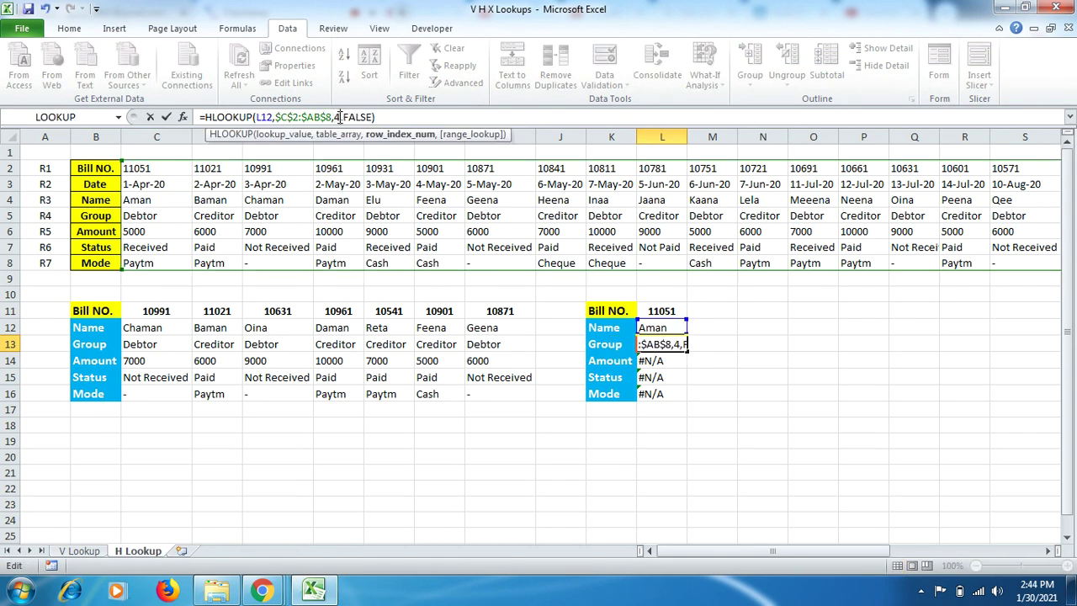
pyautogui.press('Return')
# - Correct the lookup value in the L13 Group formula to L11
pyautogui.click(661, 343)
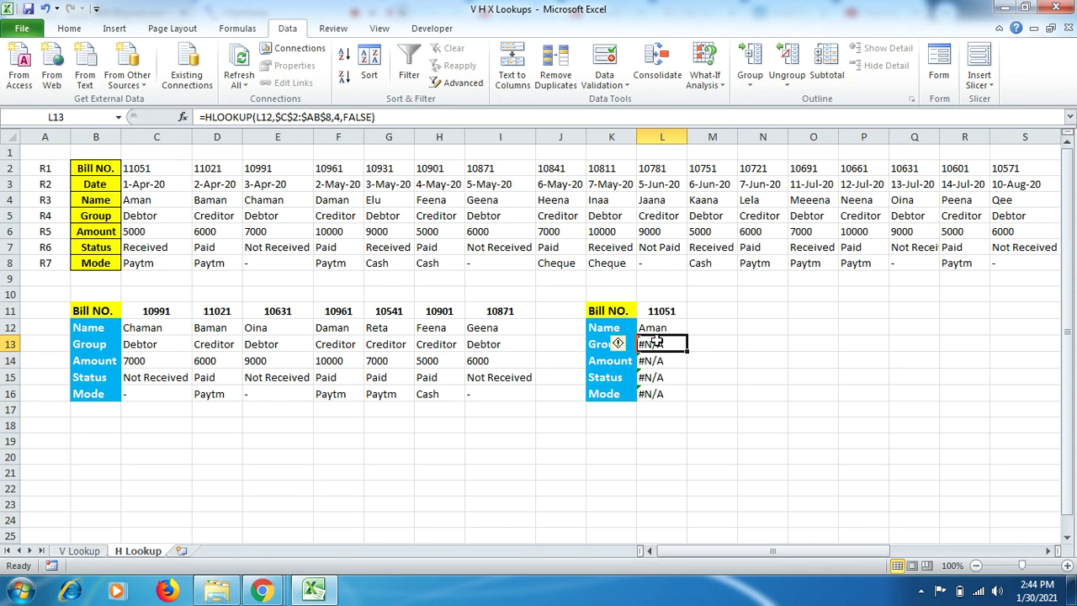
pyautogui.click(271, 118)
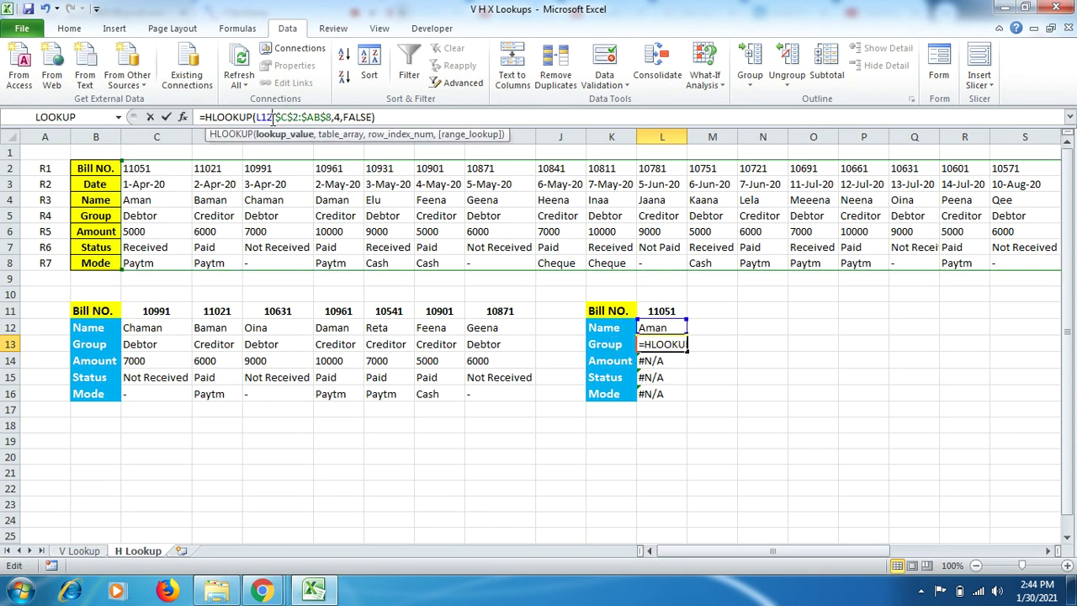
pyautogui.press('BackSpace')
pyautogui.write('1')
pyautogui.press('Return')
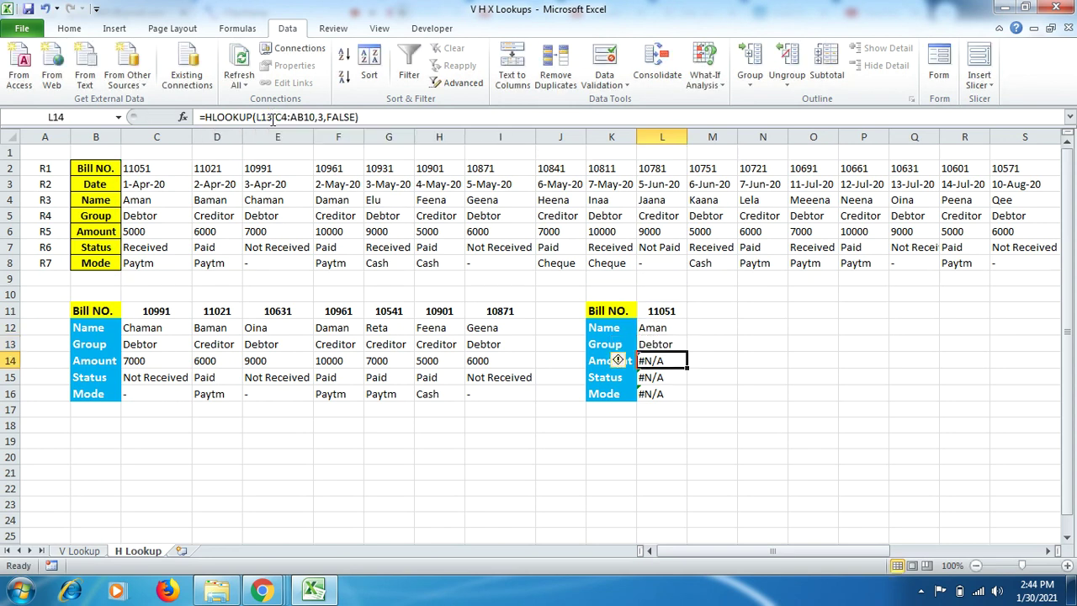
# - Fill the Group formula from L13 down through the Mode cell L16
pyautogui.click(676, 343)
pyautogui.moveTo(687, 352); pyautogui.dragTo(685, 399)
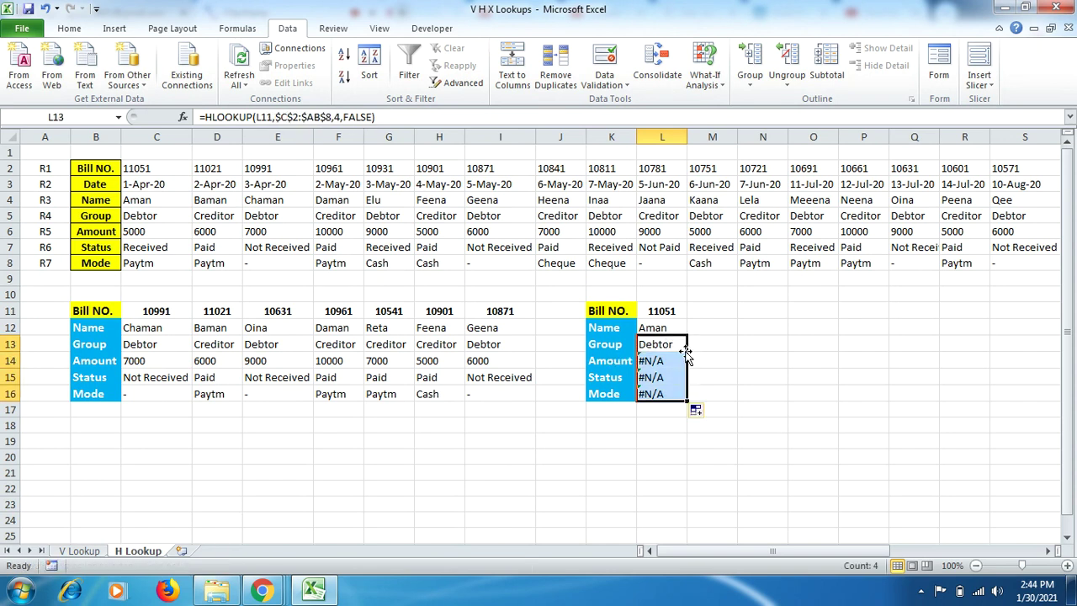
# - Correct the Amount formula in L14 to use lookup value L11 and row index 5
pyautogui.click(660, 362)
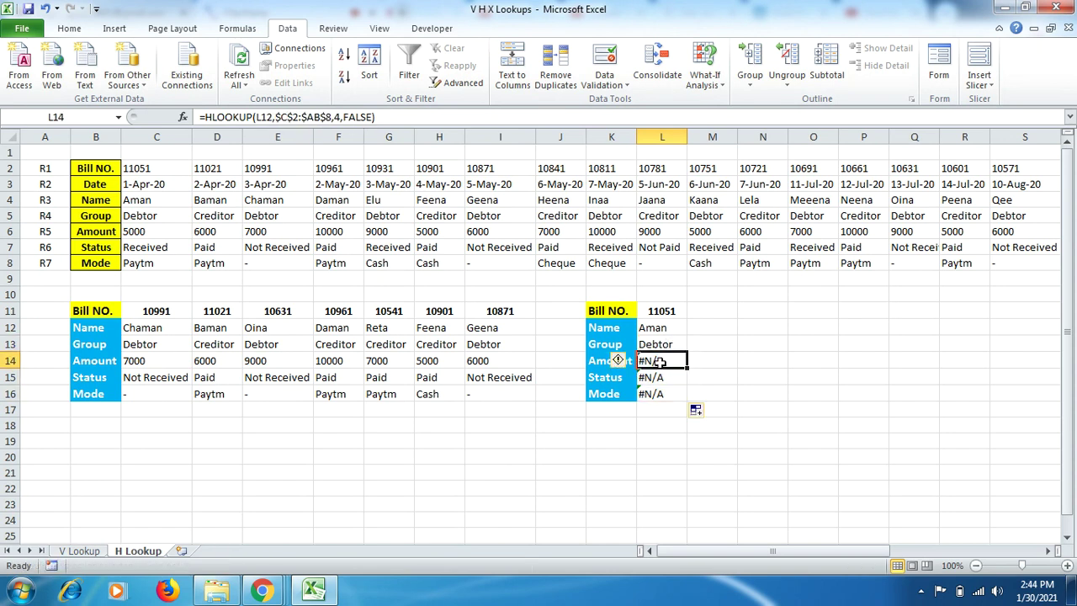
pyautogui.click(271, 117)
pyautogui.press('BackSpace')
pyautogui.write('1')
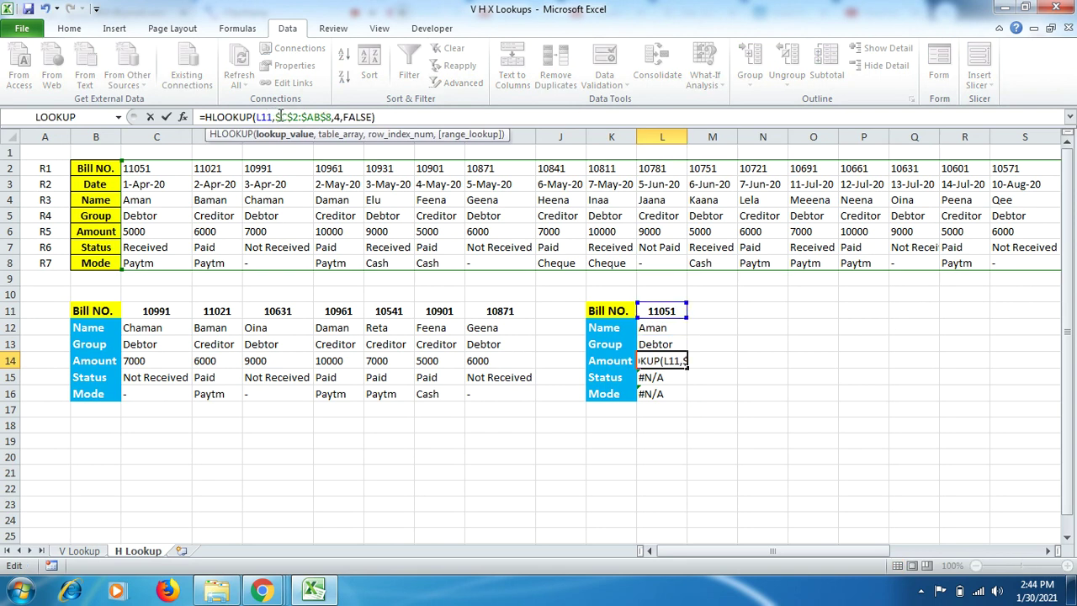
pyautogui.click(340, 117)
pyautogui.press('BackSpace')
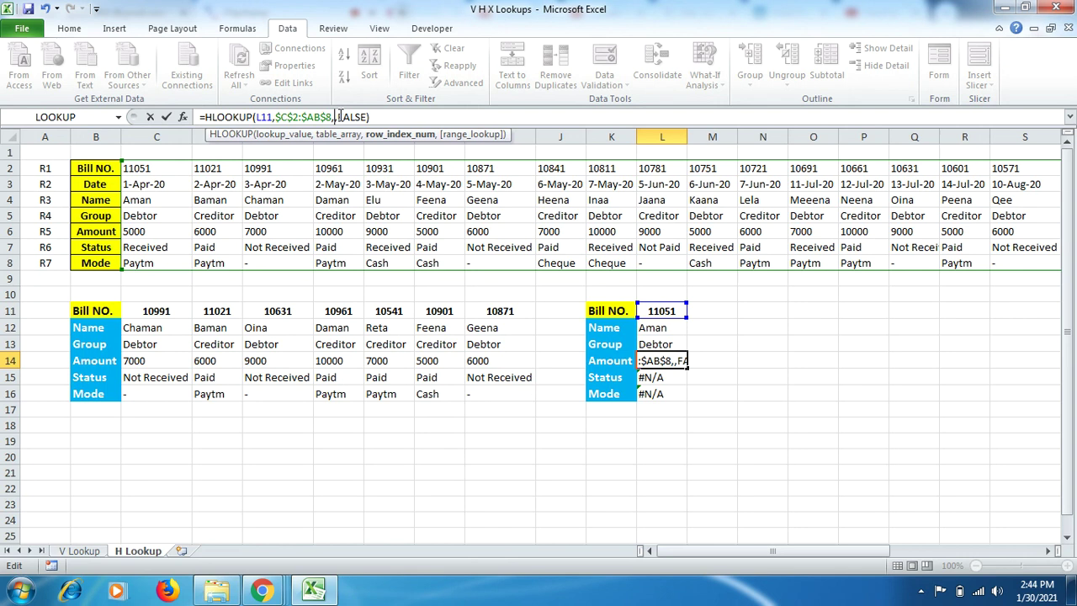
pyautogui.write('4')
pyautogui.press('Return')
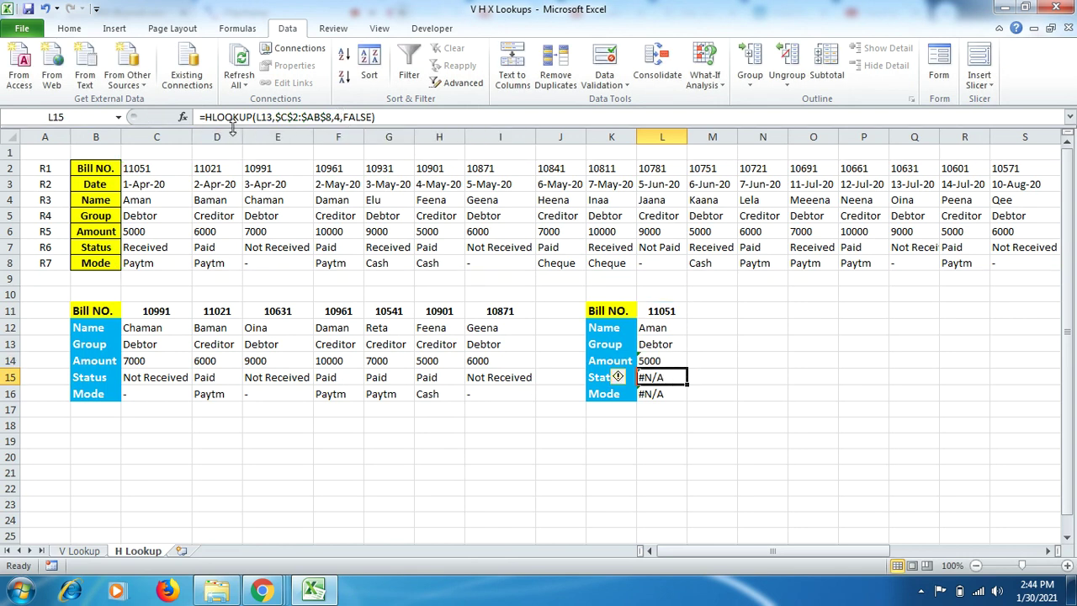
# - Correct the Status formula in L15 to use lookup value L11 and row index 6
pyautogui.click(267, 115)
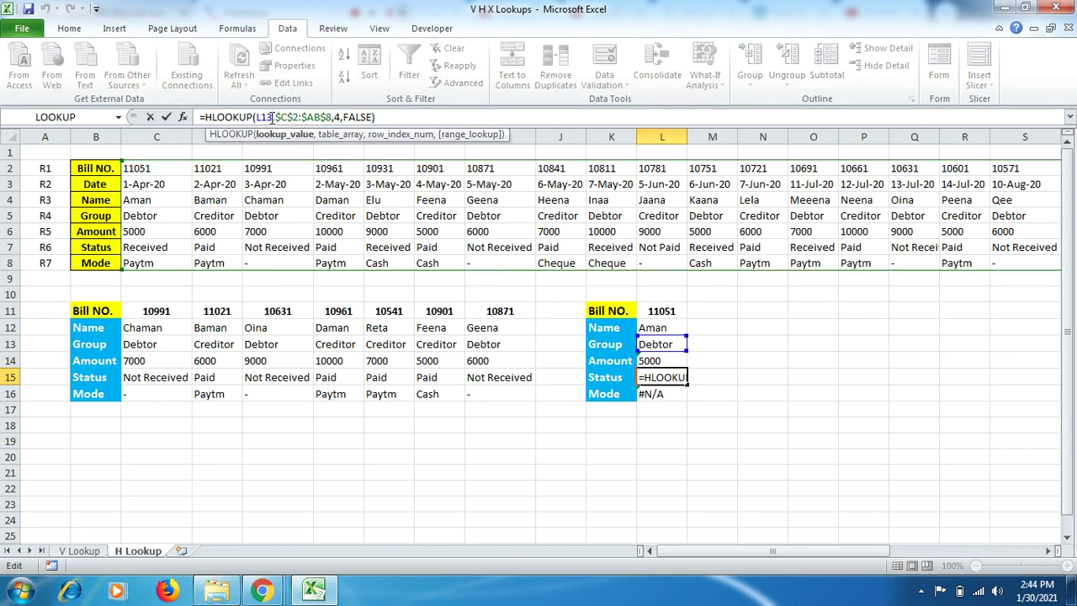
pyautogui.press('BackSpace')
pyautogui.write('1')
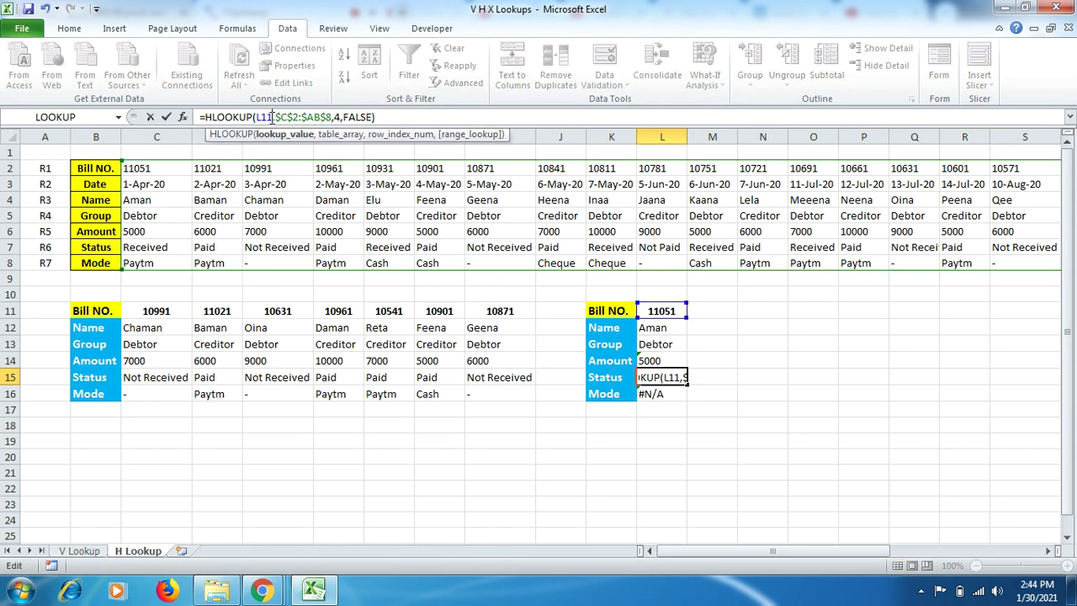
pyautogui.click(340, 116)
pyautogui.press('BackSpace')
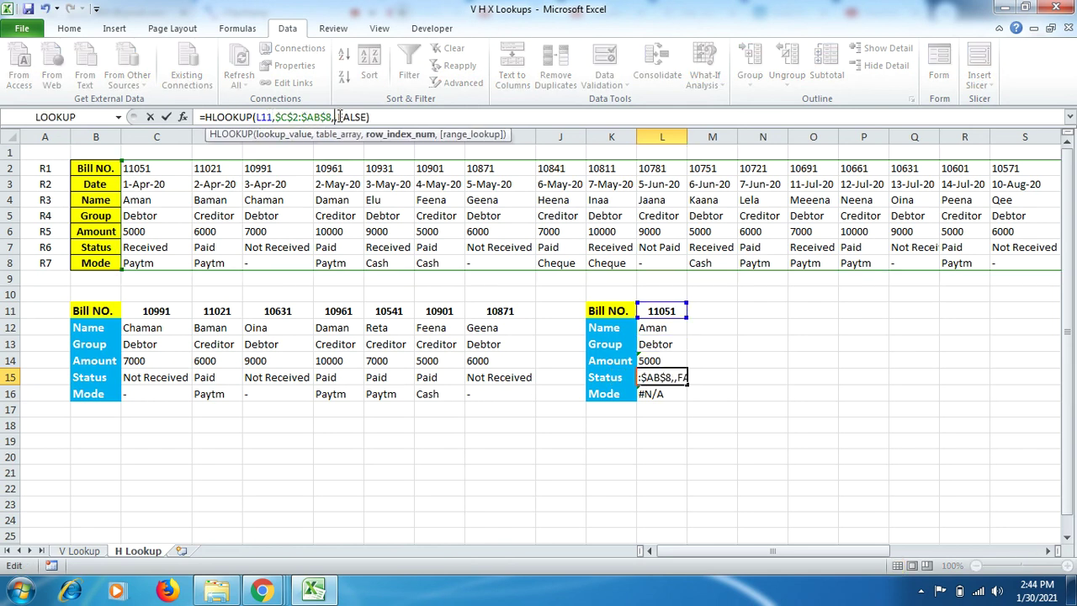
pyautogui.write('6')
pyautogui.press('Return')
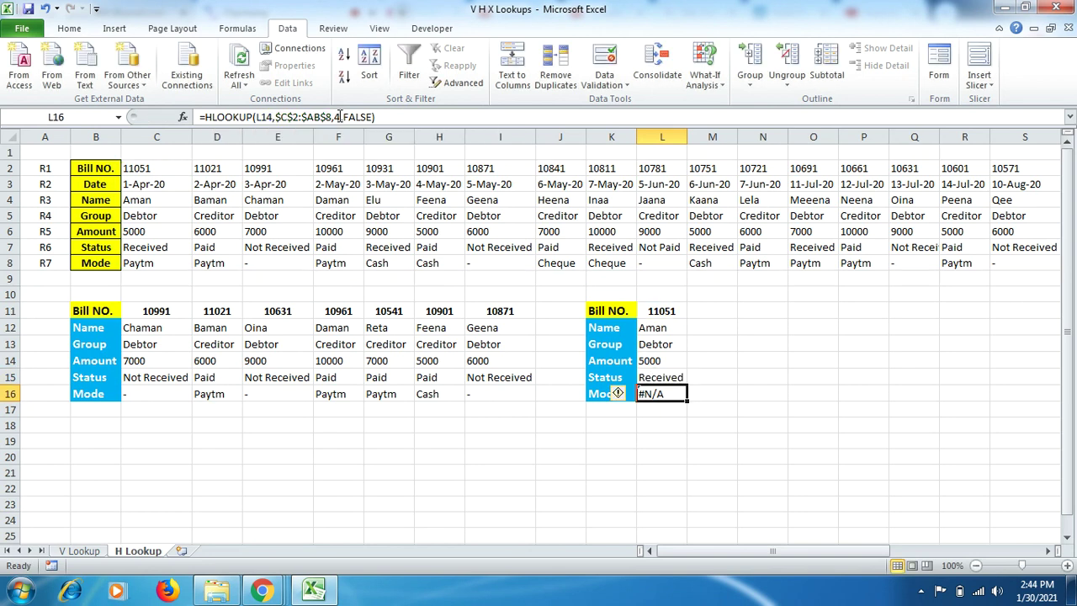
# - Correct the Mode formula in L16 to use lookup value L11 and row index 7
pyautogui.click(271, 116)
pyautogui.press('BackSpace')
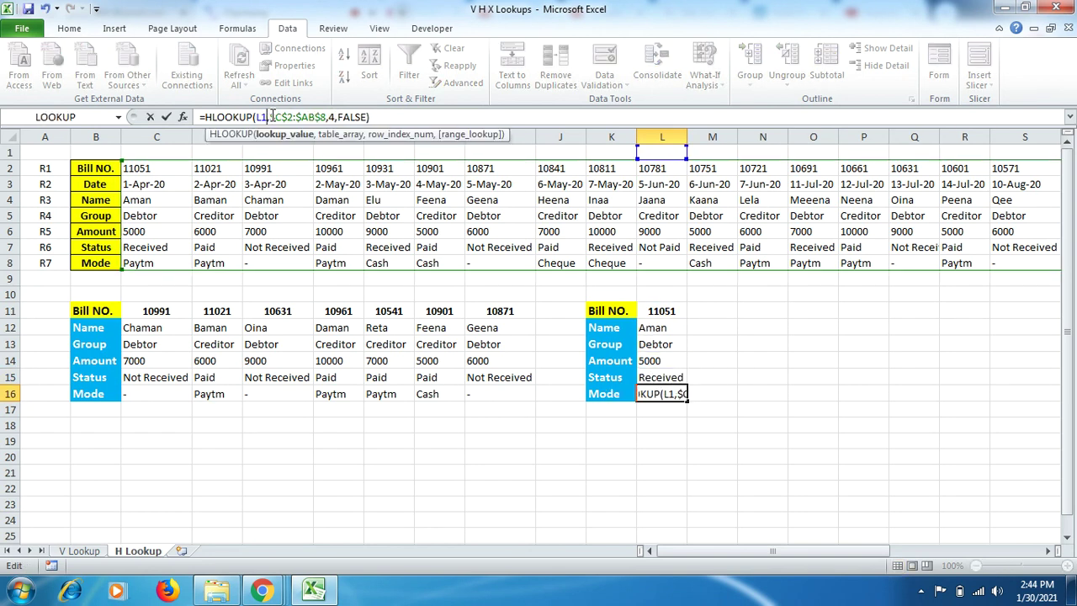
pyautogui.write('1')
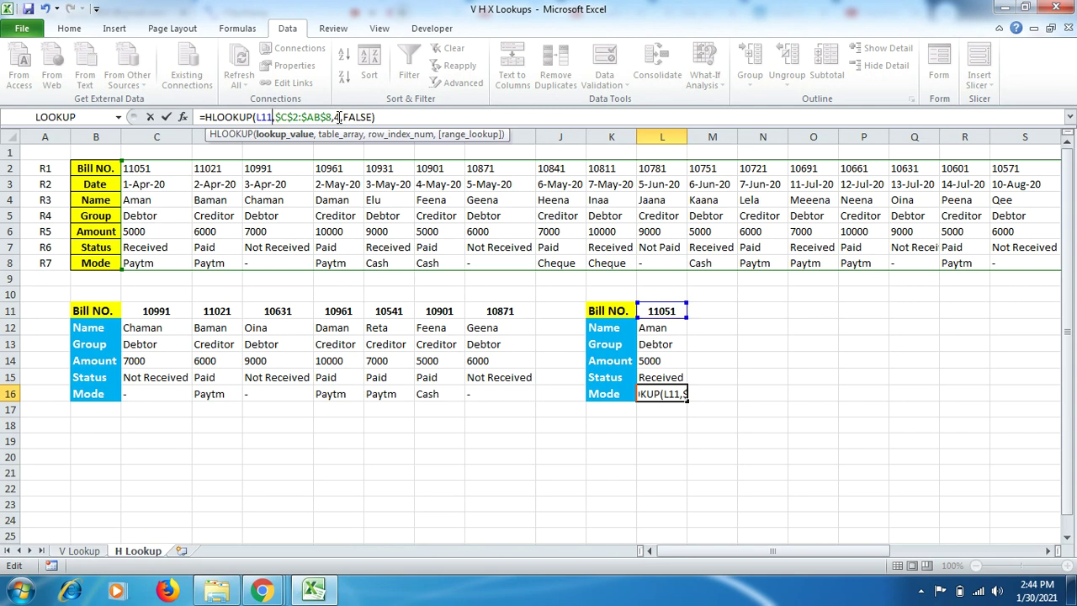
pyautogui.click(339, 116)
pyautogui.press('BackSpace')
pyautogui.write('7')
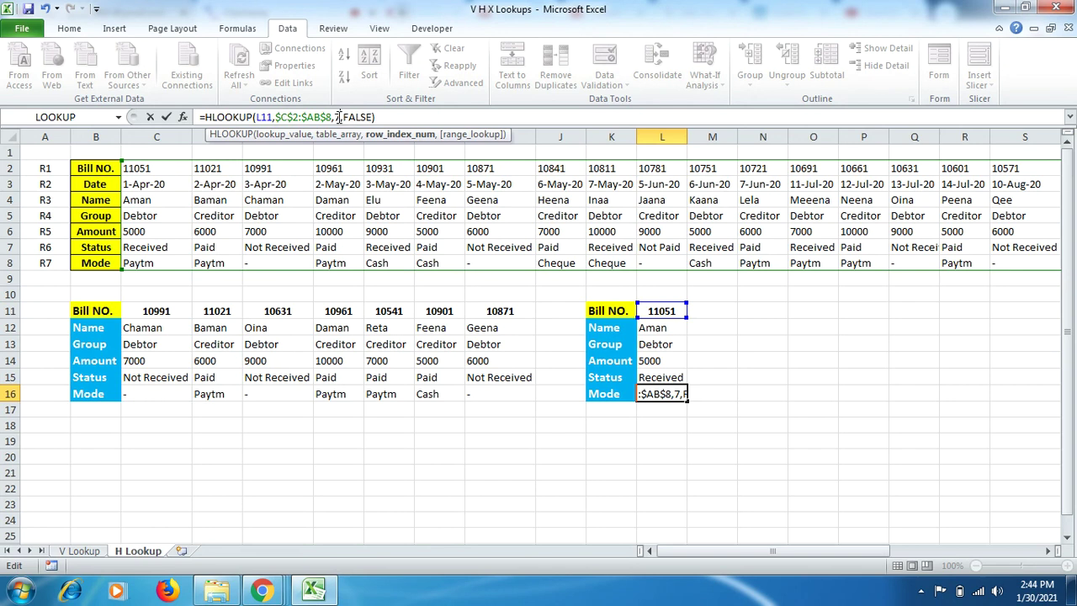
pyautogui.press('Return')
# - Choose bill number 10961 from the L11 dropdown and check the lookup results in L12:L16
pyautogui.click(672, 310)
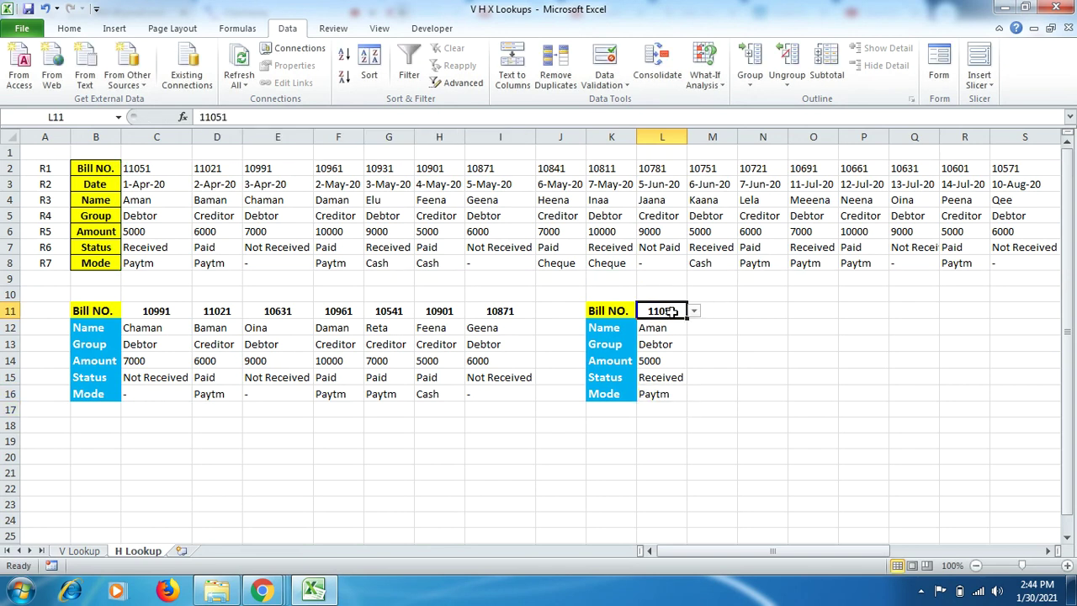
pyautogui.click(694, 311)
pyautogui.click(671, 356)
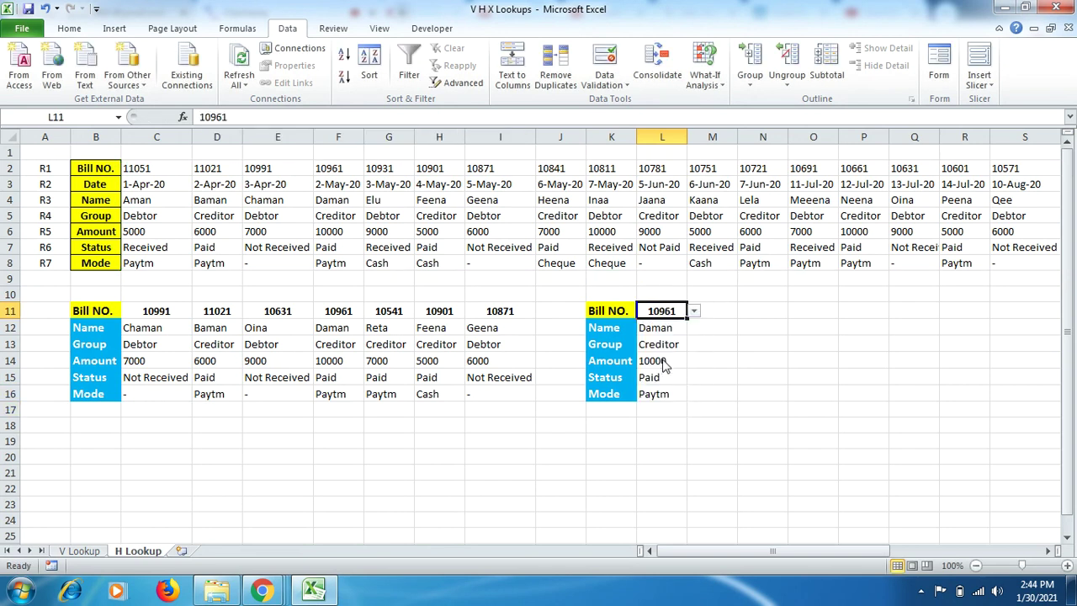
pyautogui.moveTo(675, 330); pyautogui.dragTo(673, 399)
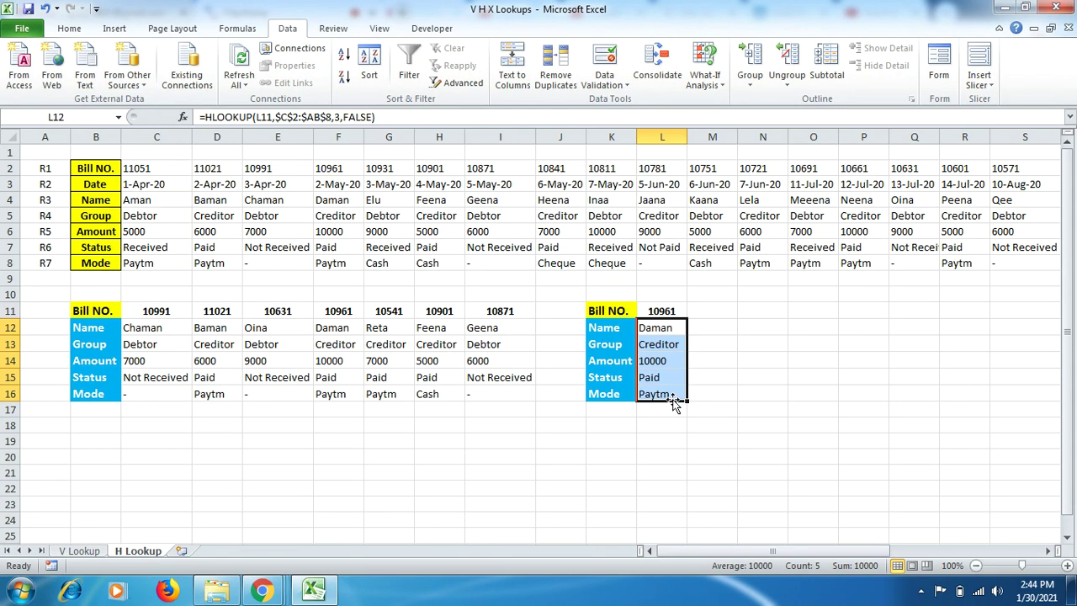
pyautogui.click(560, 427)
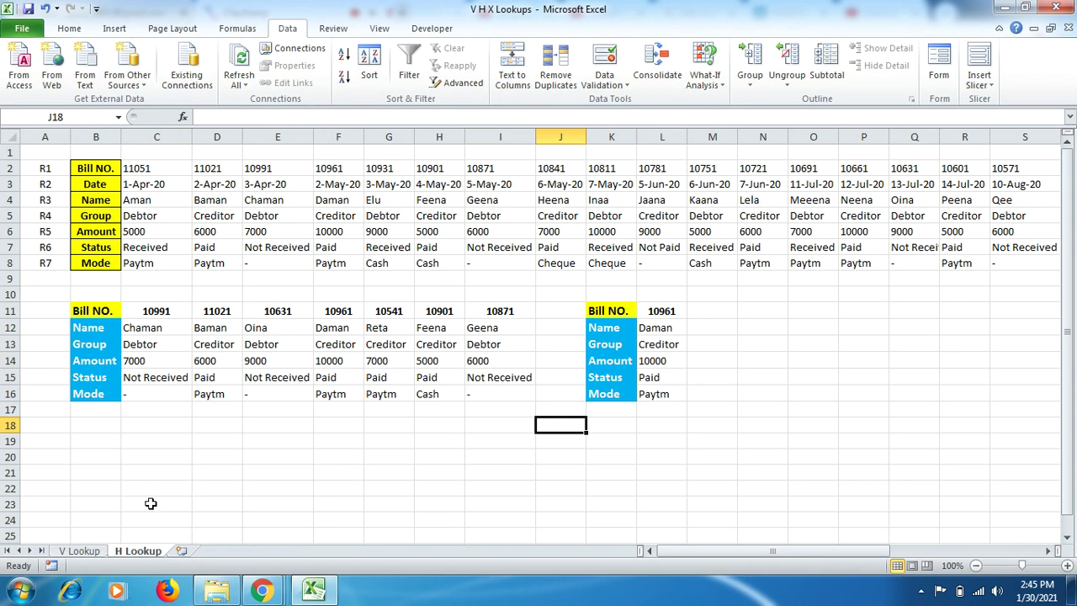
# - Review the vertical bill data in B3:H28 on the V Lookup sheet and return to the H Lookup sheet
pyautogui.click(84, 552)
pyautogui.click(71, 176)
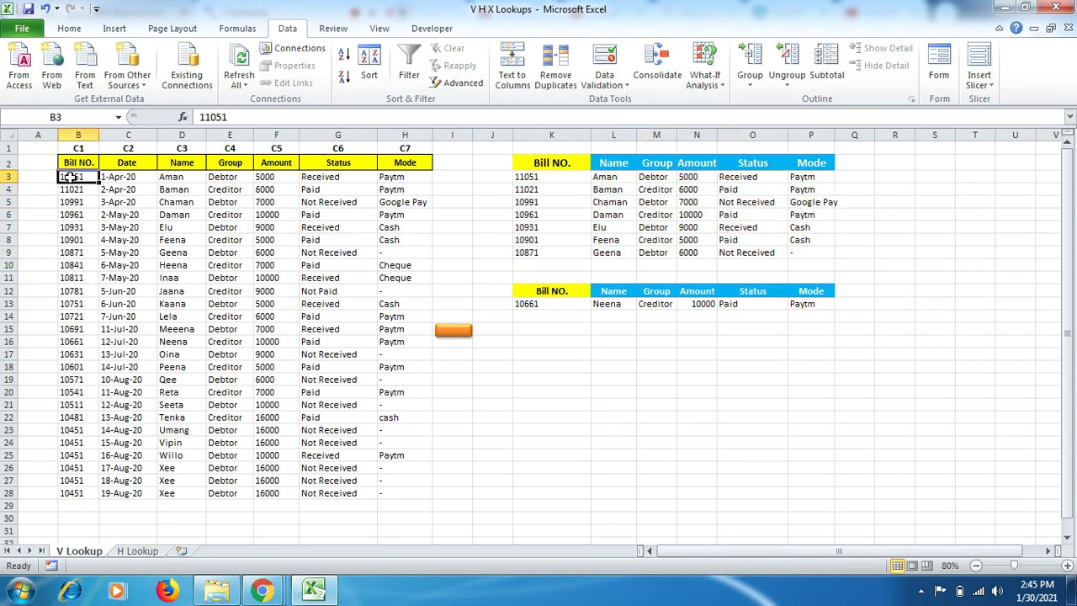
pyautogui.moveTo(71, 177); pyautogui.dragTo(405, 492)
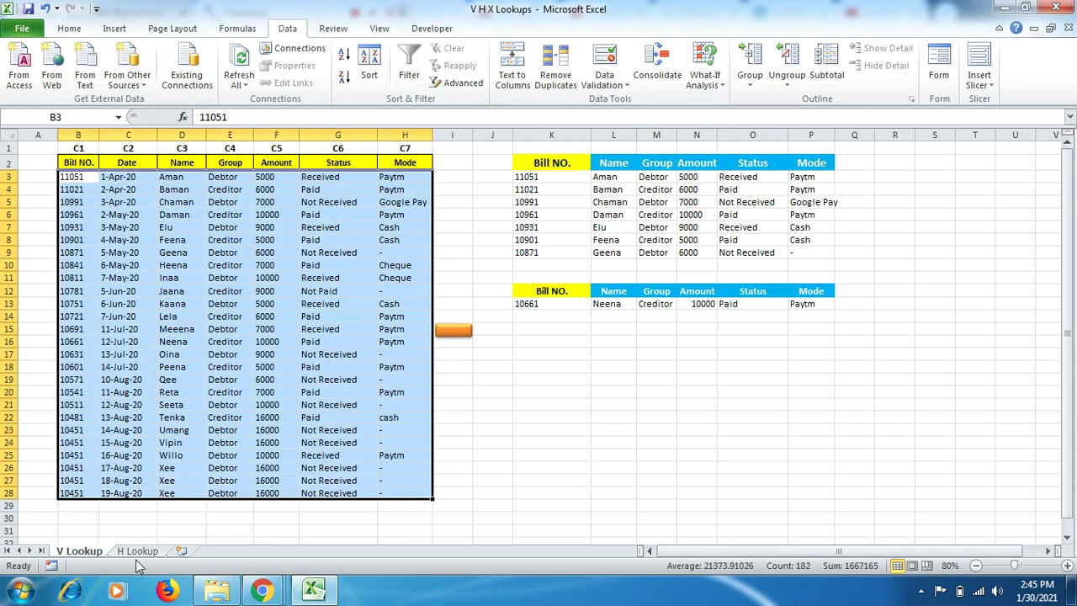
pyautogui.click(126, 552)
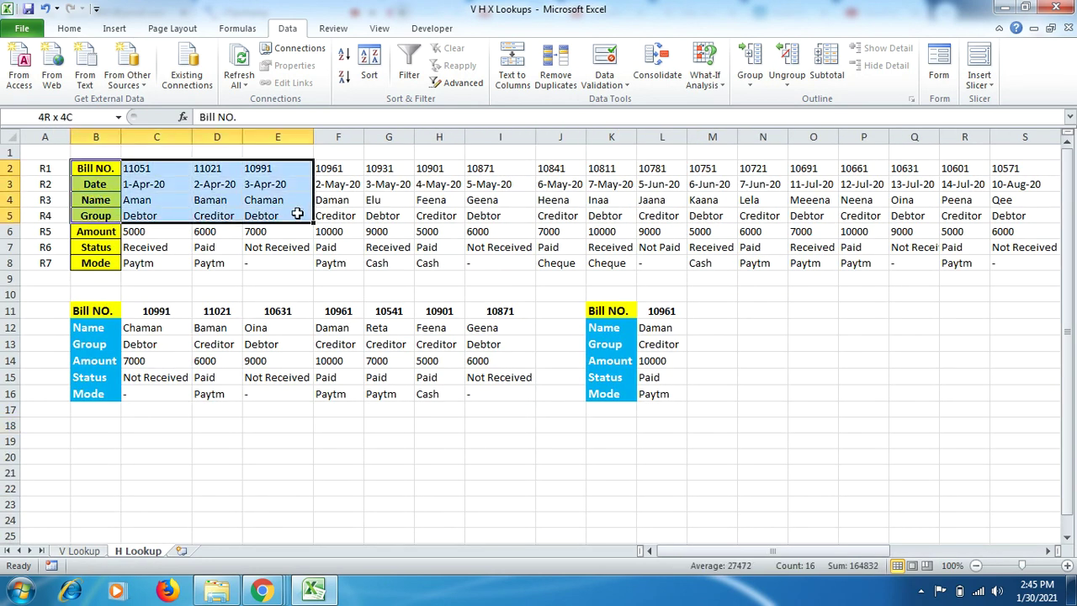